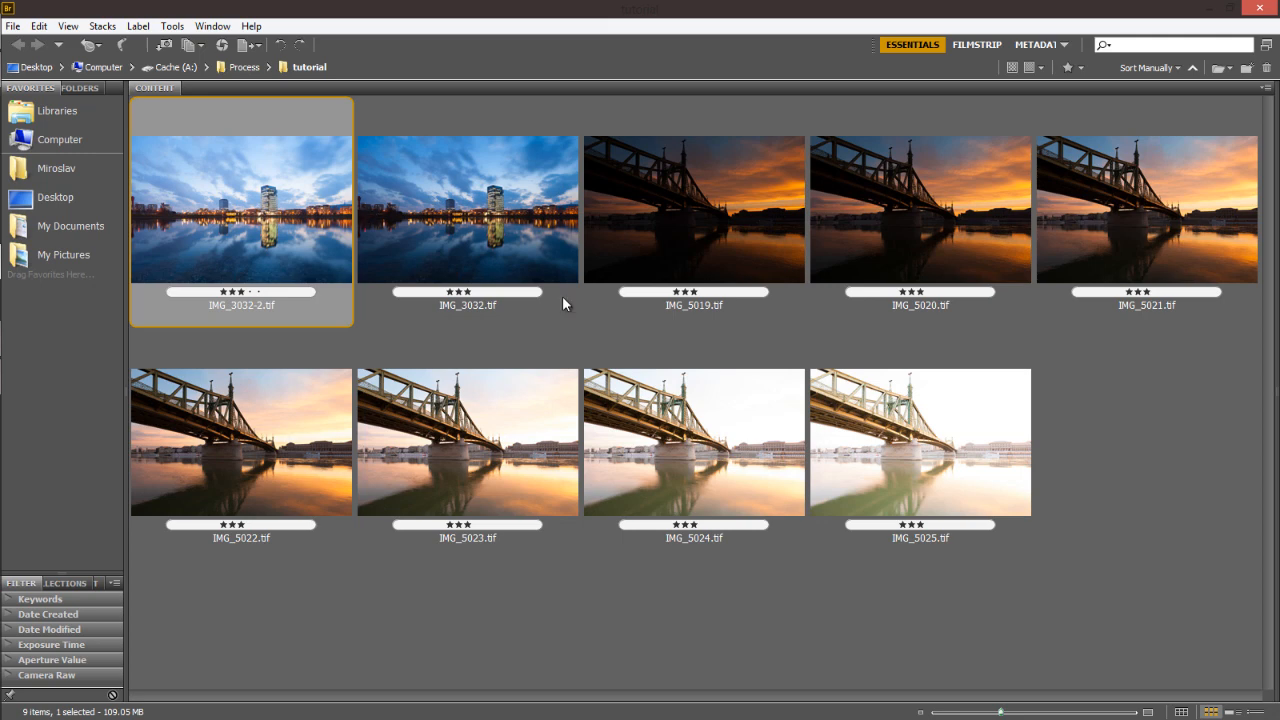
Step: Load the seven bridge exposures, IMG_5019.tif through IMG_5025.tif, as layers into a single Photoshop document
click(677, 632)
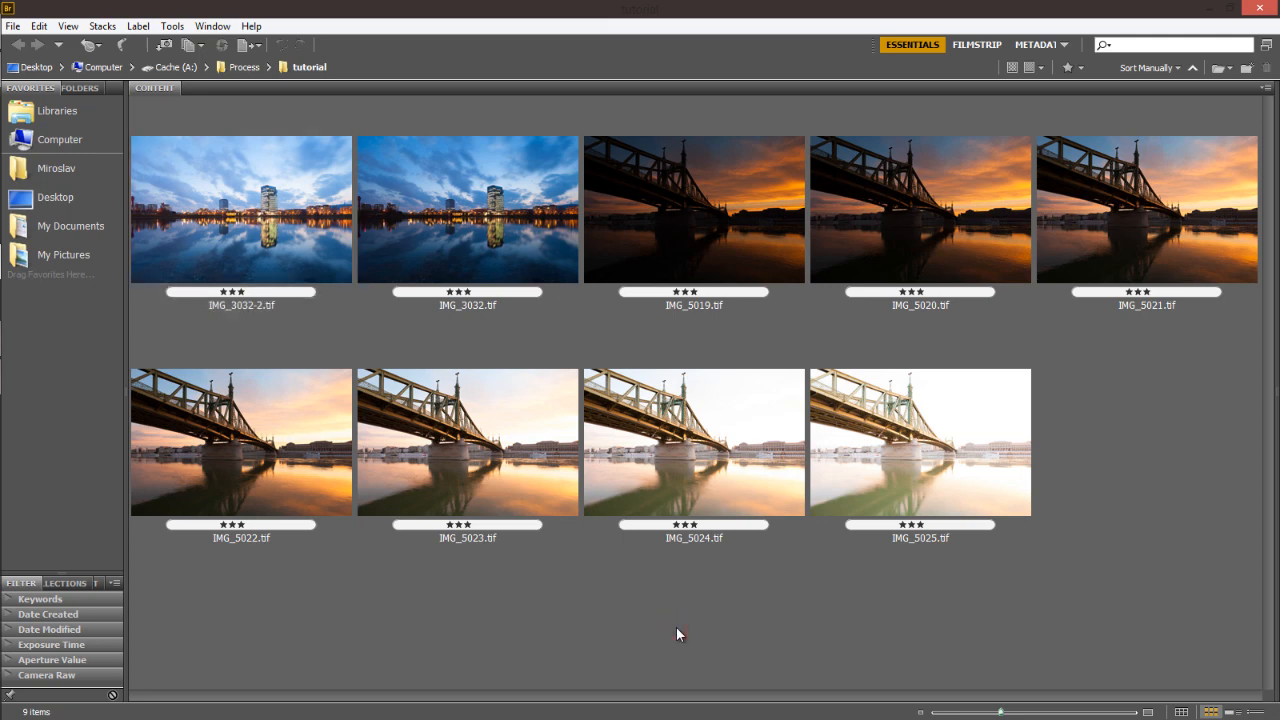
click(656, 208)
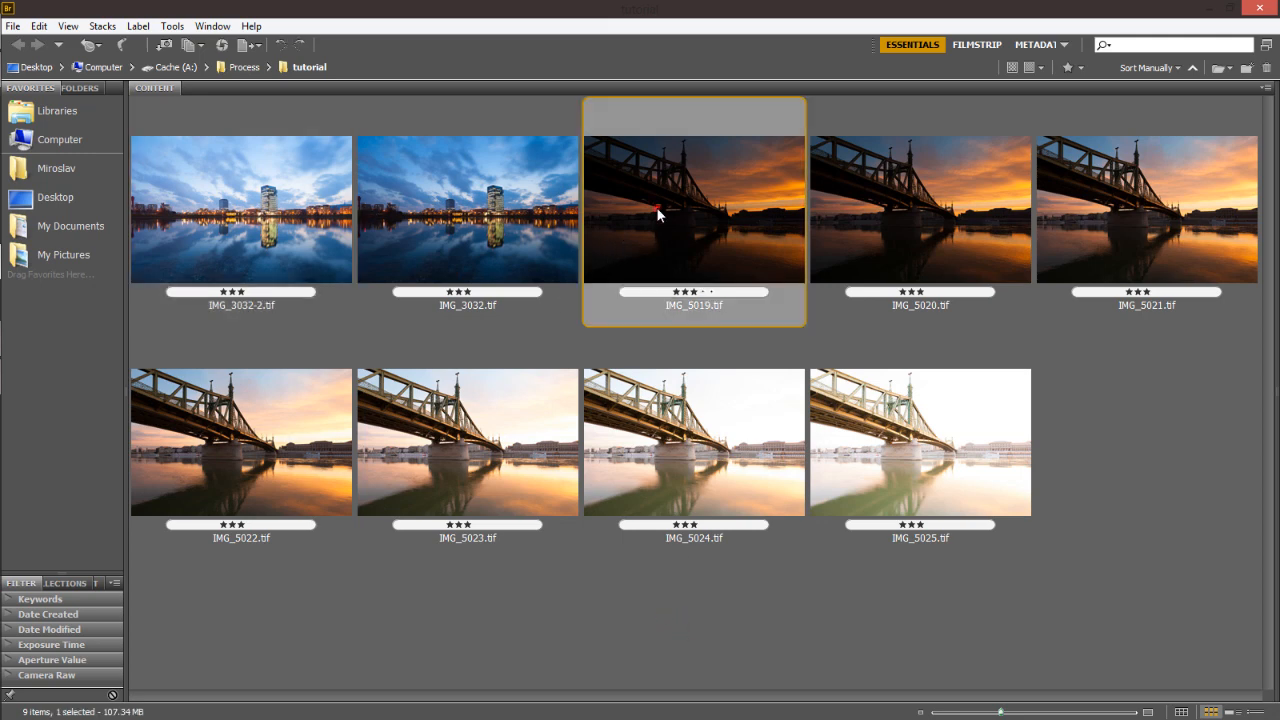
shift+click(962, 515)
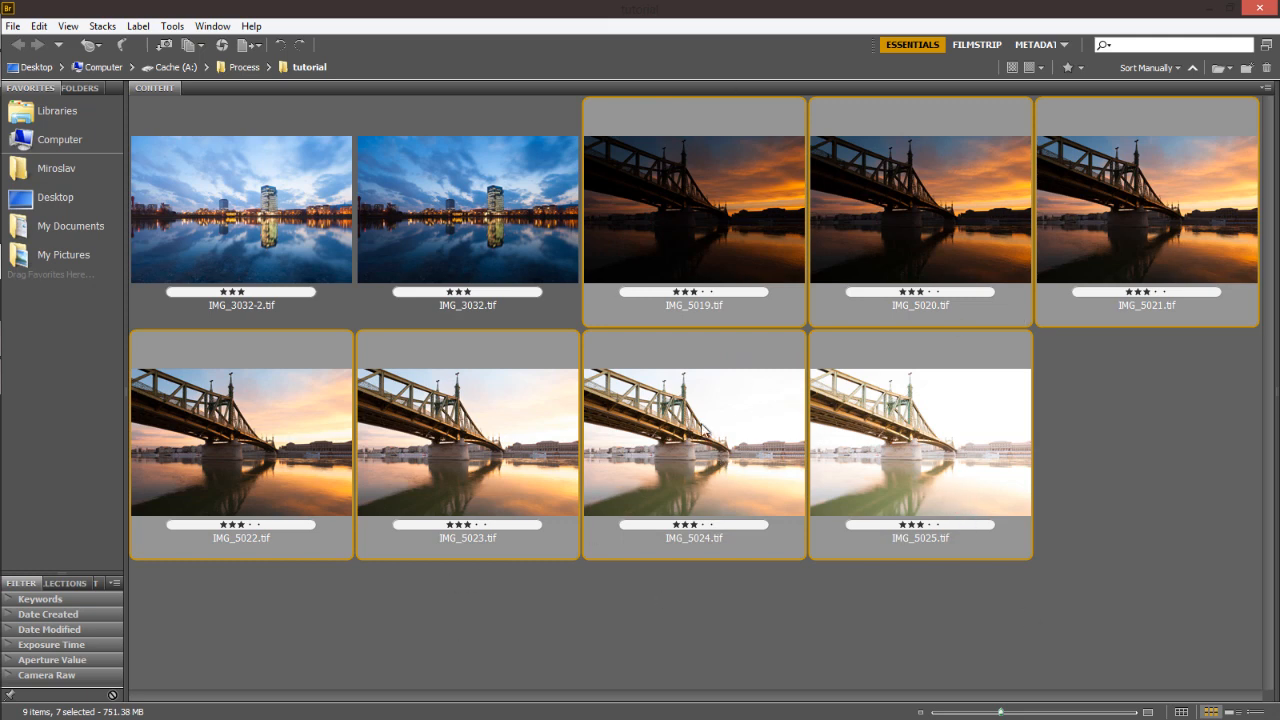
click(172, 25)
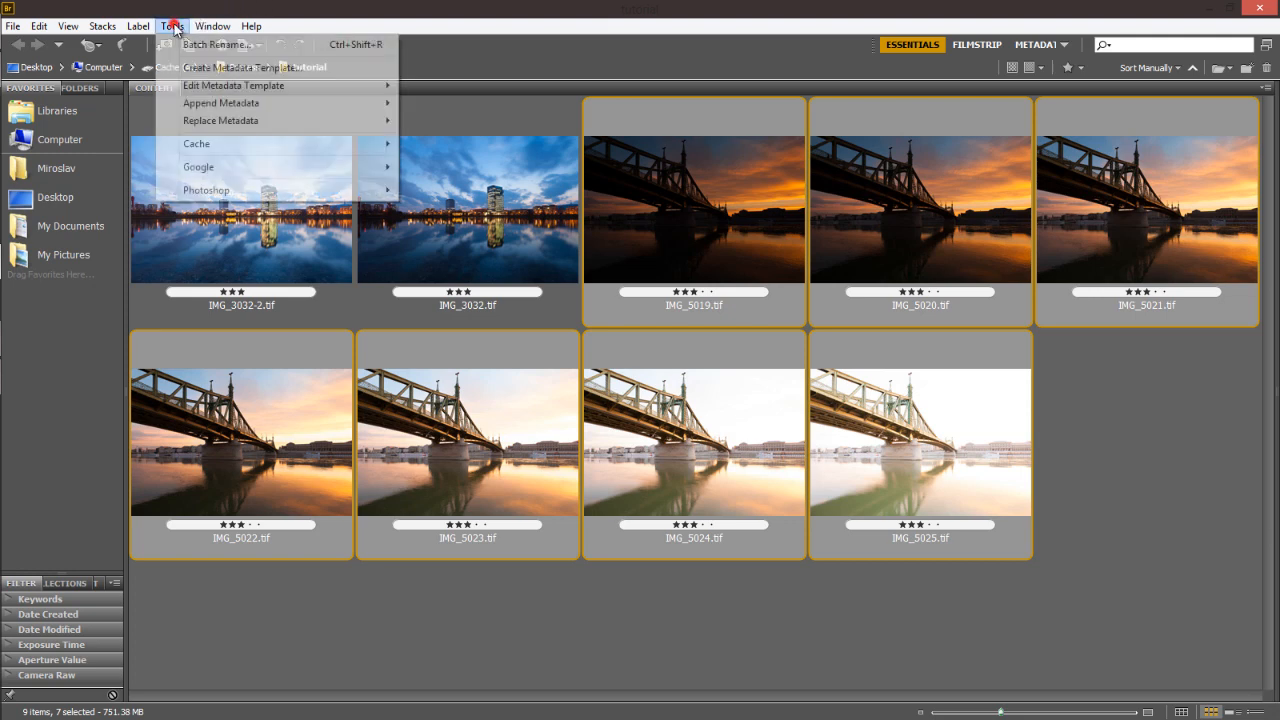
click(249, 190)
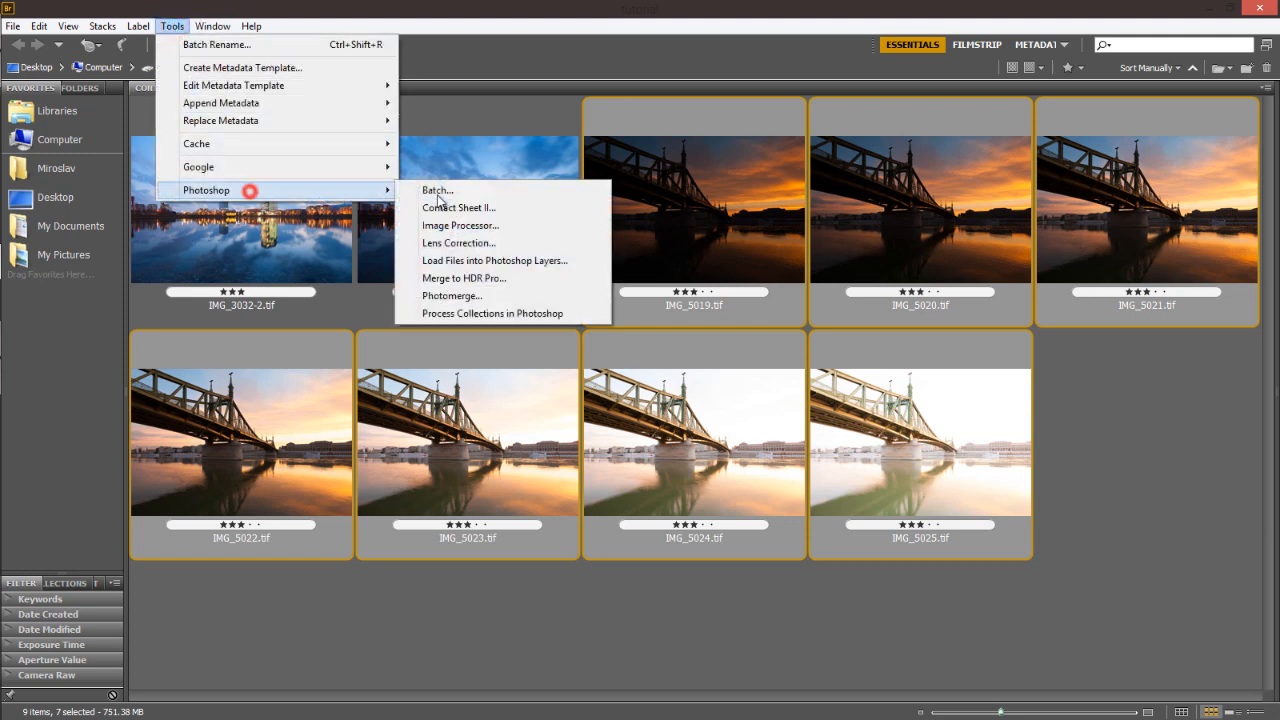
click(500, 260)
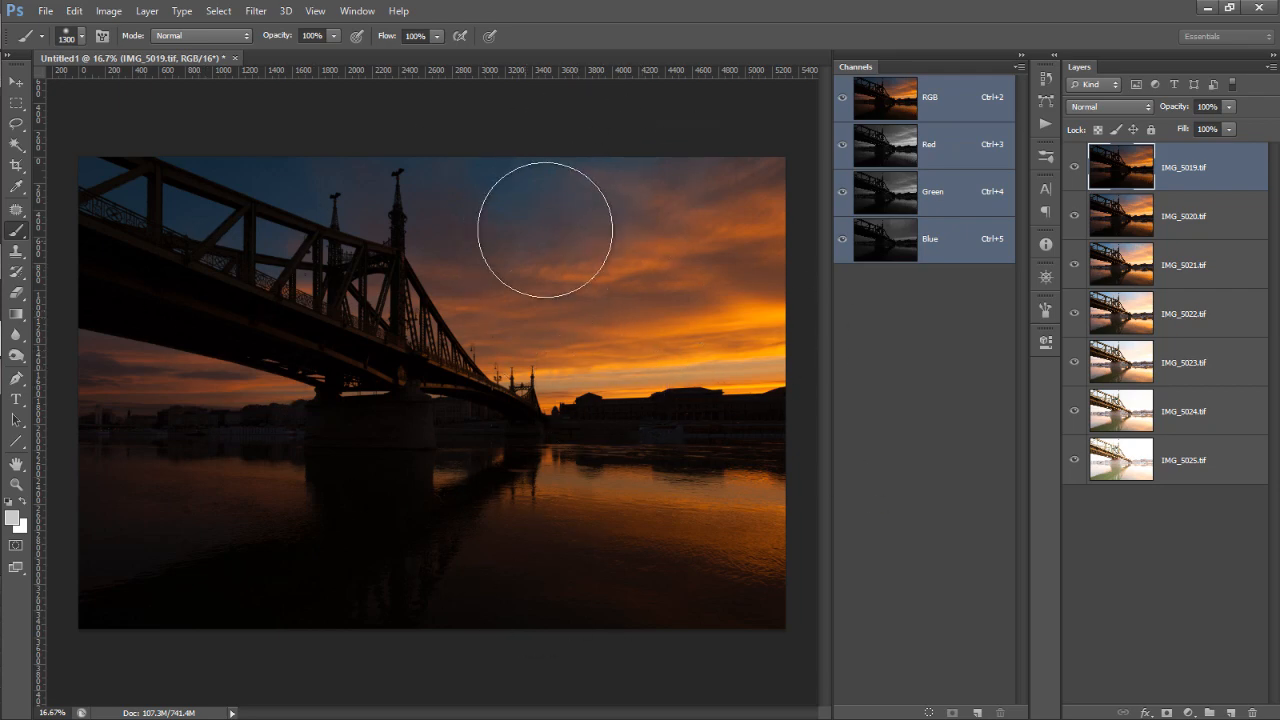
Step: Hide every layer except IMG_5020.tif and move that layer to the bottom of the stack
click(1072, 169)
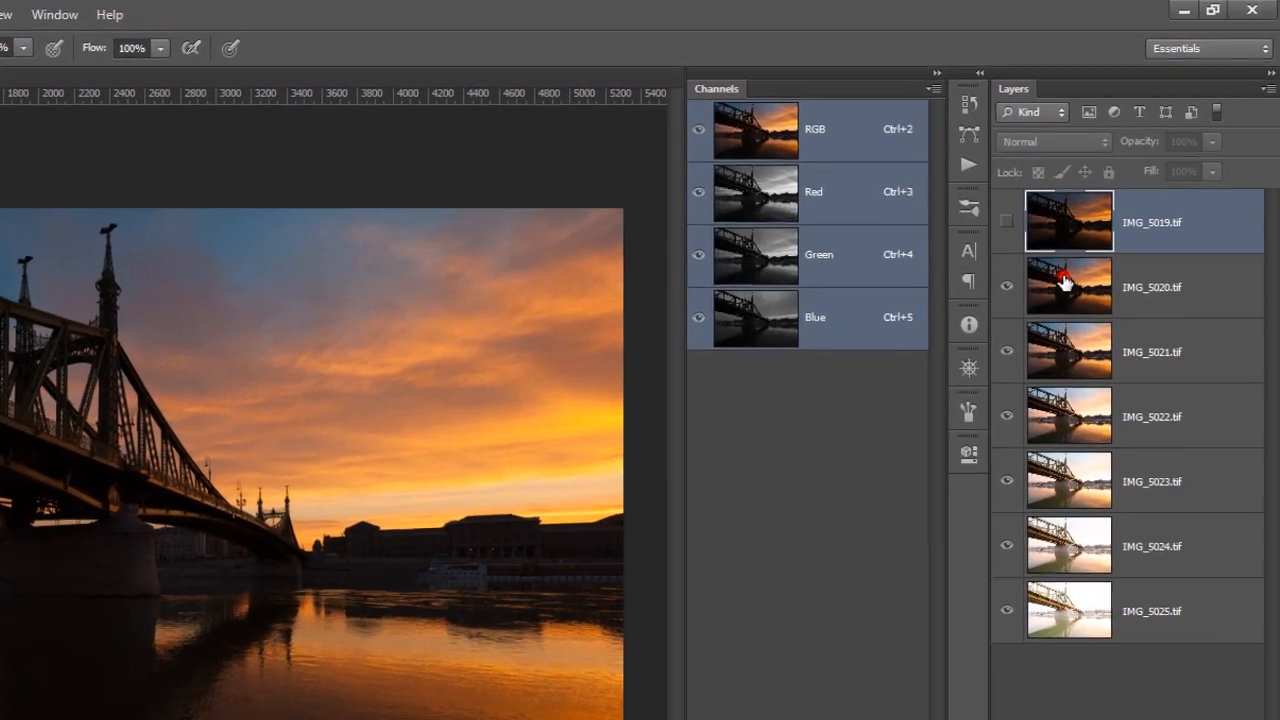
click(1112, 222)
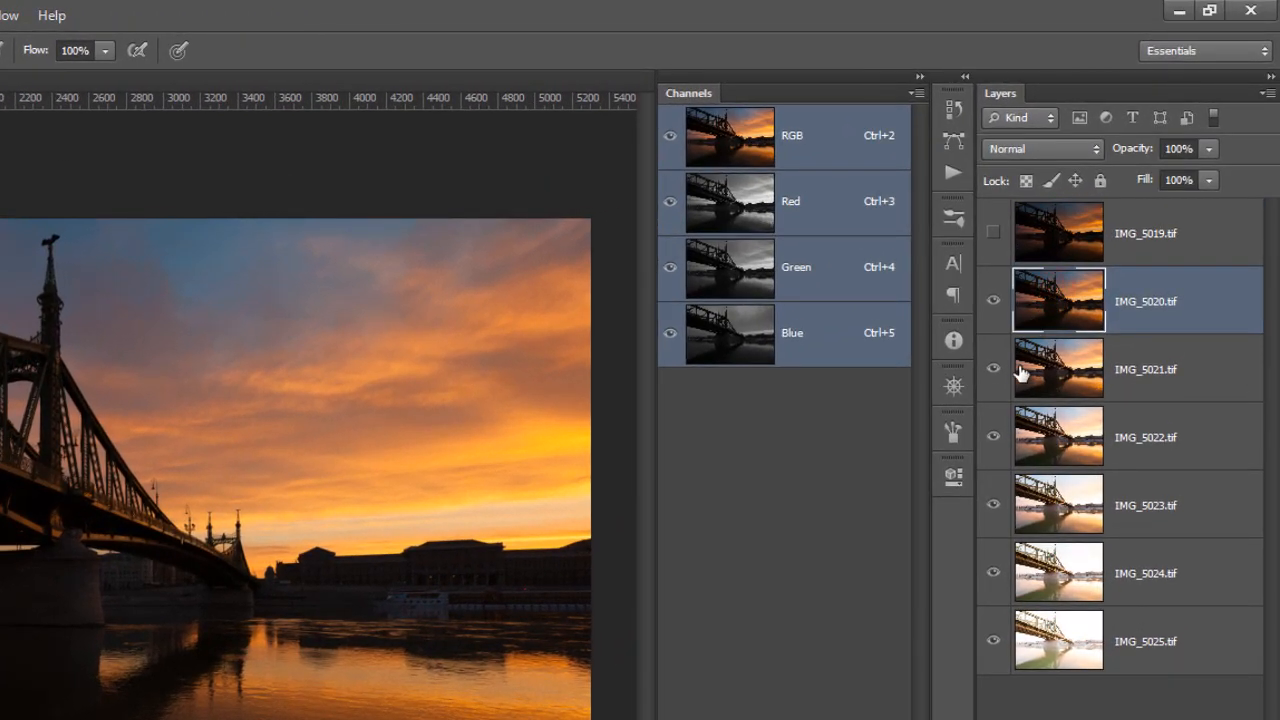
drag(994, 368, 1000, 645)
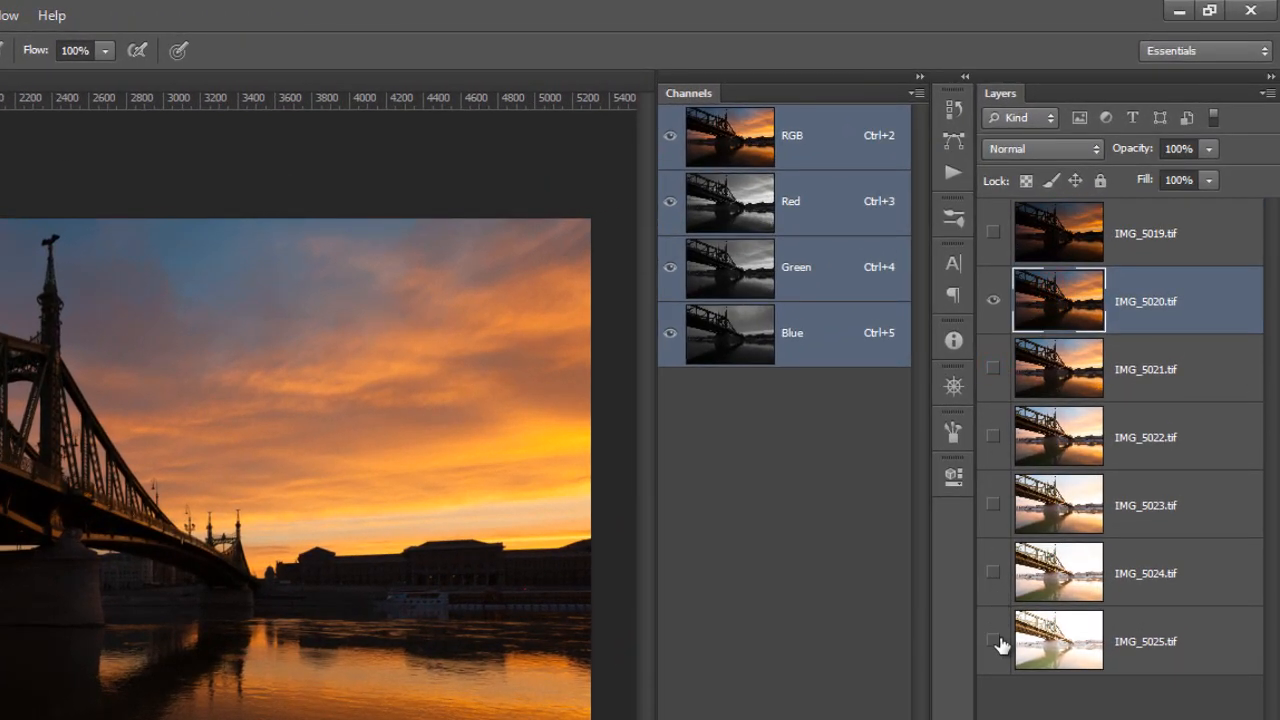
drag(1068, 303, 1078, 697)
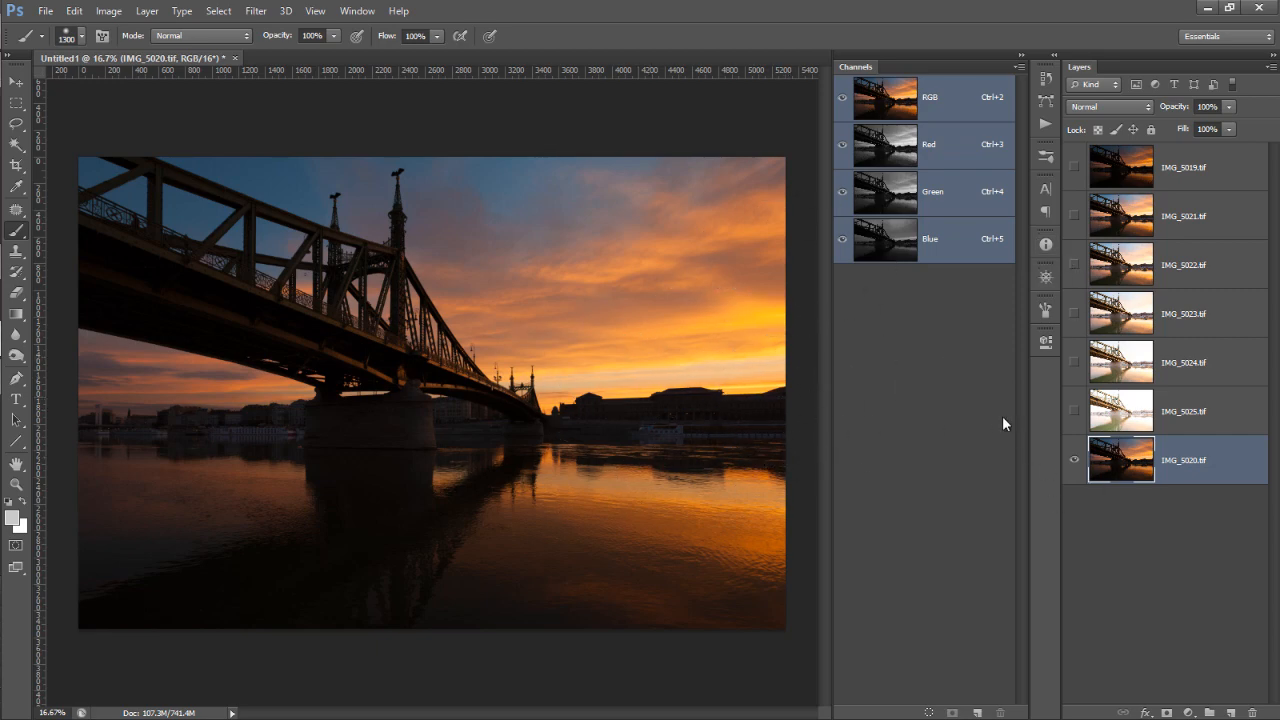
Step: Show IMG_5019.tif, place it directly above IMG_5020.tif, and add a black layer mask to it
click(1074, 167)
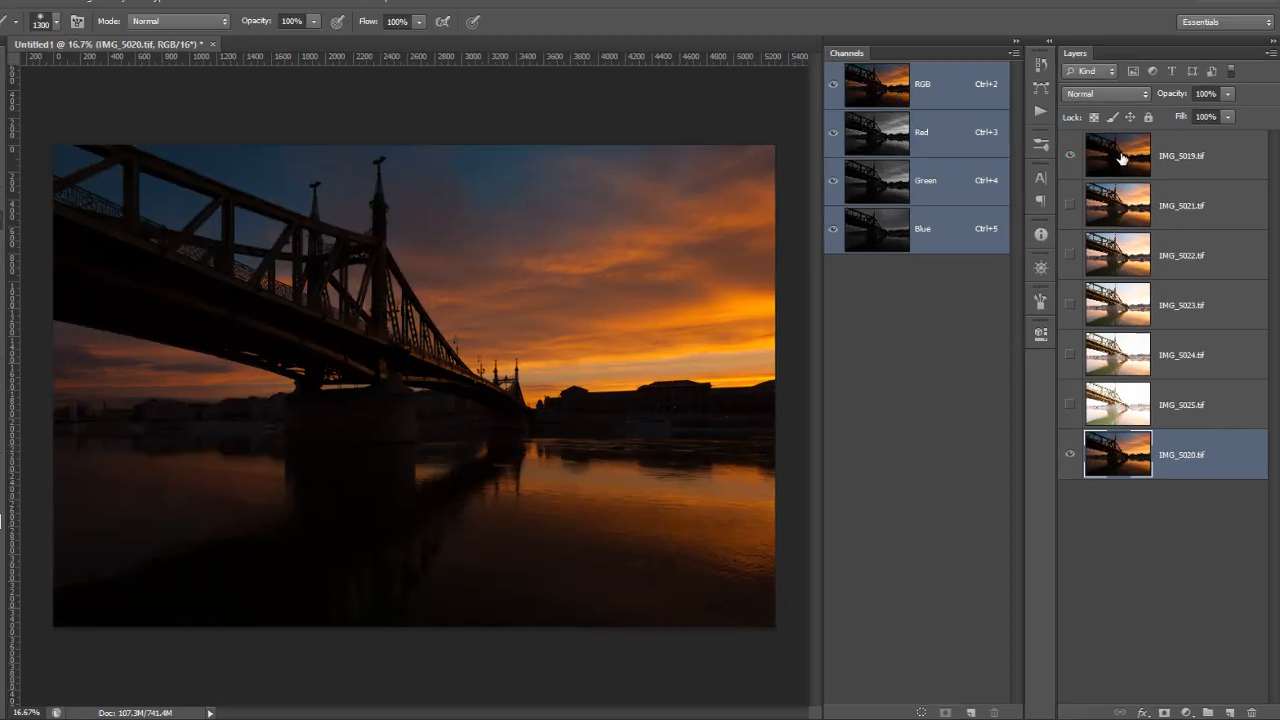
drag(1122, 157, 1144, 428)
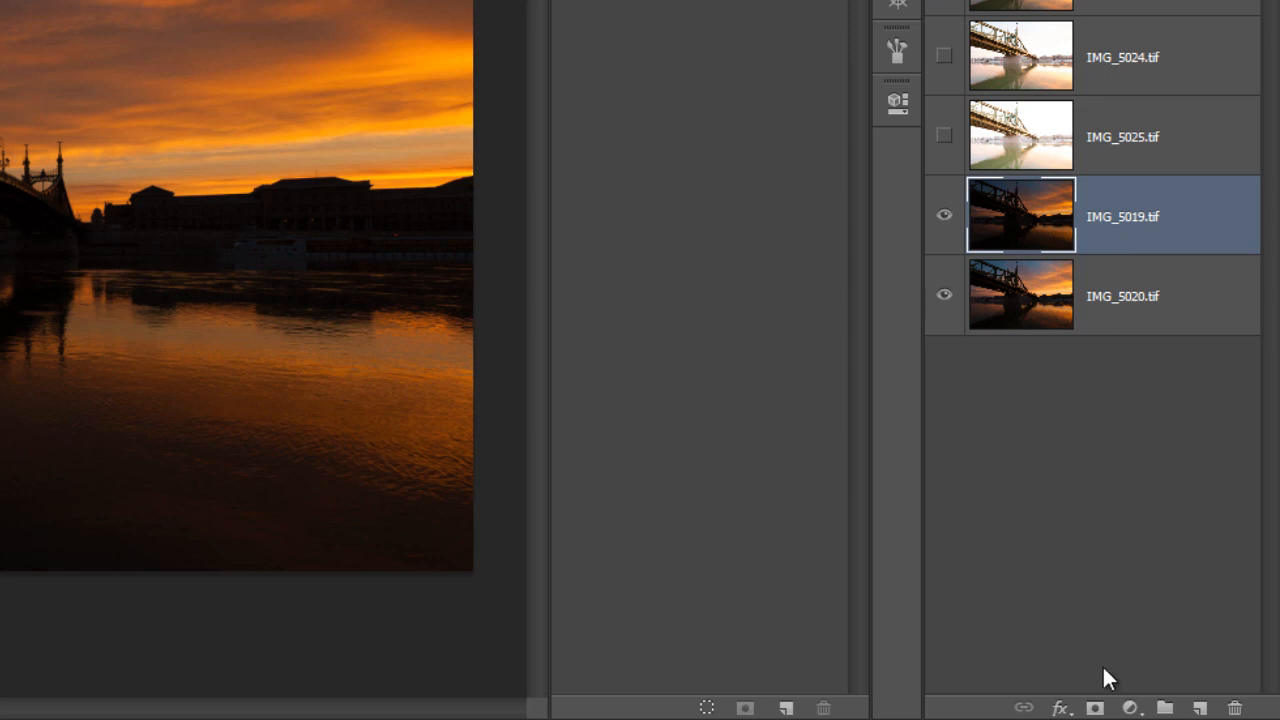
alt+click(1095, 707)
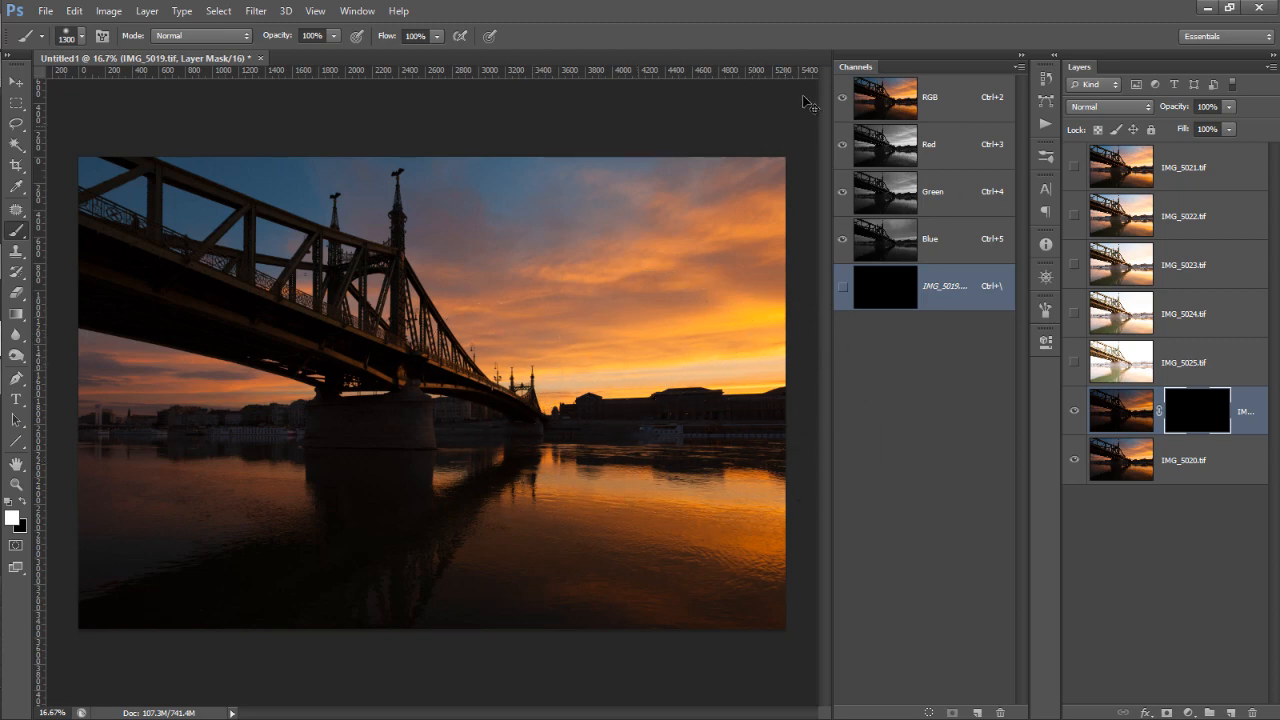
Step: Load the RGB luminosity as a selection, intersect it with itself to isolate the brightest highlights, and save it as an alpha channel
ctrl+click(880, 98)
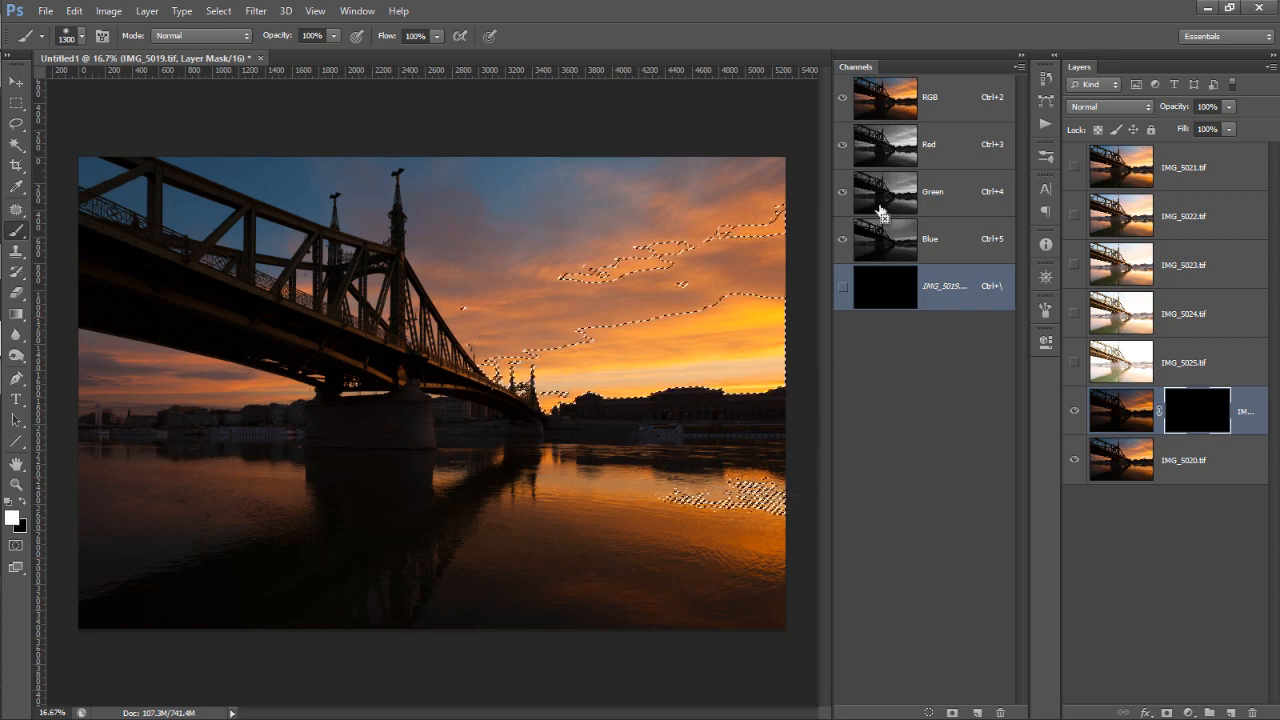
ctrl+click(893, 103)
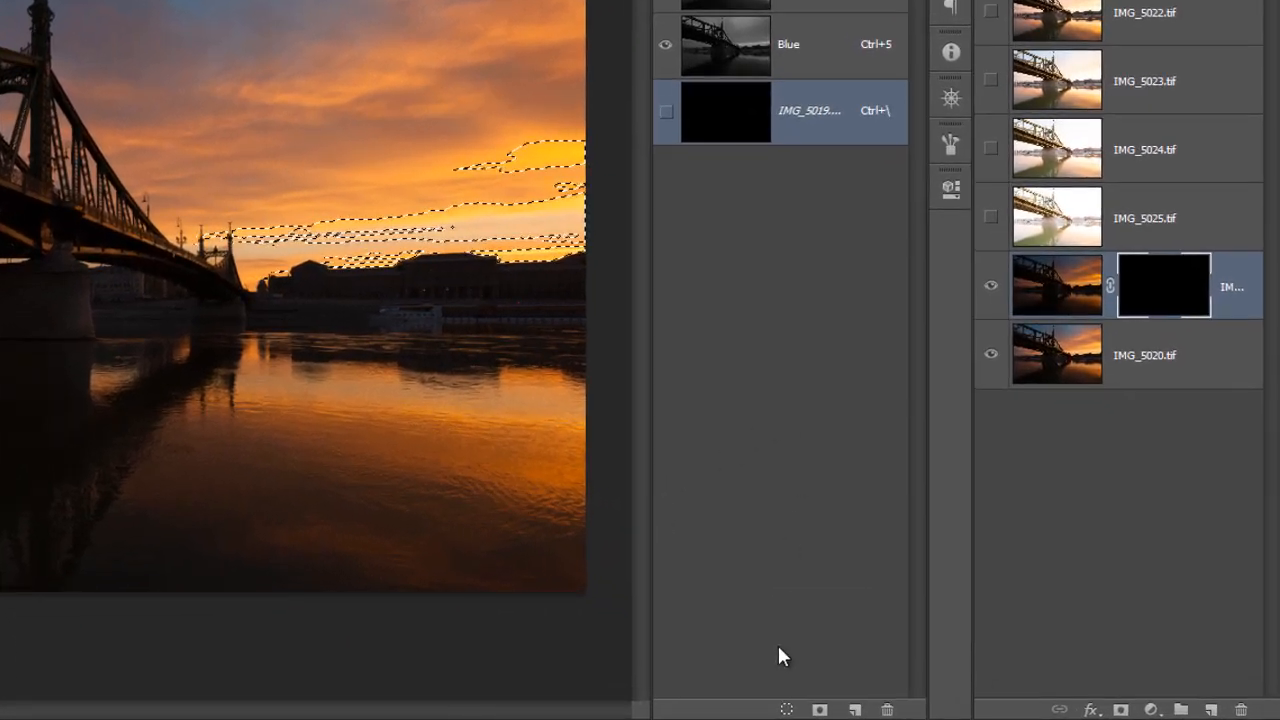
click(821, 710)
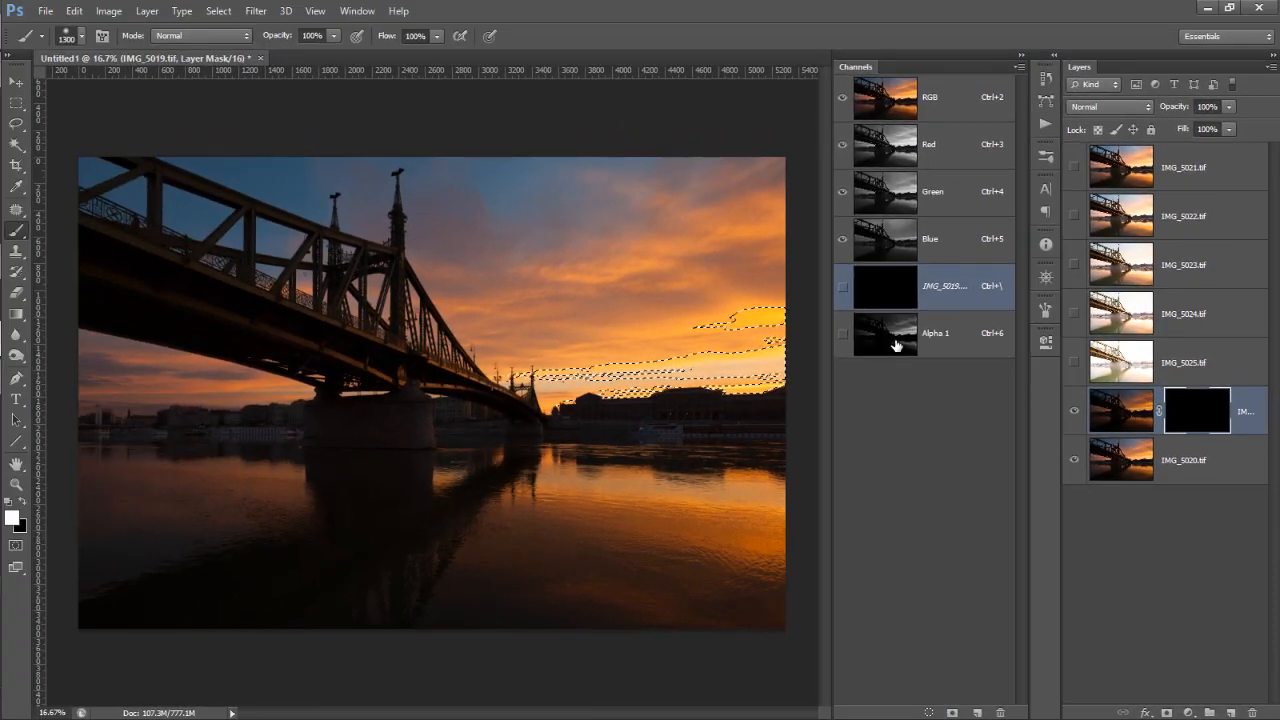
Step: View the saved highlights channel, then target the IMG_5019.tif layer mask with the active selection's edges hidden
click(869, 319)
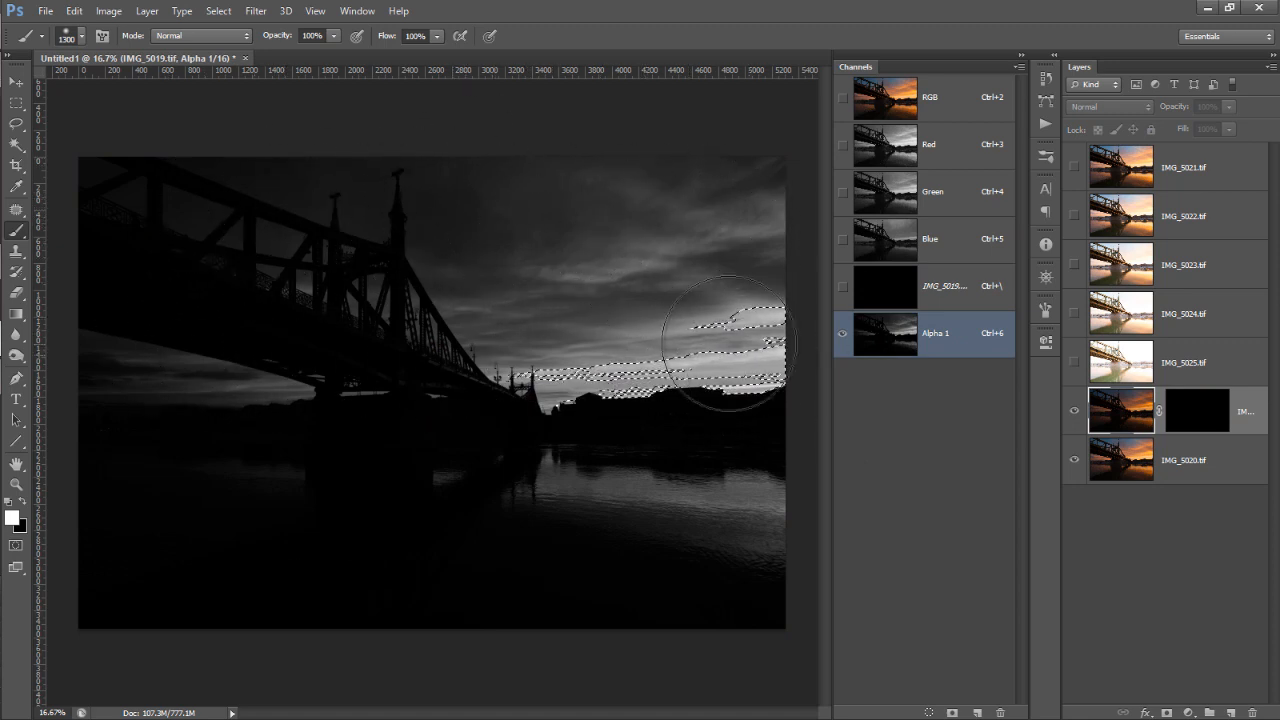
key(ctrl+h)
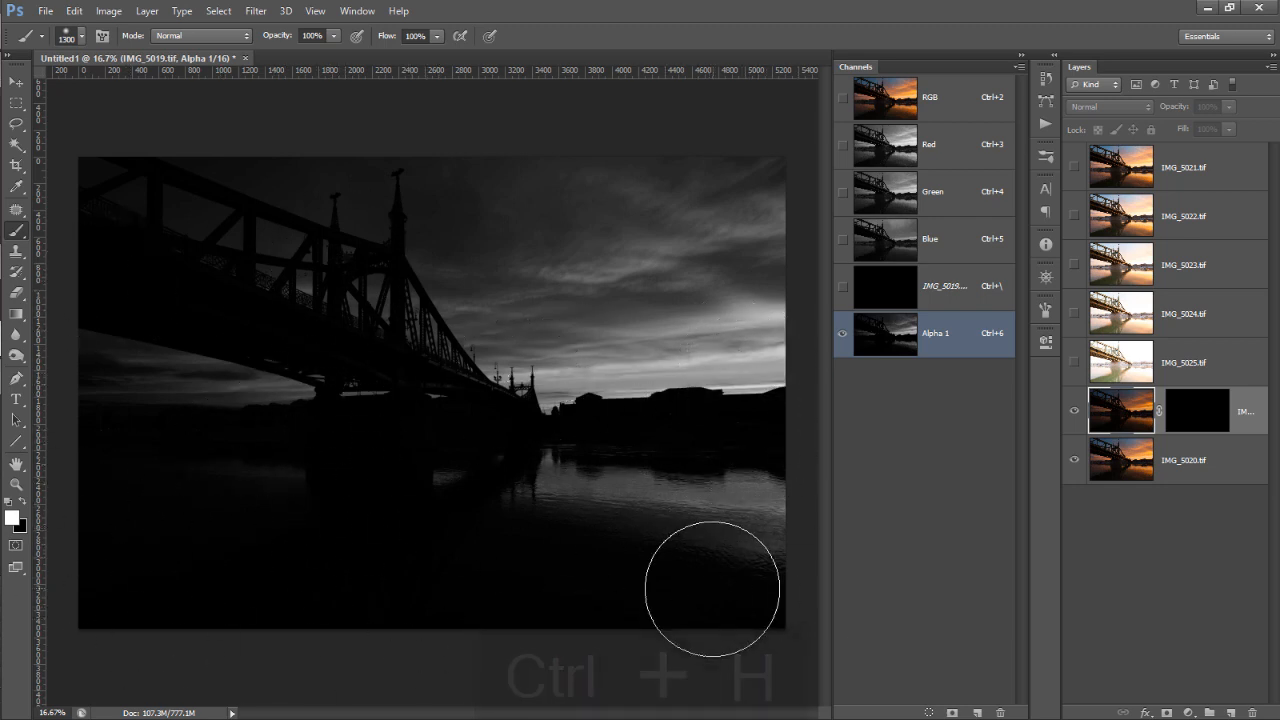
click(1198, 414)
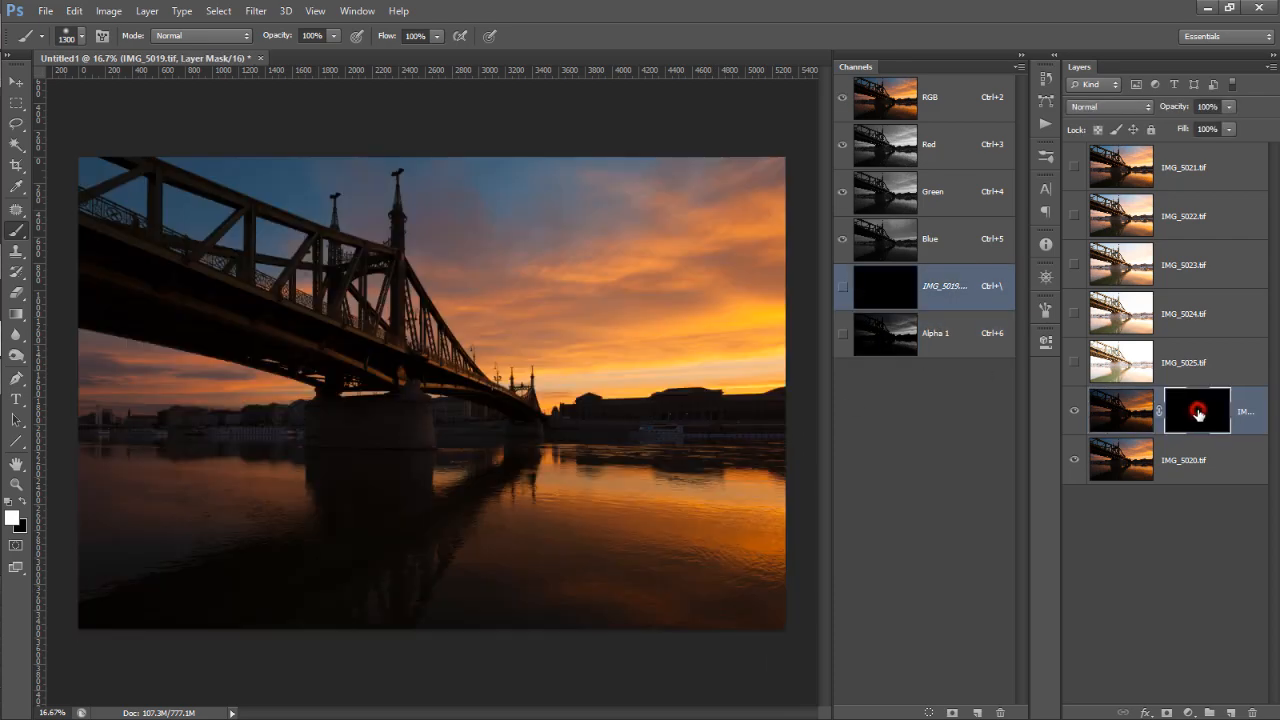
key(ctrl+h)
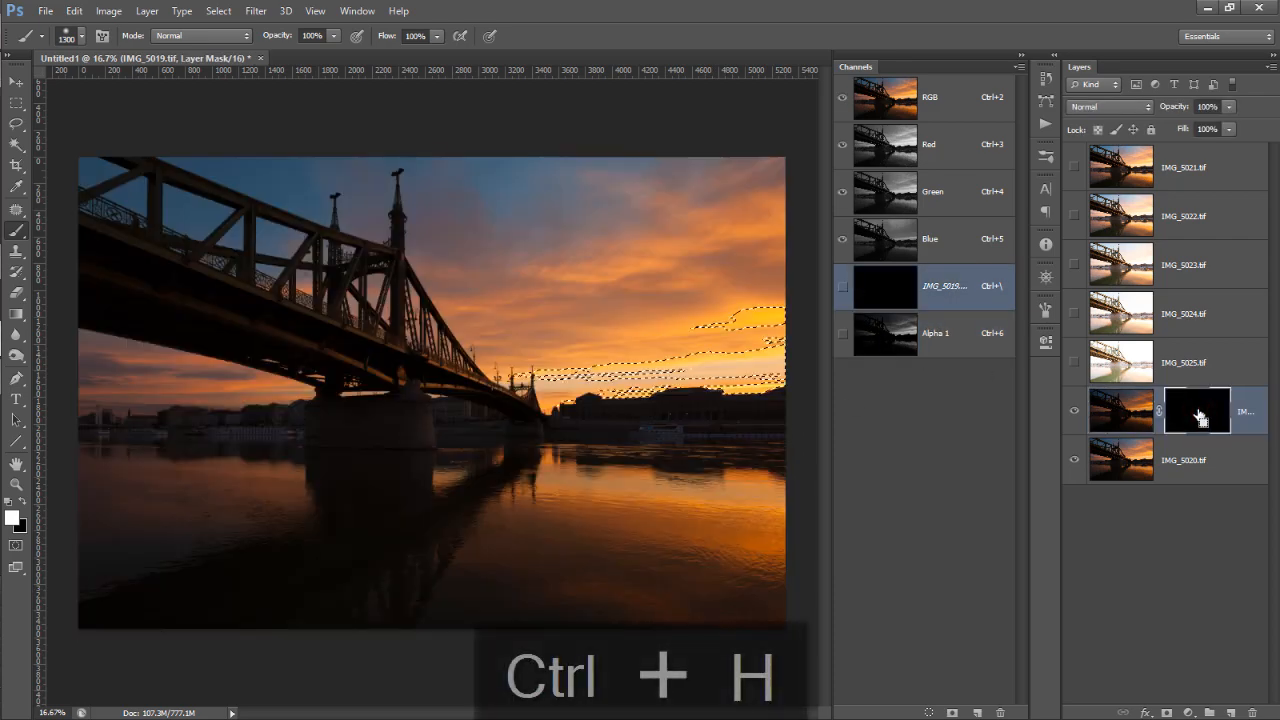
key(ctrl+h)
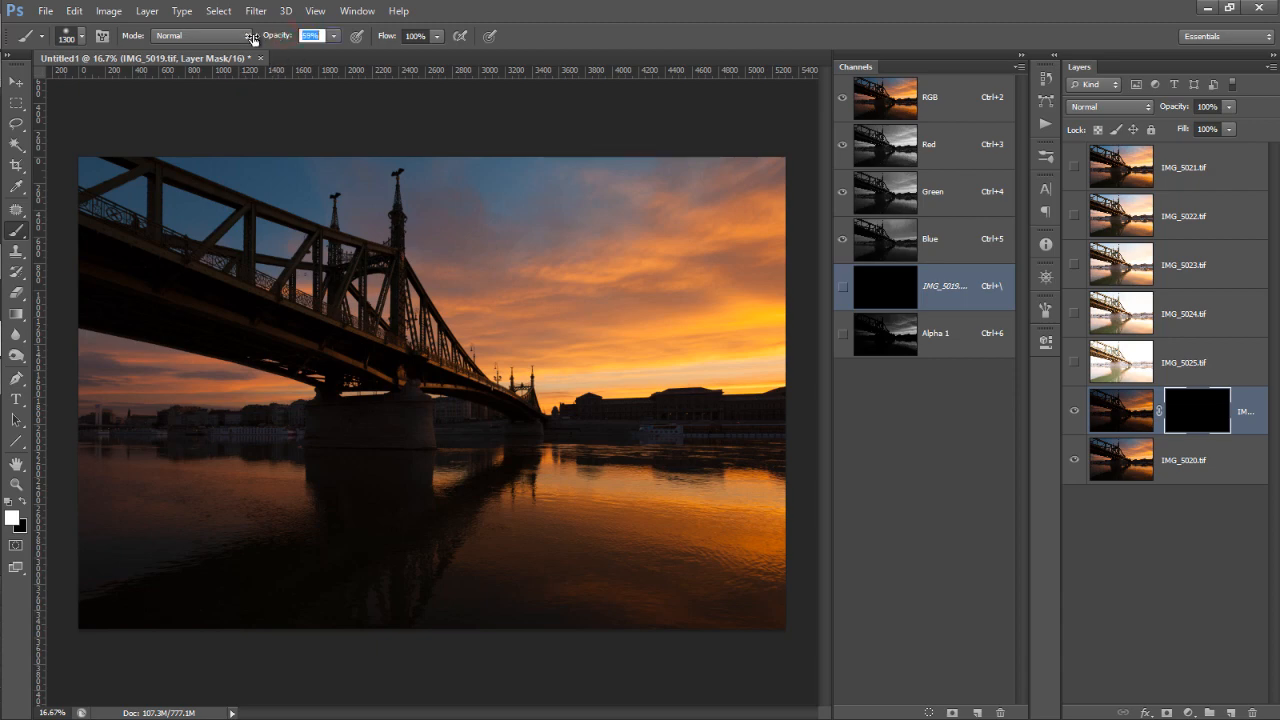
Step: Set the brush opacity to 53% and paint white on the IMG_5019.tif mask over the bright sky along the horizon
drag(249, 39, 248, 40)
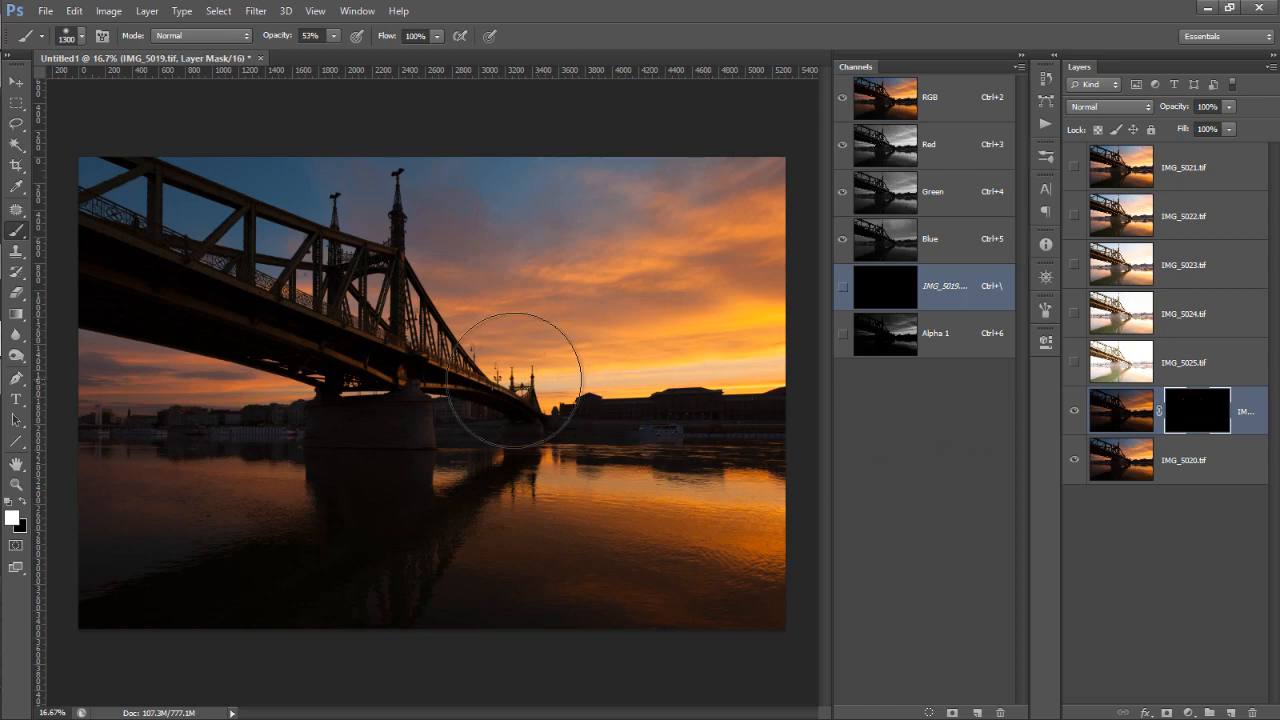
mouse_move(553, 385)
mouse_down()
mouse_move(497, 373)
mouse_move(786, 386)
mouse_up()
mouse_move(592, 360)
mouse_down()
mouse_move(594, 328)
mouse_move(443, 328)
mouse_move(808, 294)
mouse_move(568, 390)
mouse_up()
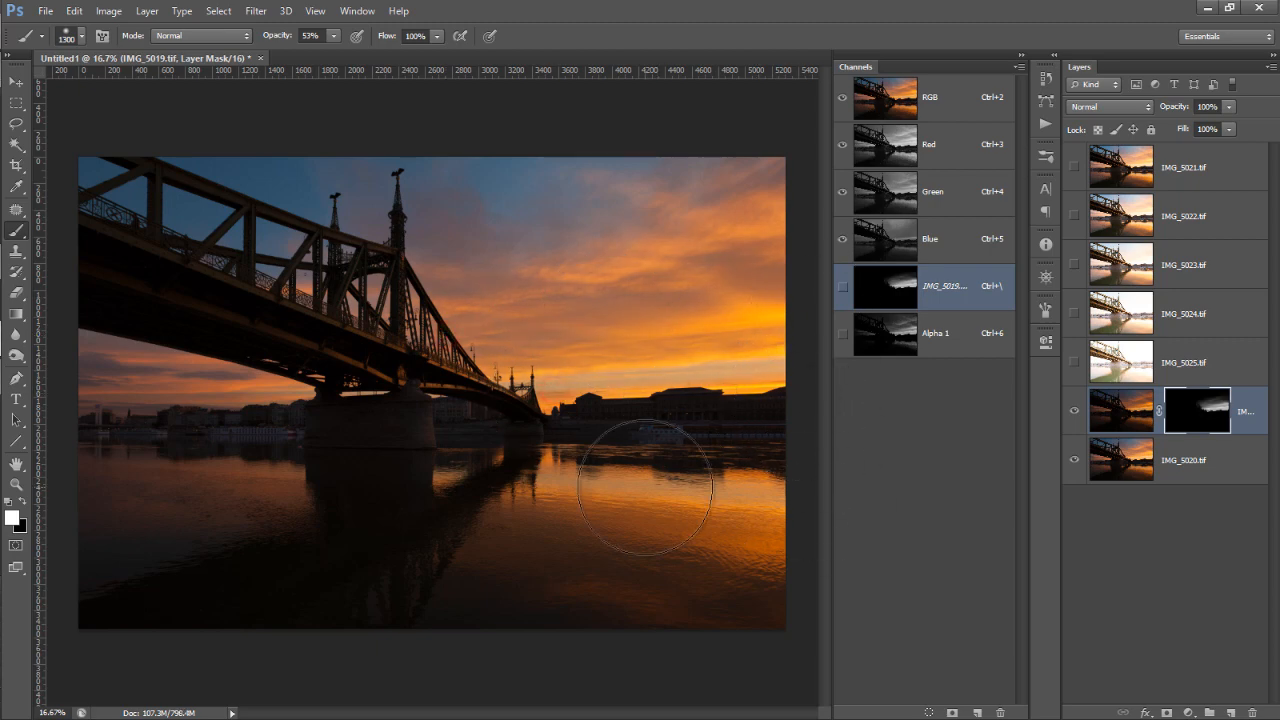
Step: Paint black on the IMG_5019.tif mask across the clouds higher in the sky to reduce the darkening there
key(x)
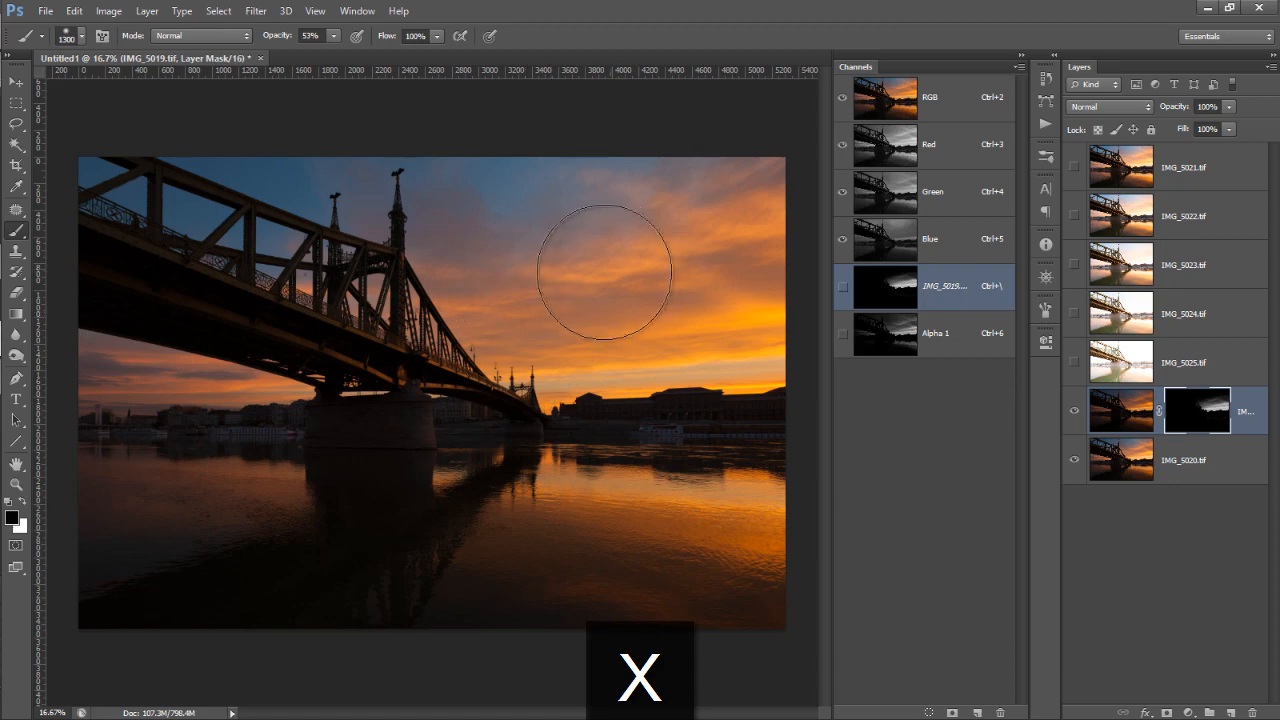
drag(543, 300, 815, 267)
drag(594, 285, 757, 286)
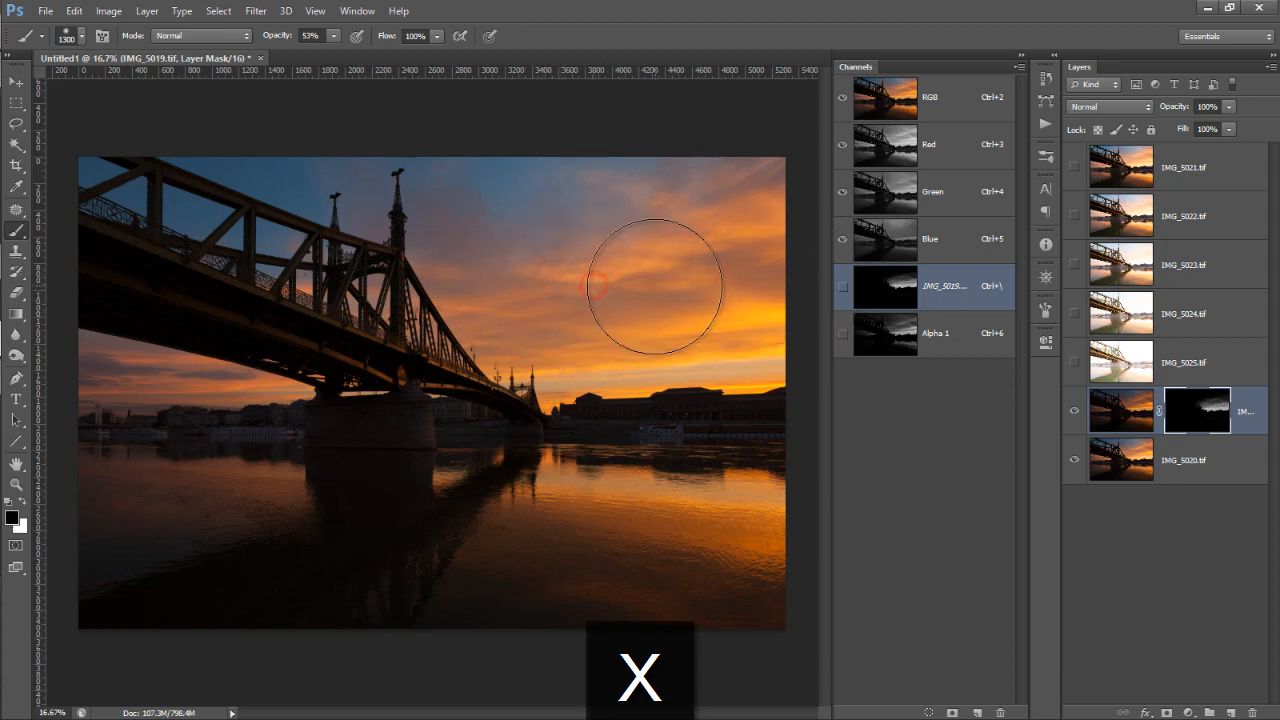
drag(653, 286, 728, 271)
mouse_move(523, 303)
mouse_down()
mouse_move(767, 284)
mouse_move(777, 268)
mouse_up()
drag(664, 275, 891, 242)
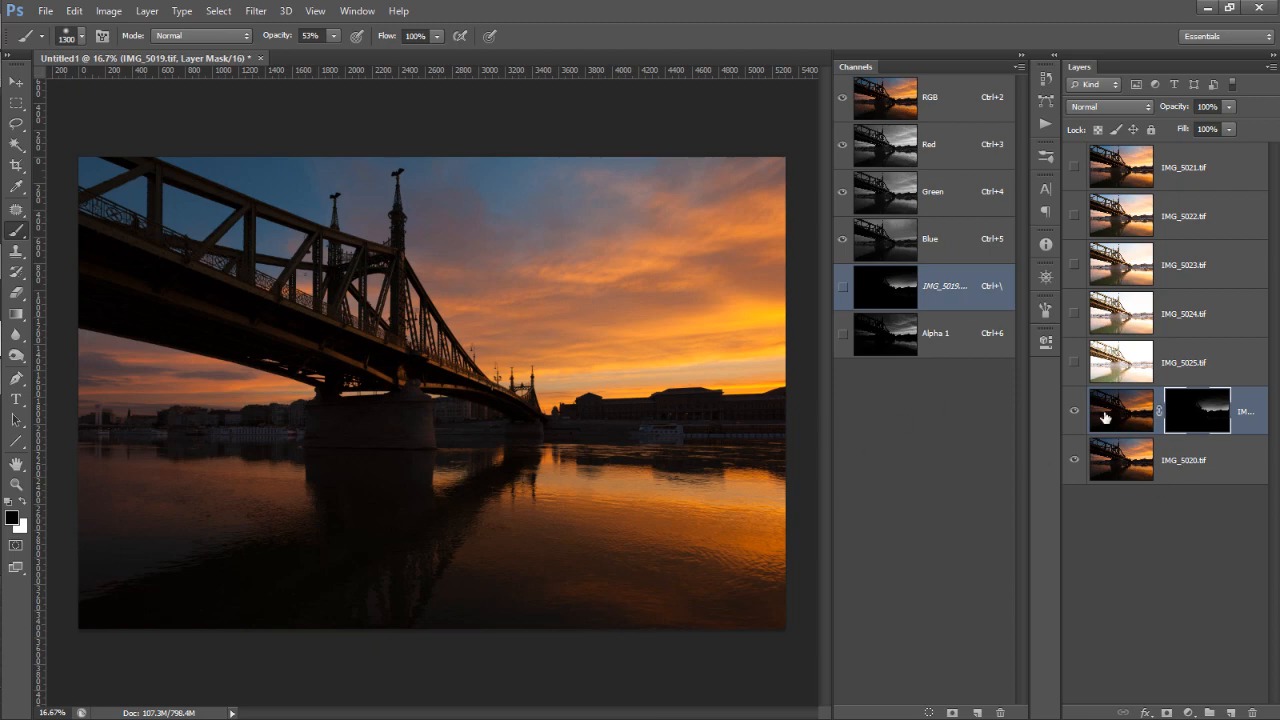
Step: Compare the image with and without the IMG_5019.tif layer, and examine its layer mask on its own
click(1075, 411)
click(1075, 411)
alt+click(1193, 421)
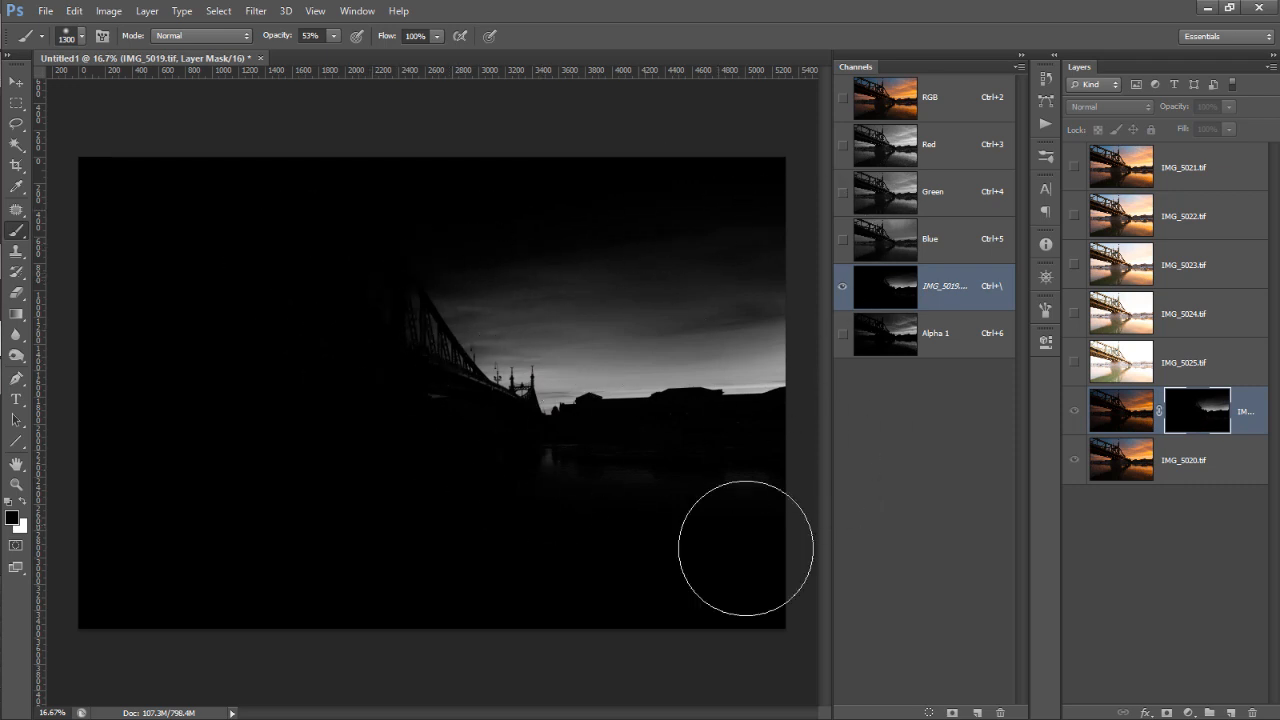
alt+click(1199, 418)
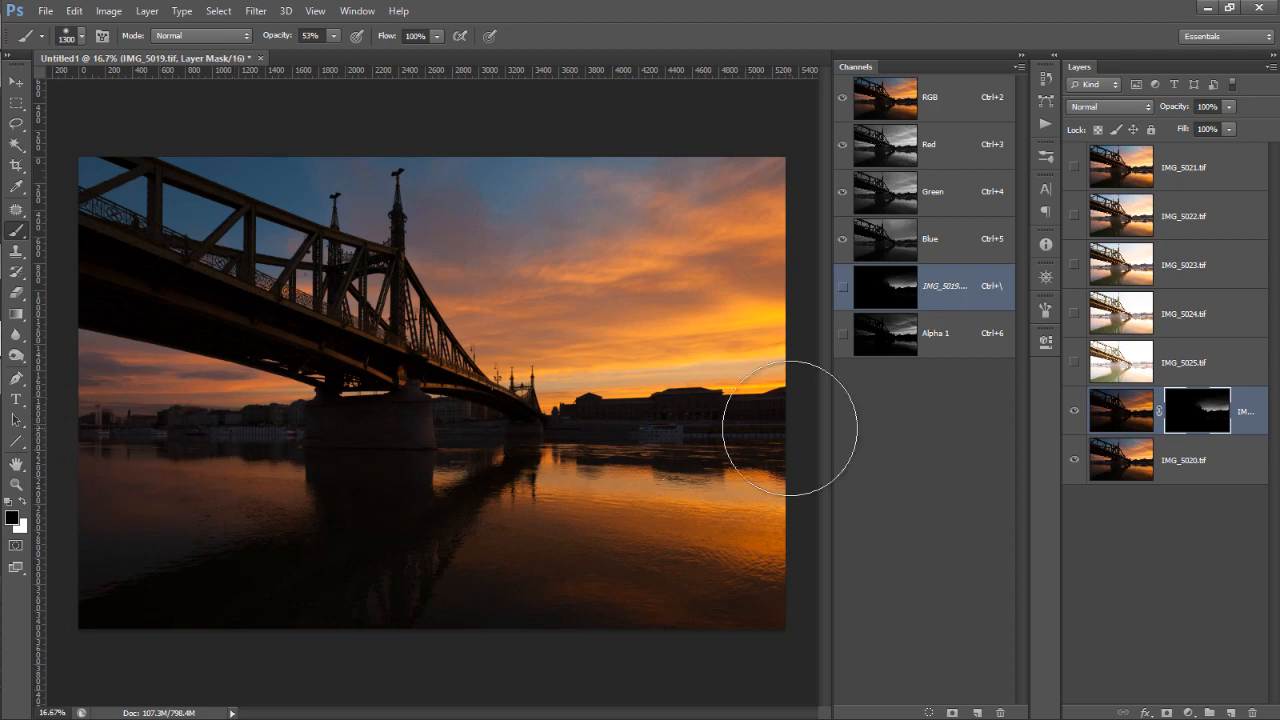
Step: Preview the brighter exposures IMG_5021.tif and IMG_5023.tif one at a time over the blended image, hiding each again
click(1096, 185)
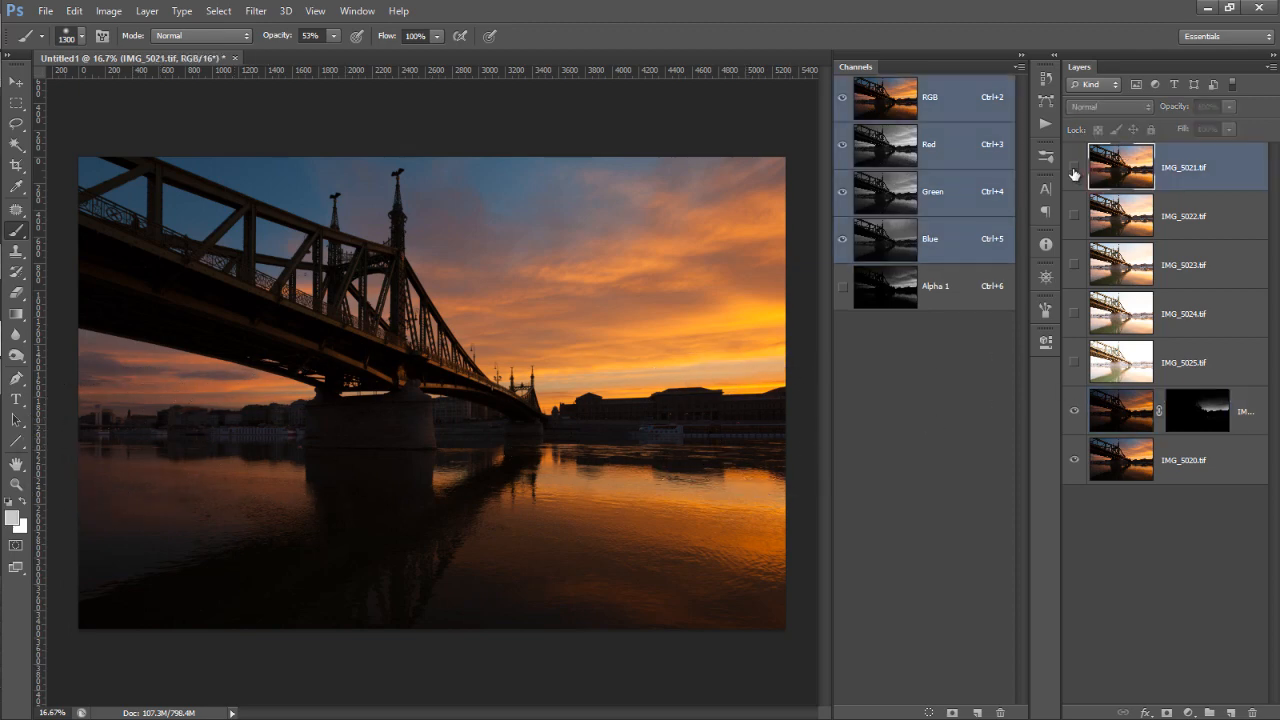
click(1074, 168)
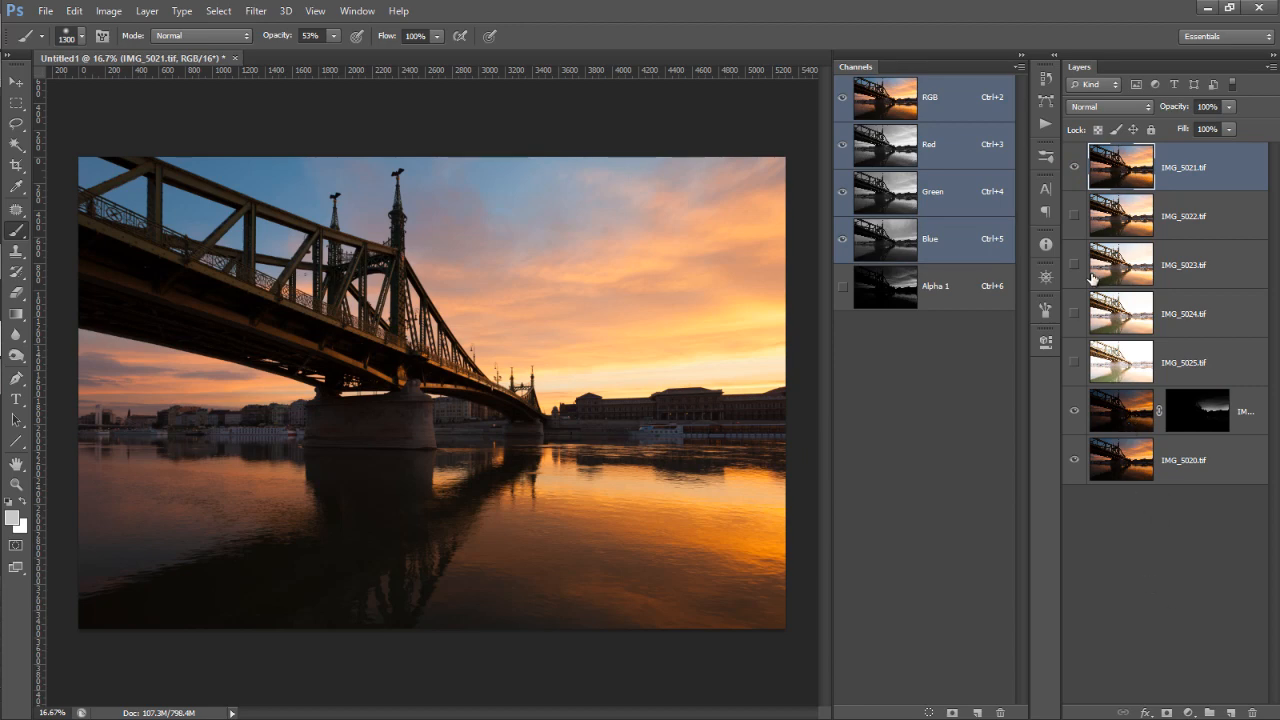
click(1073, 167)
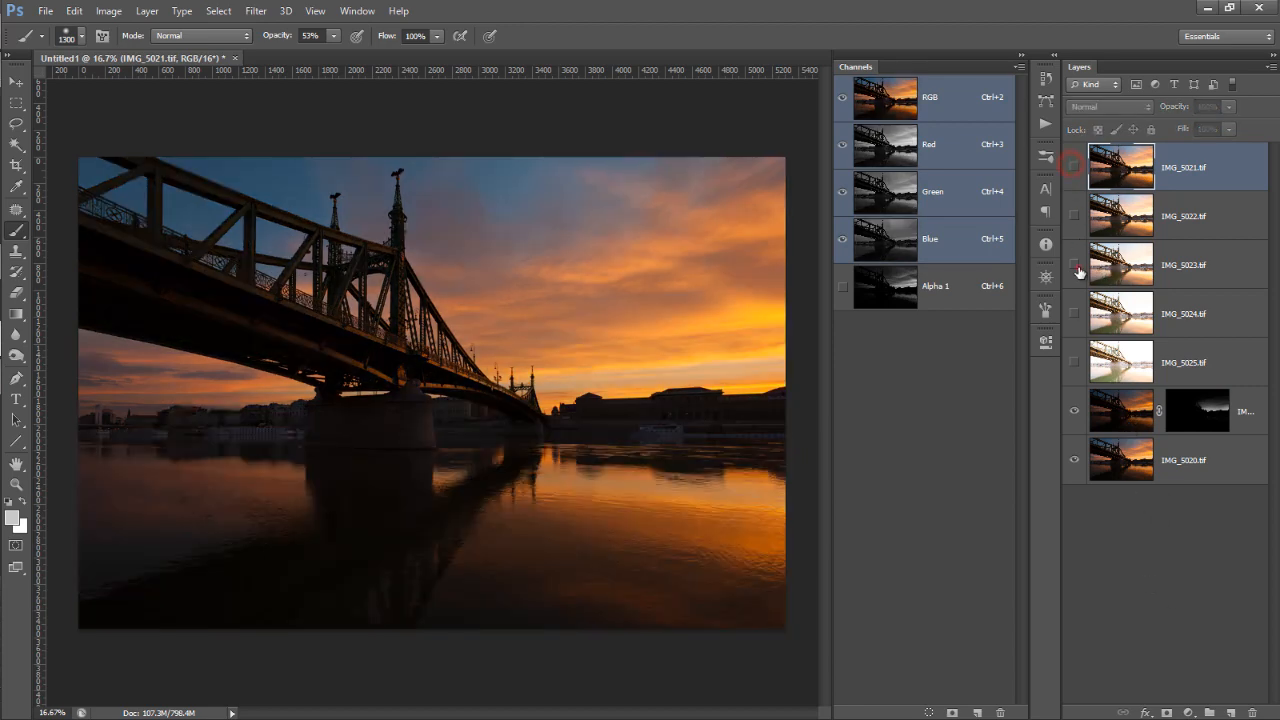
click(1075, 266)
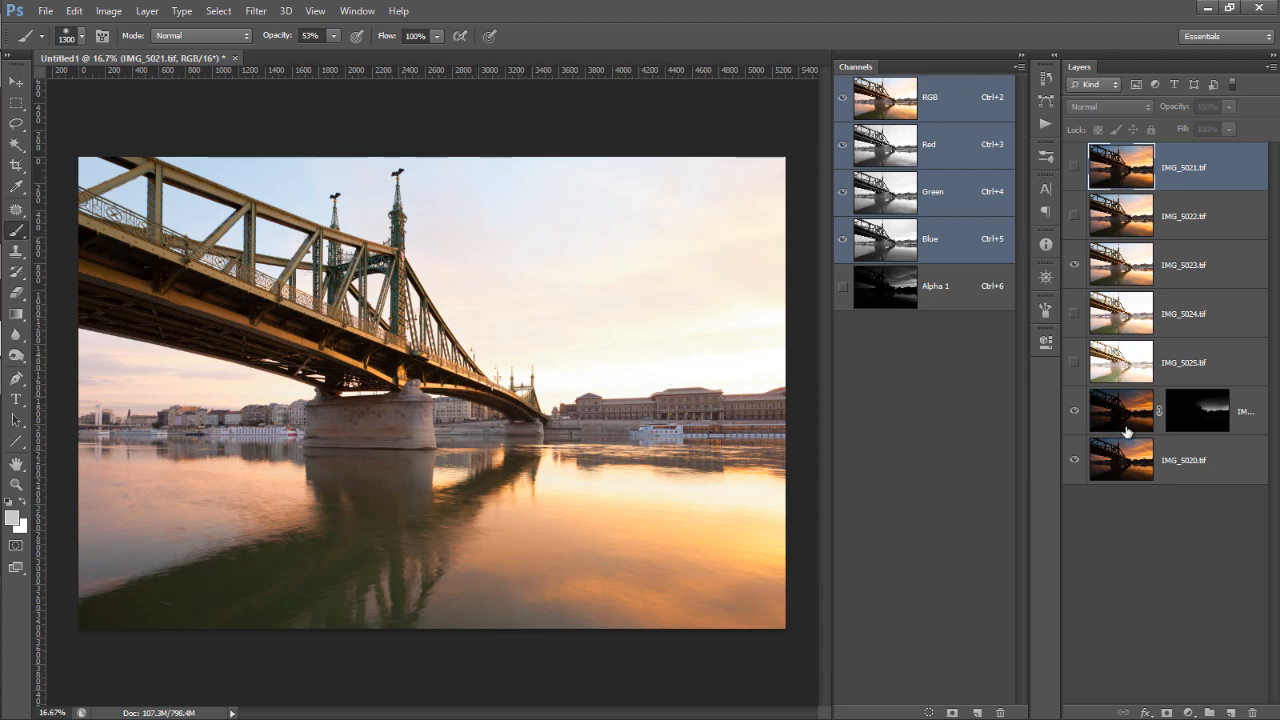
click(1108, 414)
click(1077, 262)
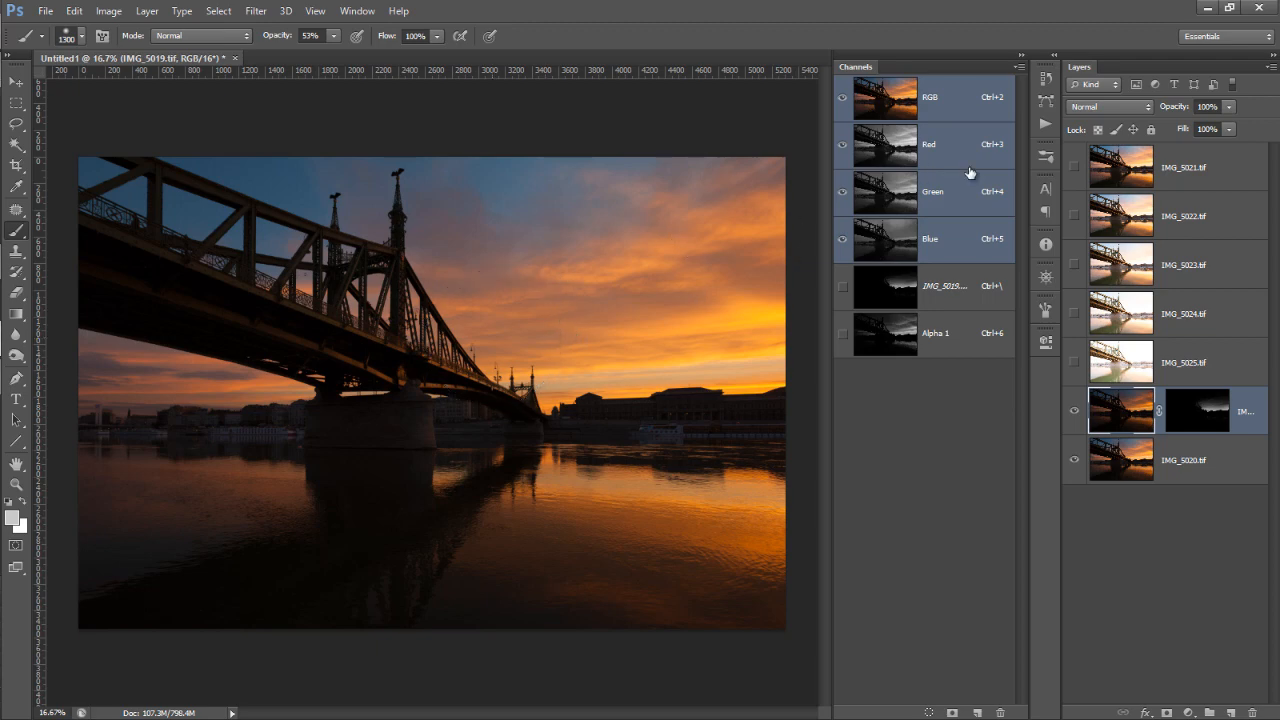
Step: Show the IMG_5021.tif layer and move it directly above the masked IMG_5019.tif layer
click(1074, 170)
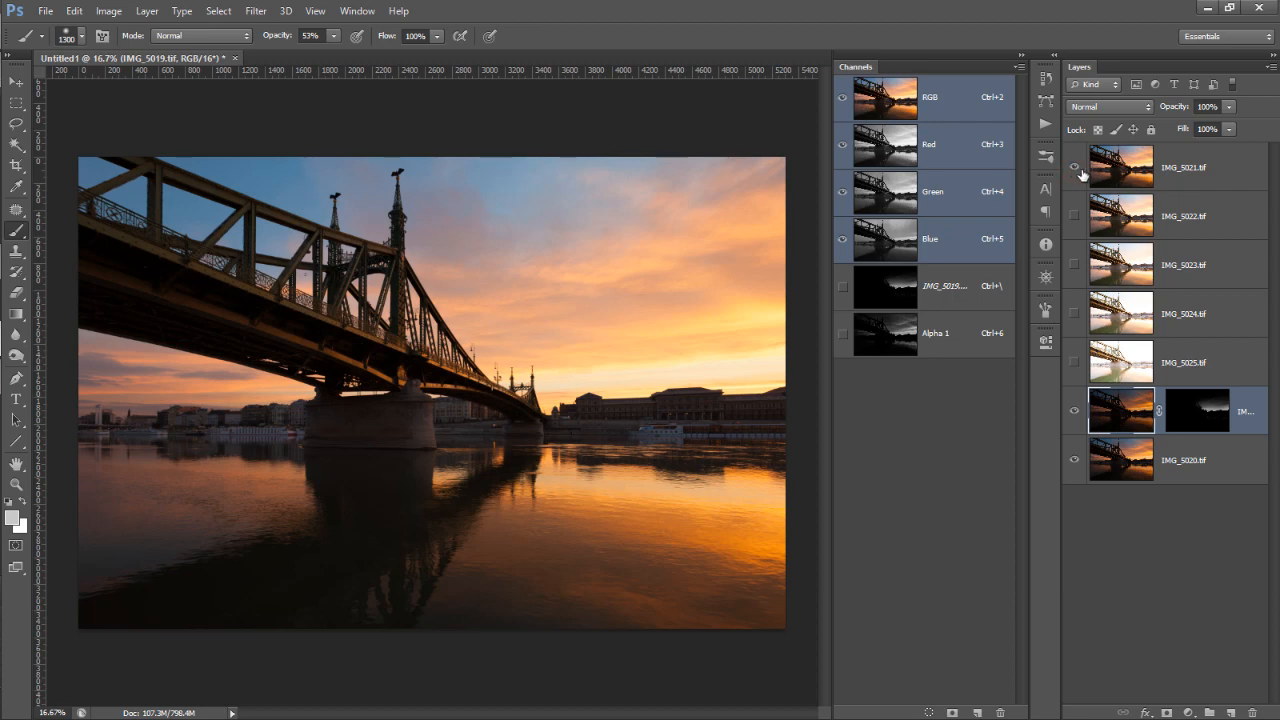
click(1114, 172)
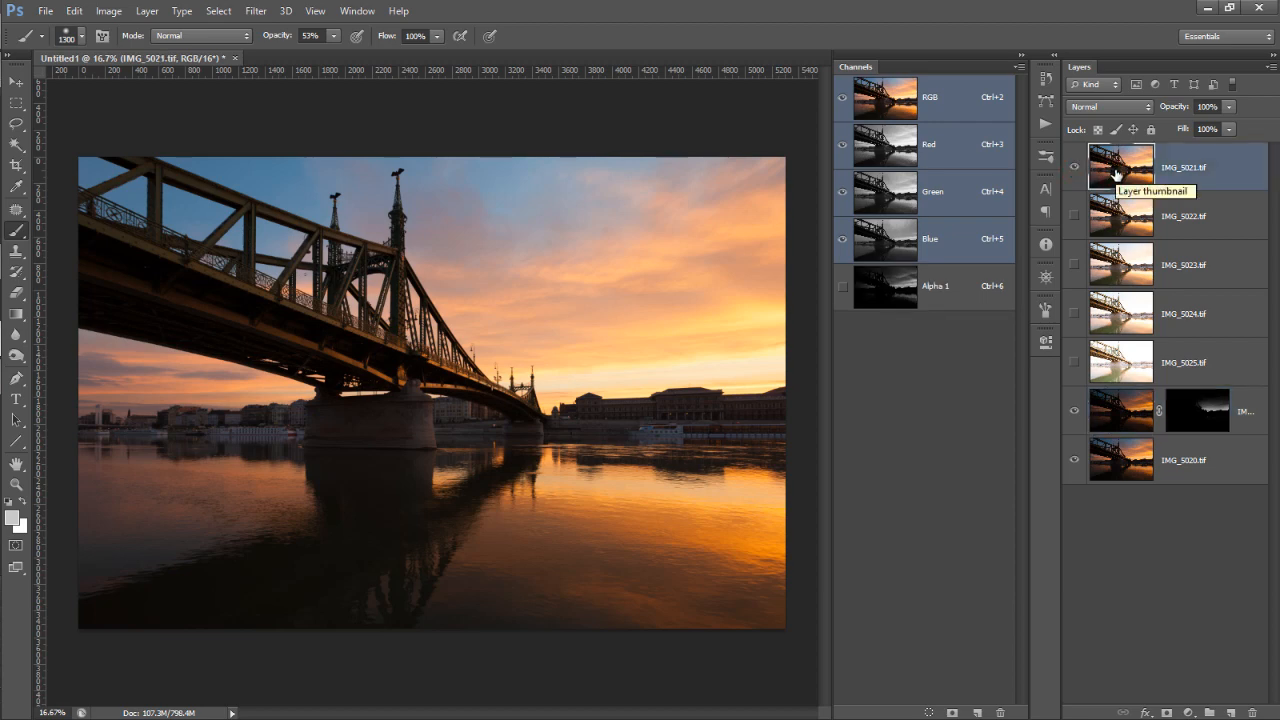
drag(1115, 174, 1131, 380)
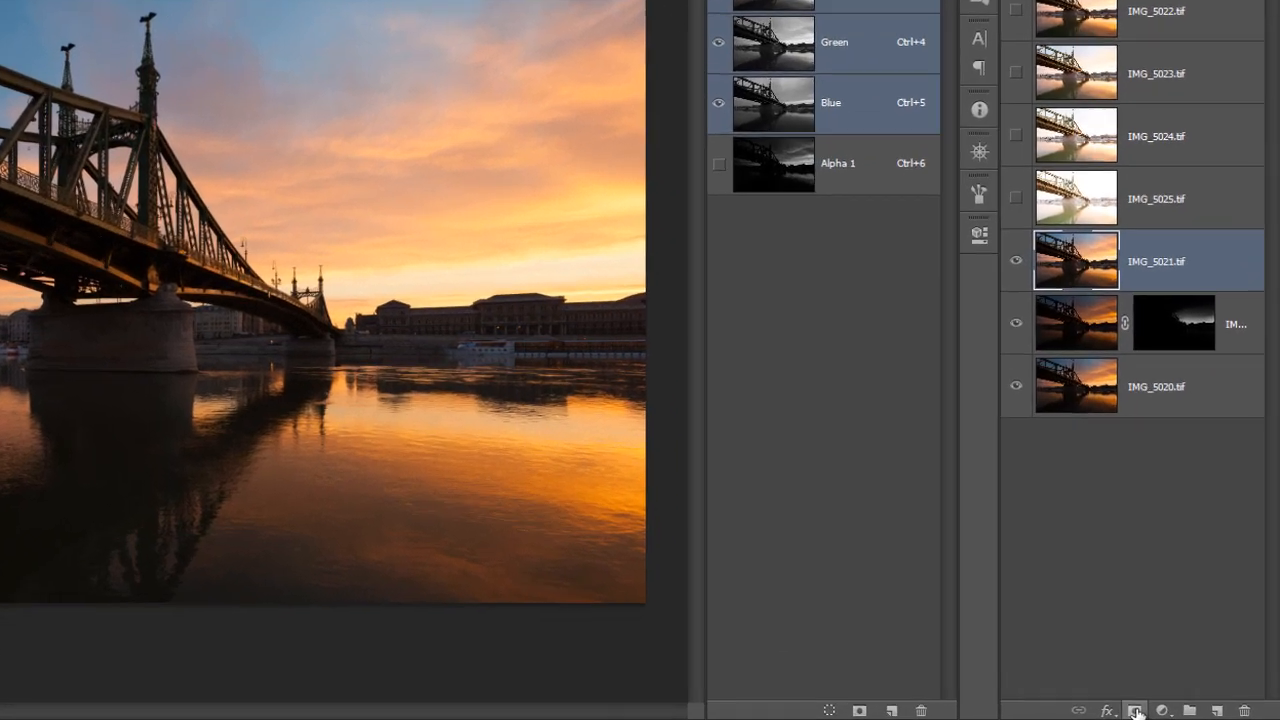
click(1167, 712)
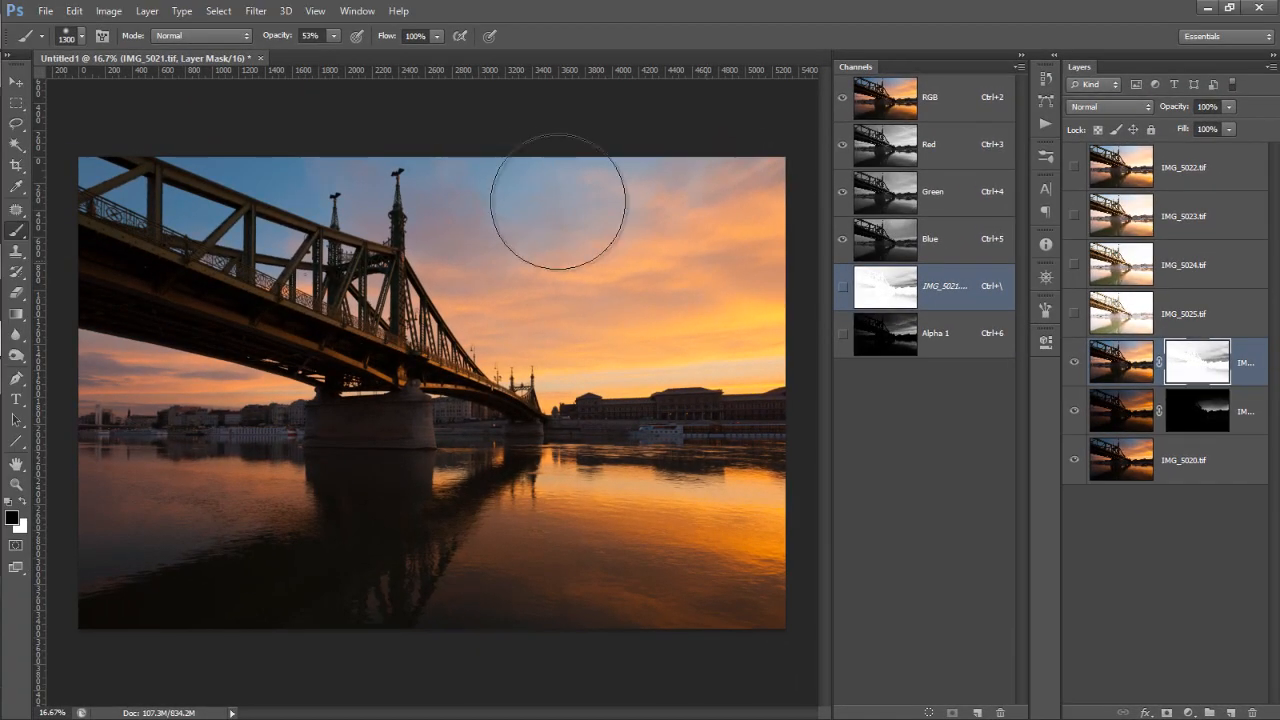
click(74, 10)
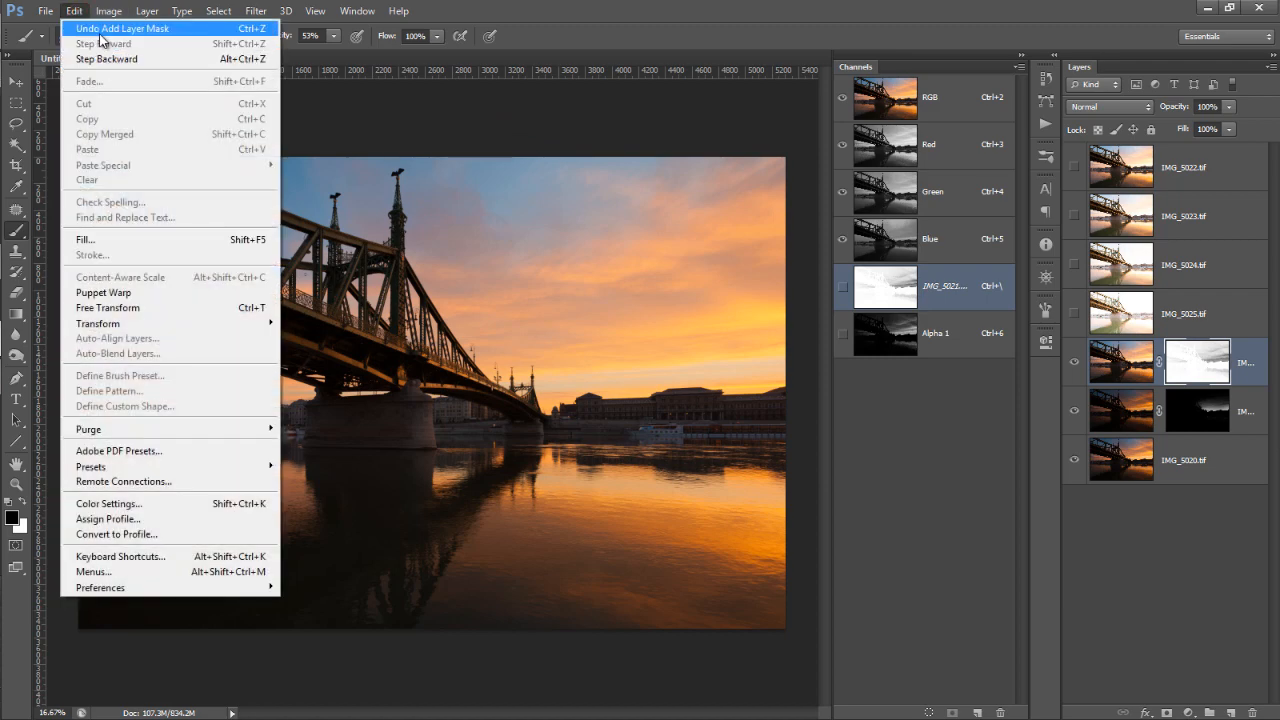
click(100, 29)
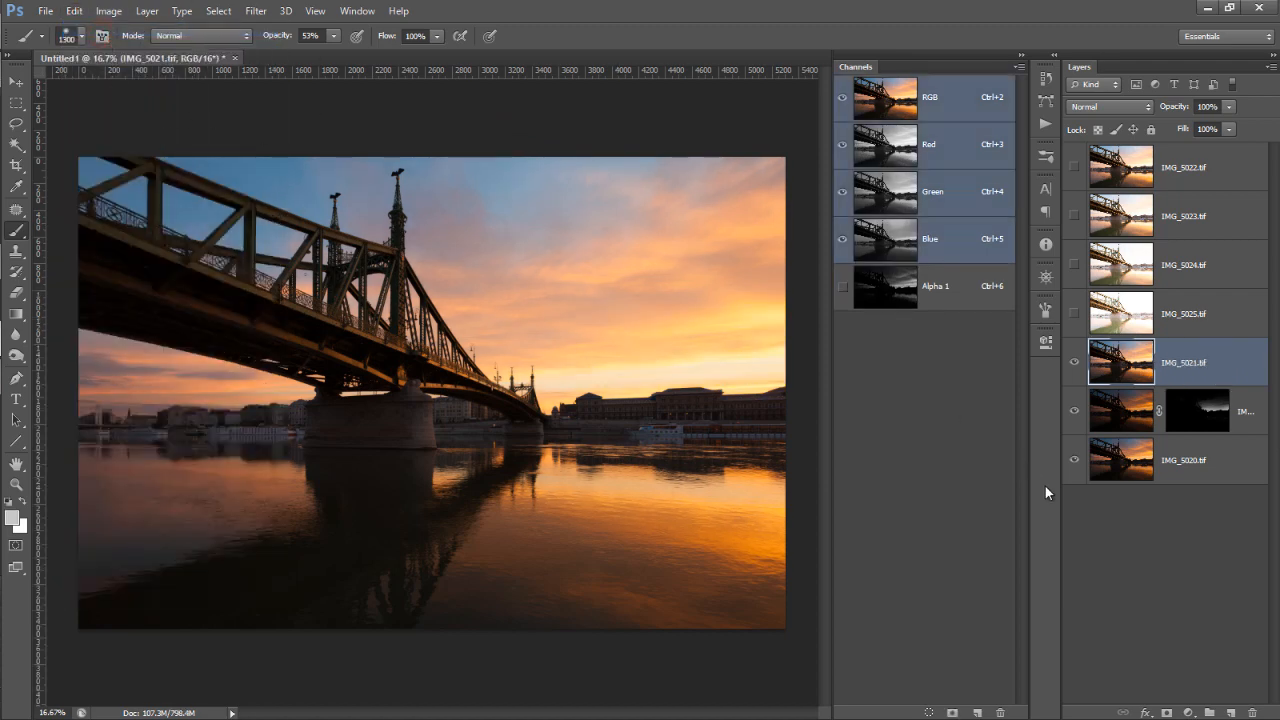
Step: Clear the active selection and add a black layer mask that hides all of IMG_5021.tif
key(ctrl+d)
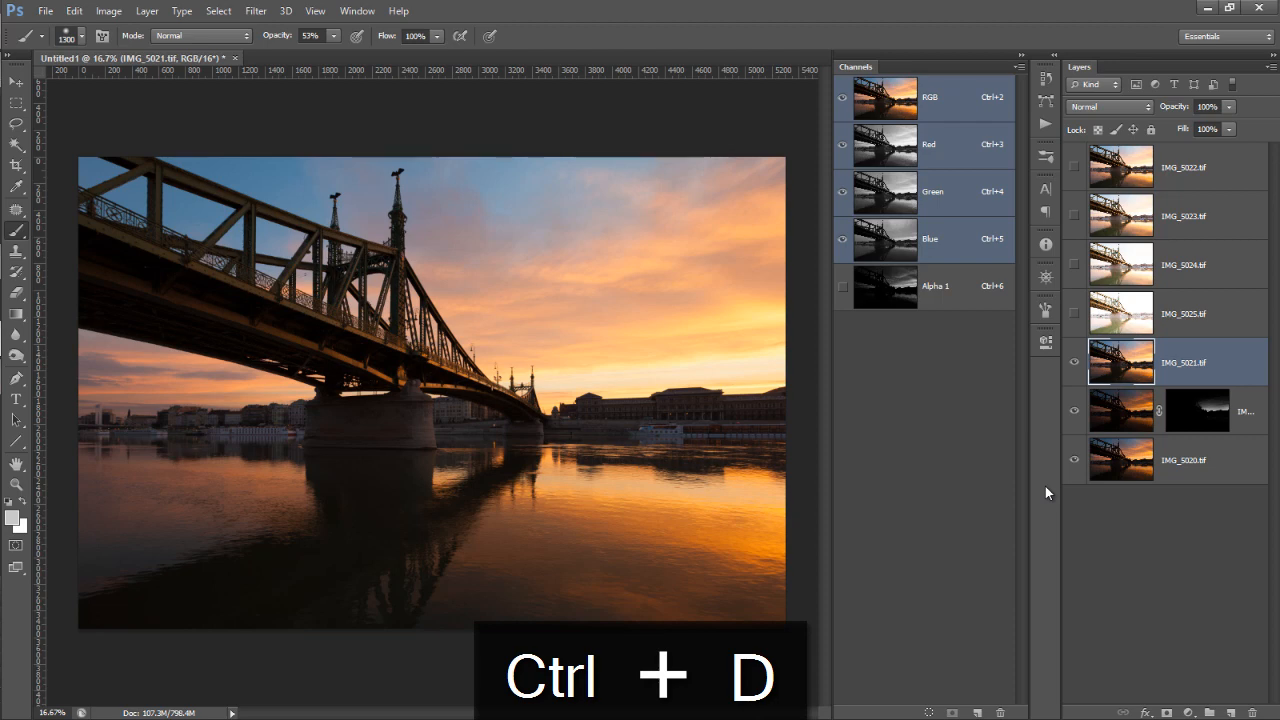
alt+click(1166, 712)
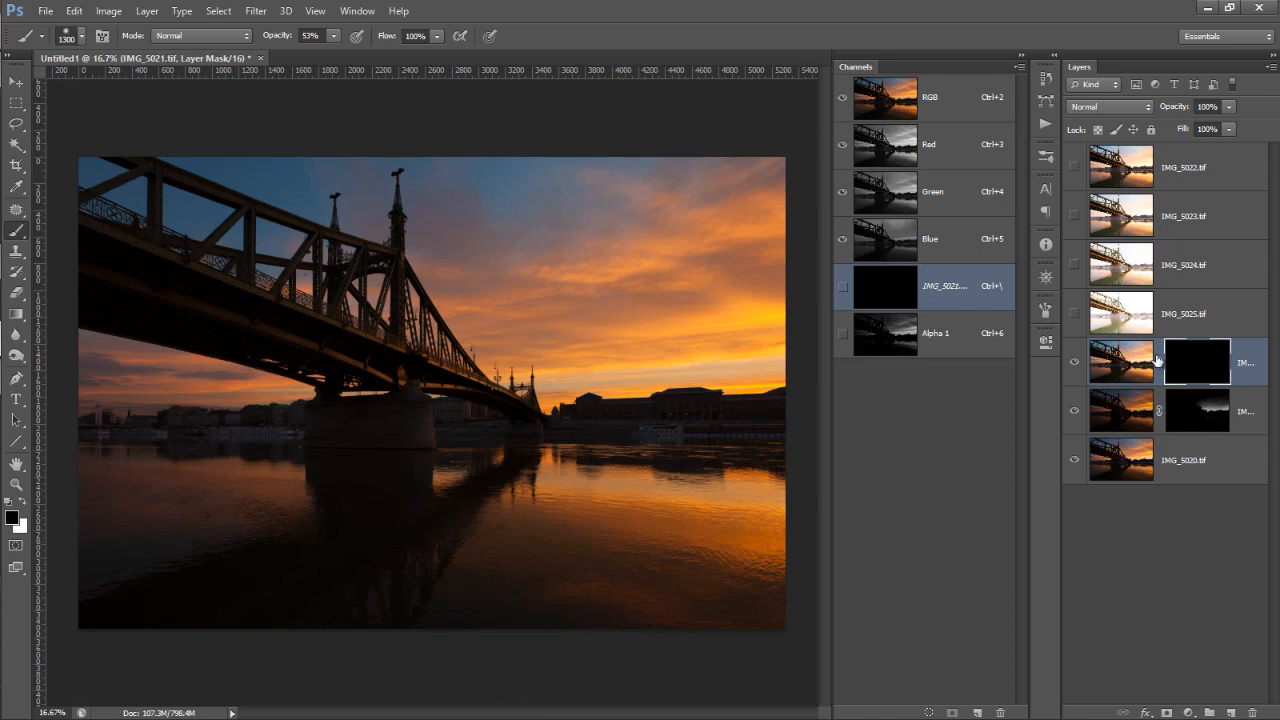
click(1103, 365)
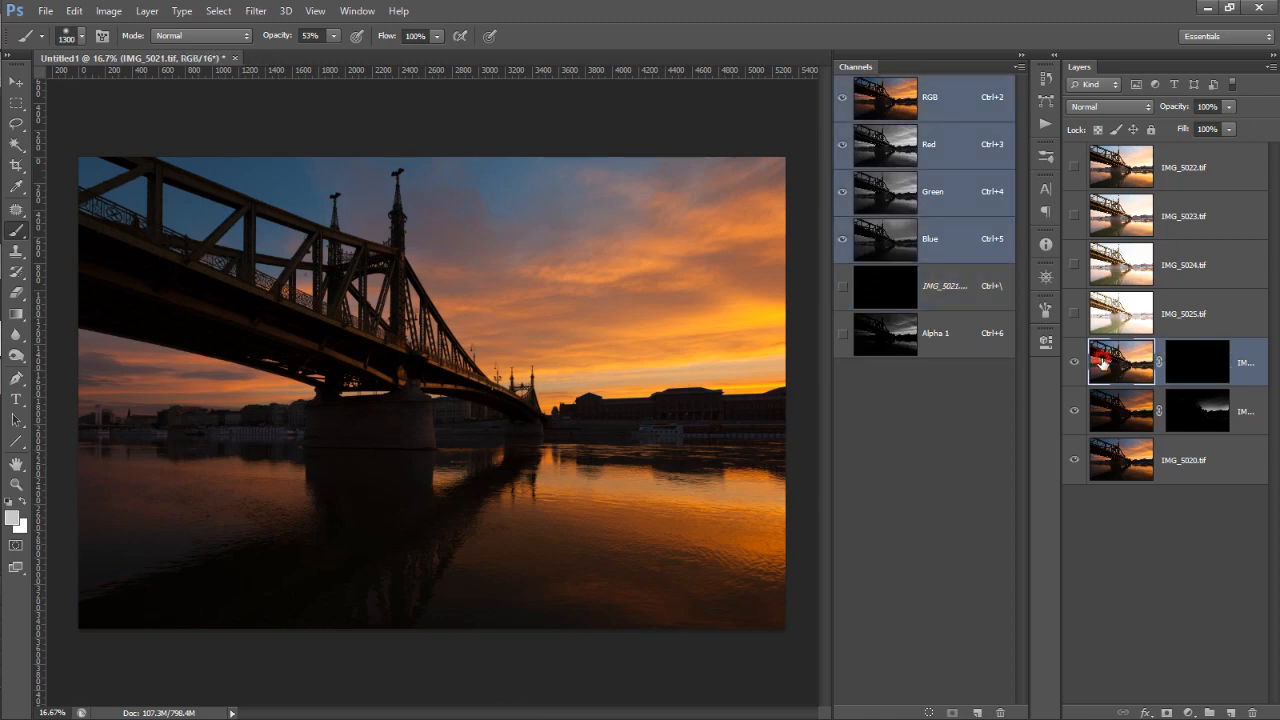
Step: Save the RGB composite's luminosity as a new alpha channel, clear the selection and invert that channel
key(x)
ctrl+click(886, 103)
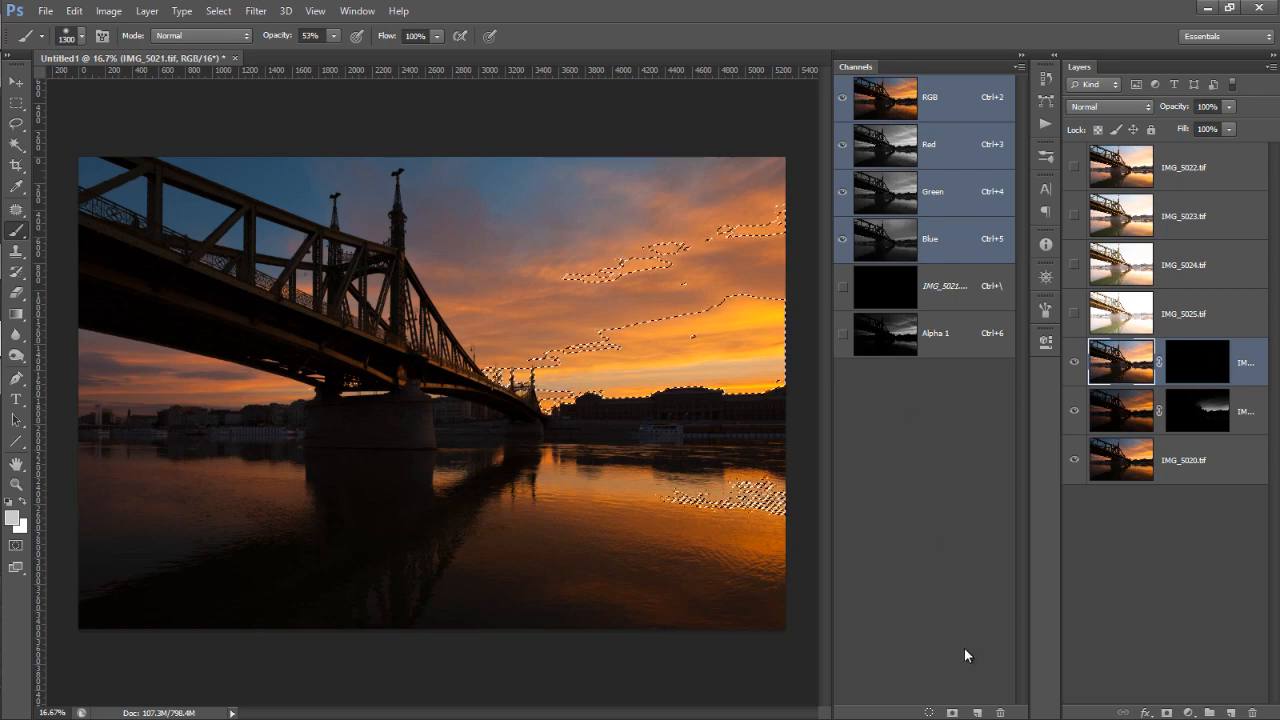
click(953, 712)
click(884, 378)
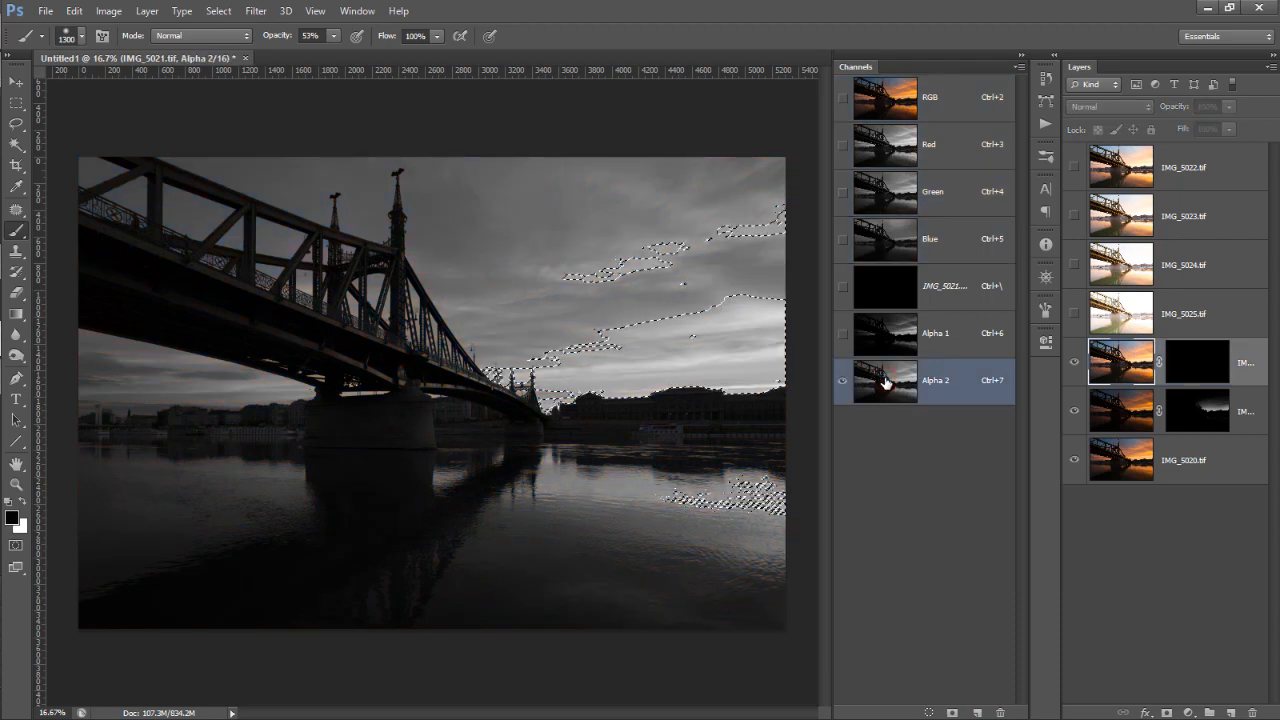
key(ctrl+d)
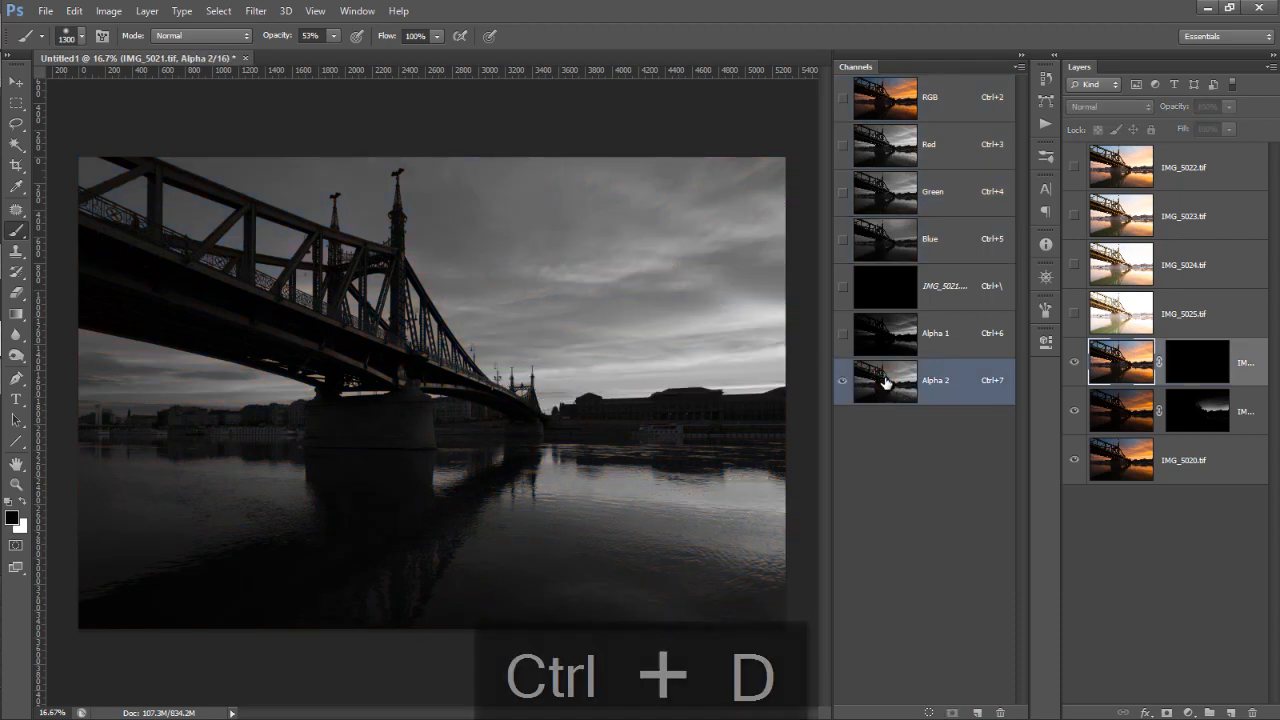
key(ctrl+i)
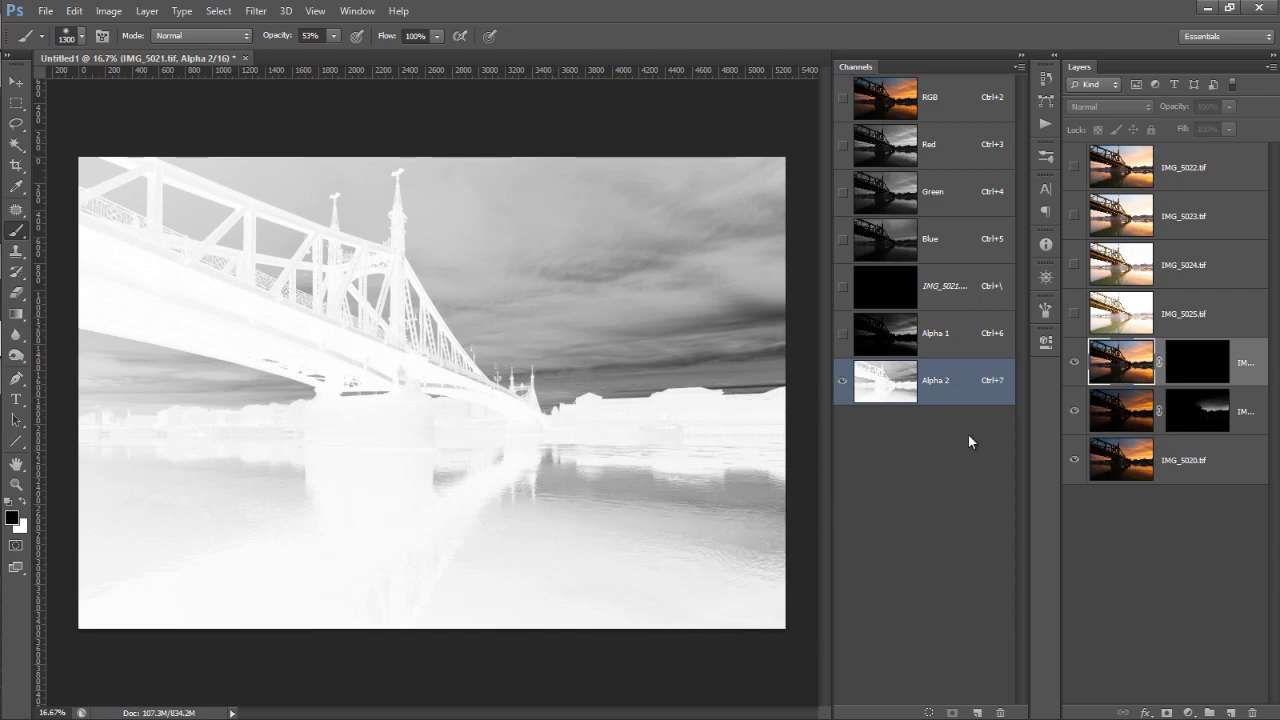
Step: Load Alpha 2 as a selection over the colour image and repeatedly intersect it with that channel to narrow it to the darkest areas
ctrl+click(884, 385)
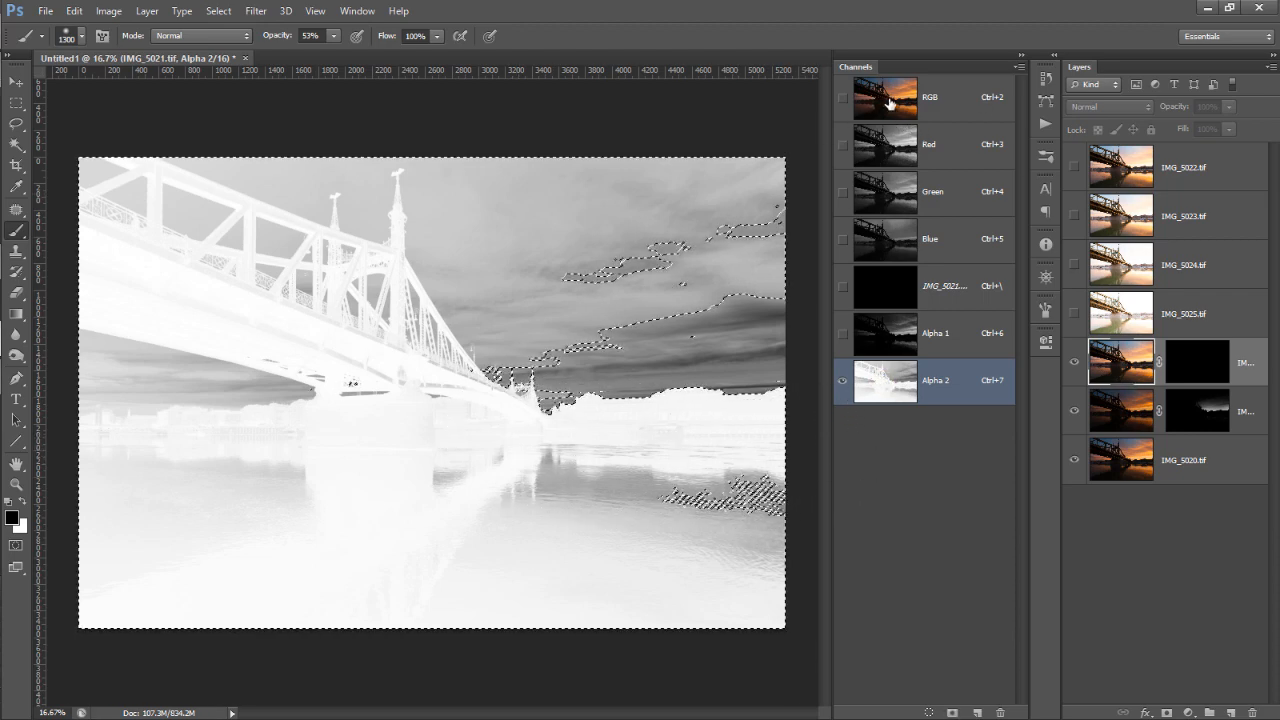
key(ctrl+2)
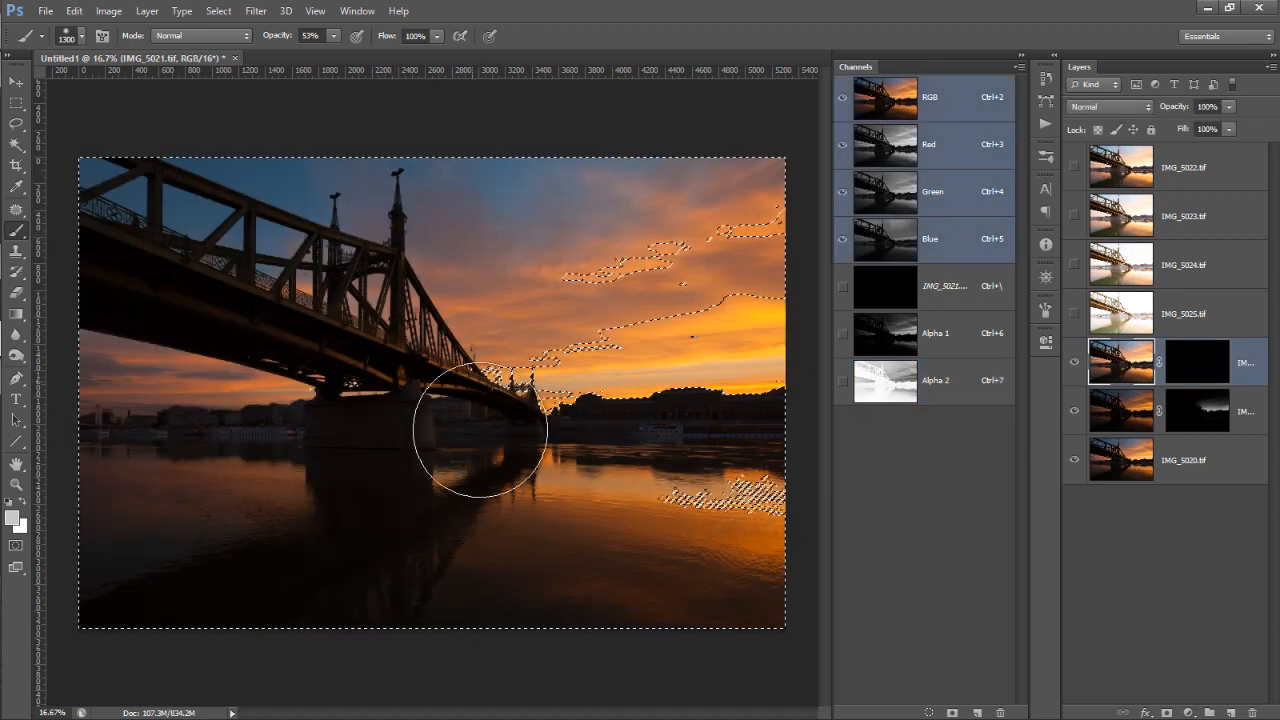
ctrl+click(895, 392)
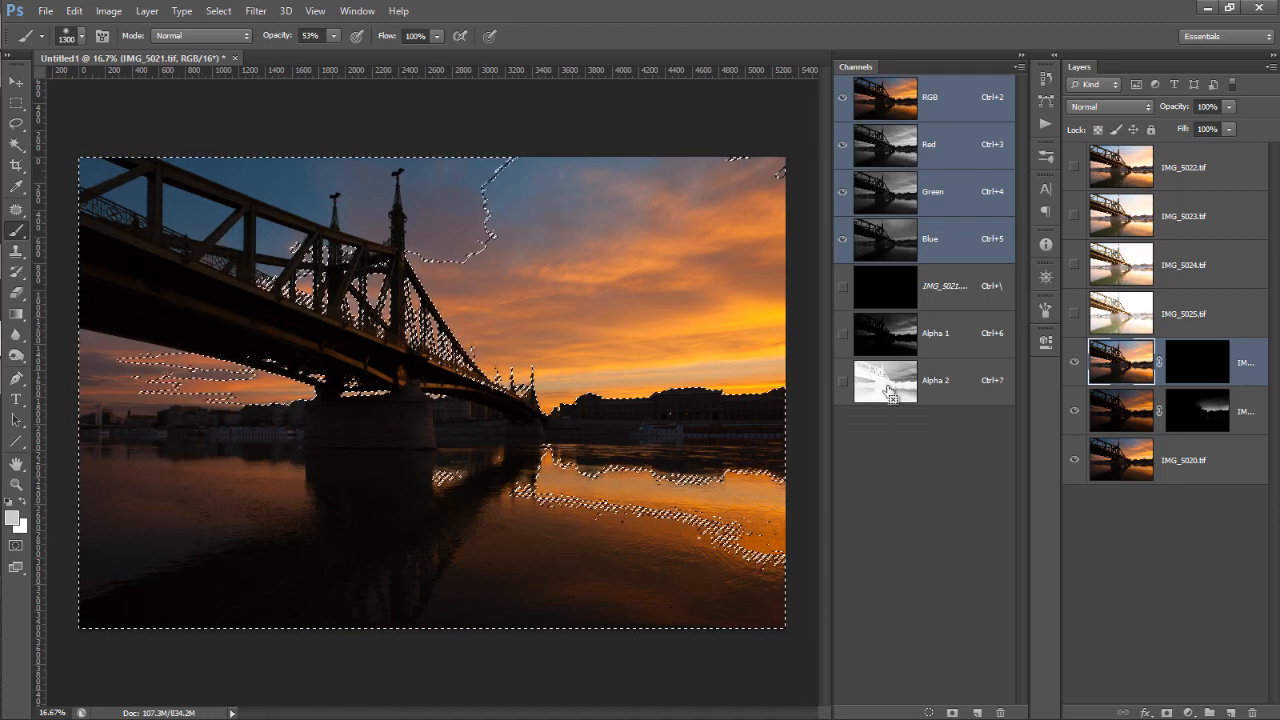
ctrl+click(889, 392)
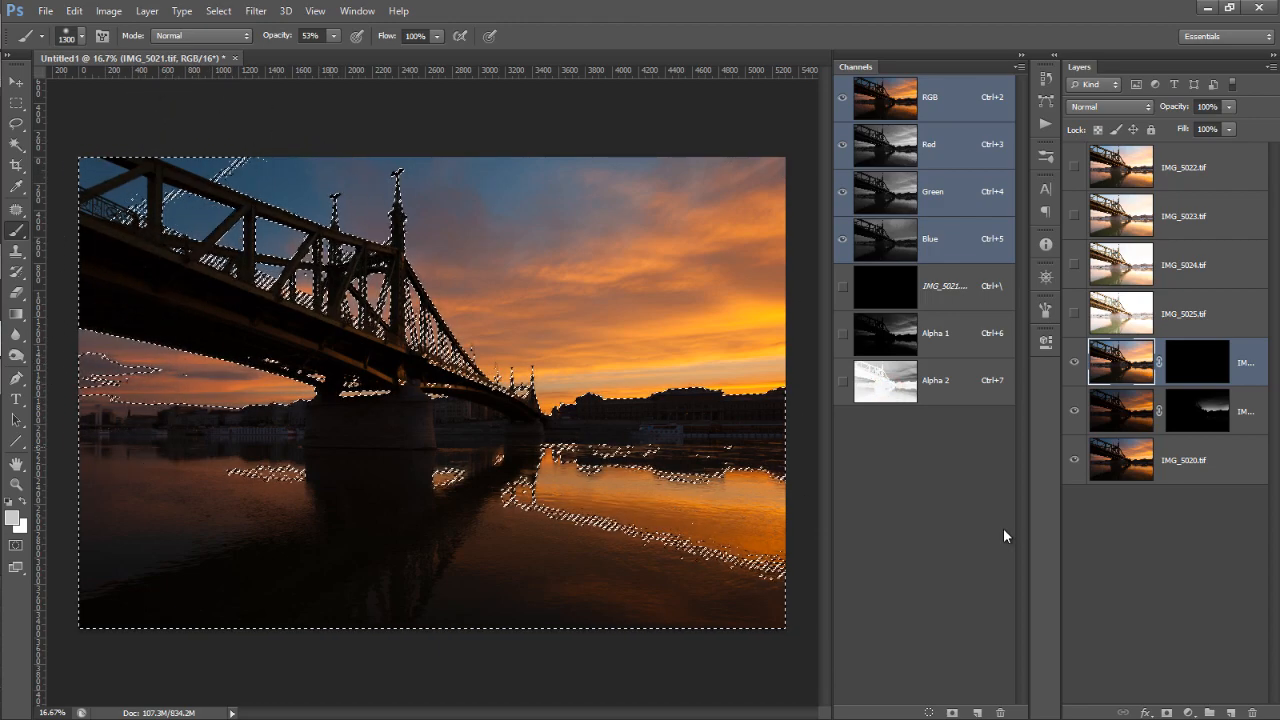
ctrl+click(884, 392)
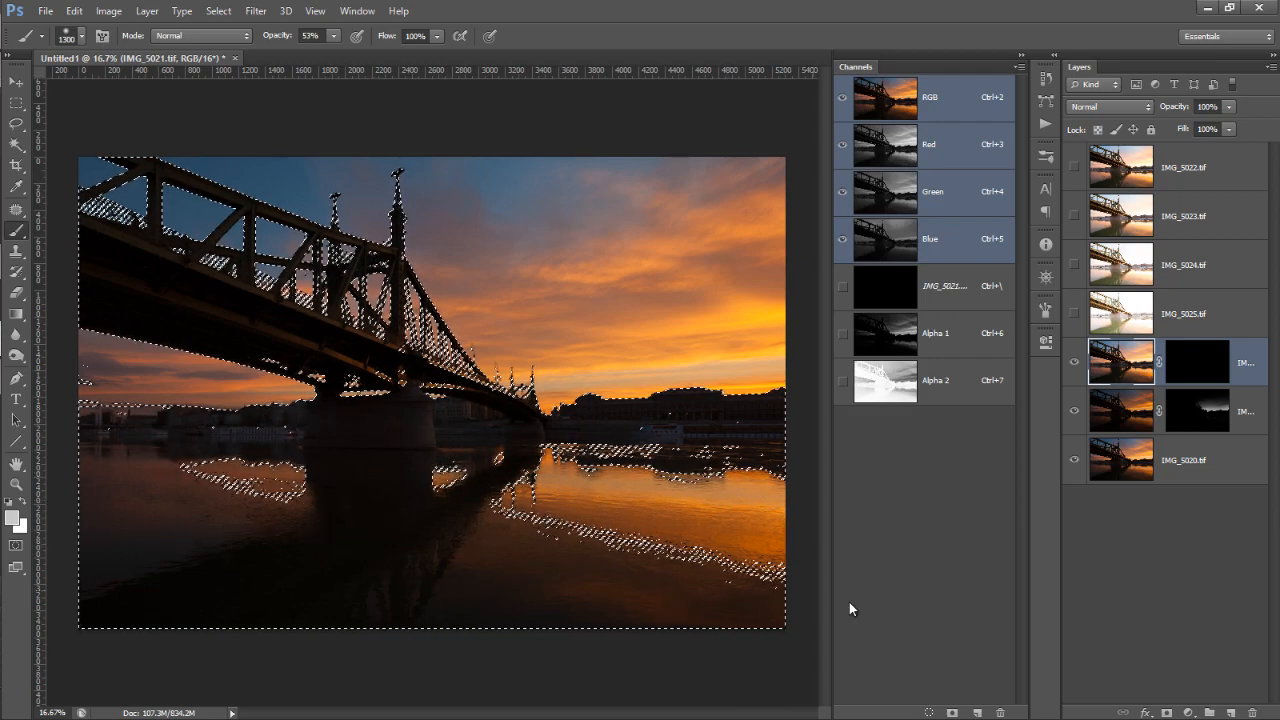
ctrl+click(884, 390)
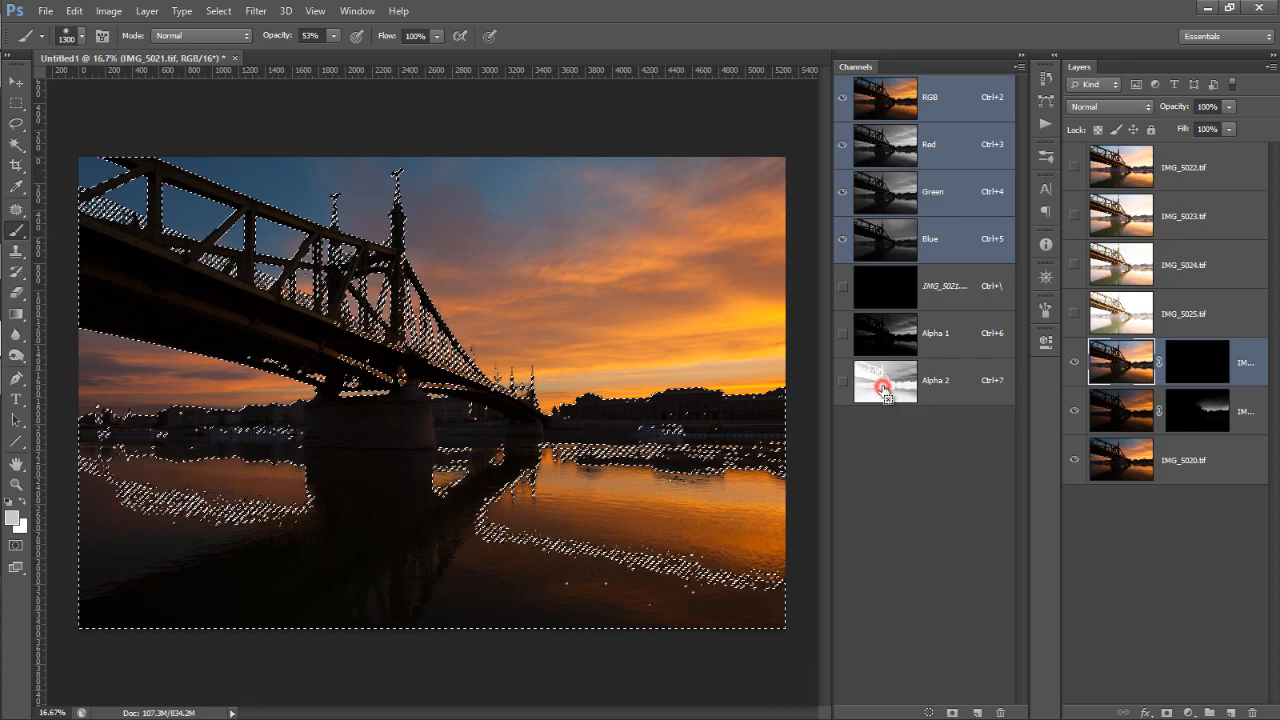
ctrl+alt+shift+click(883, 389)
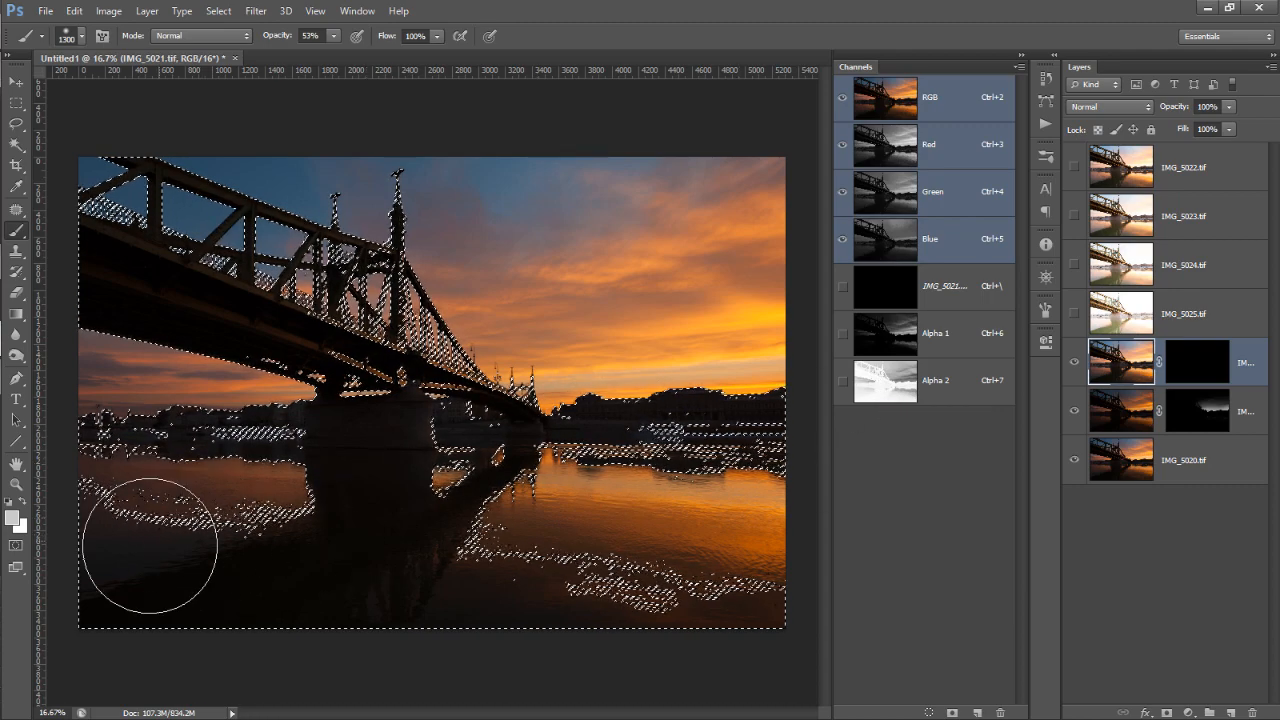
ctrl+click(885, 385)
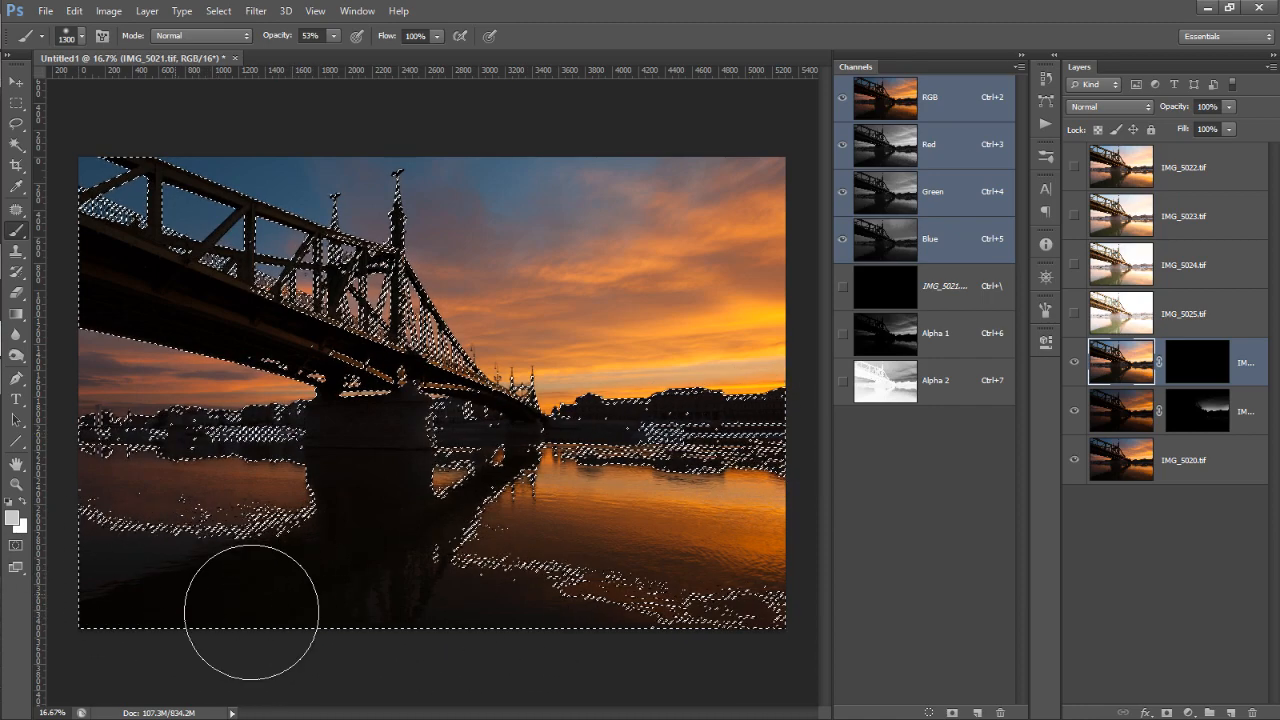
Step: Save the narrowed shadow selection as a new alpha channel and view that channel with the selection outline hidden
click(952, 712)
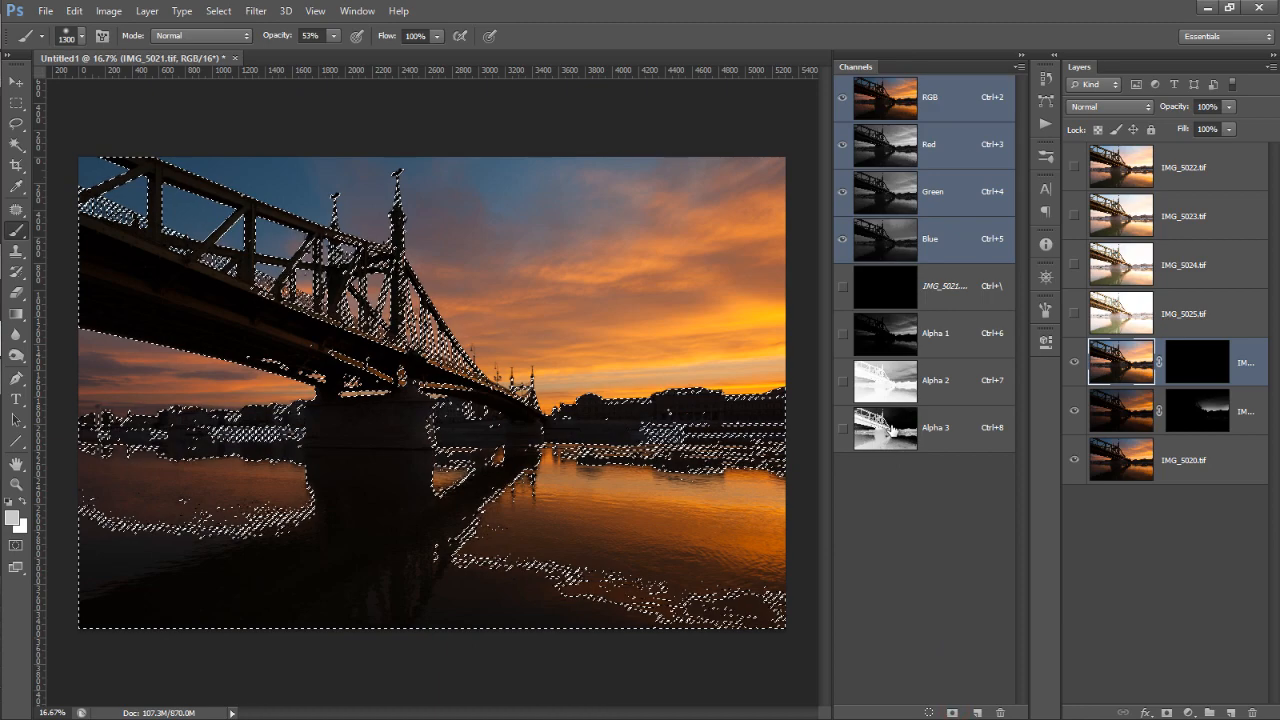
click(895, 440)
key(ctrl+h)
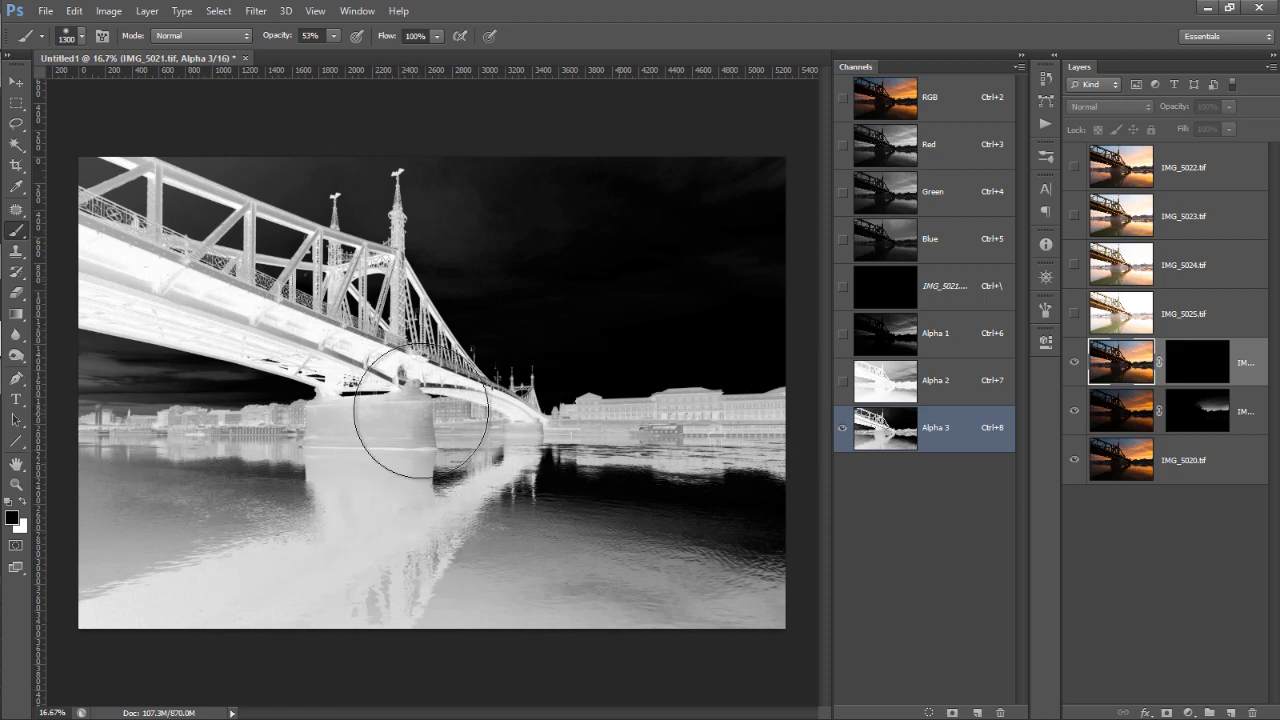
Step: Load Alpha 3 as a selection, target the IMG_5021.tif layer mask and hide the selection outline
ctrl+click(884, 430)
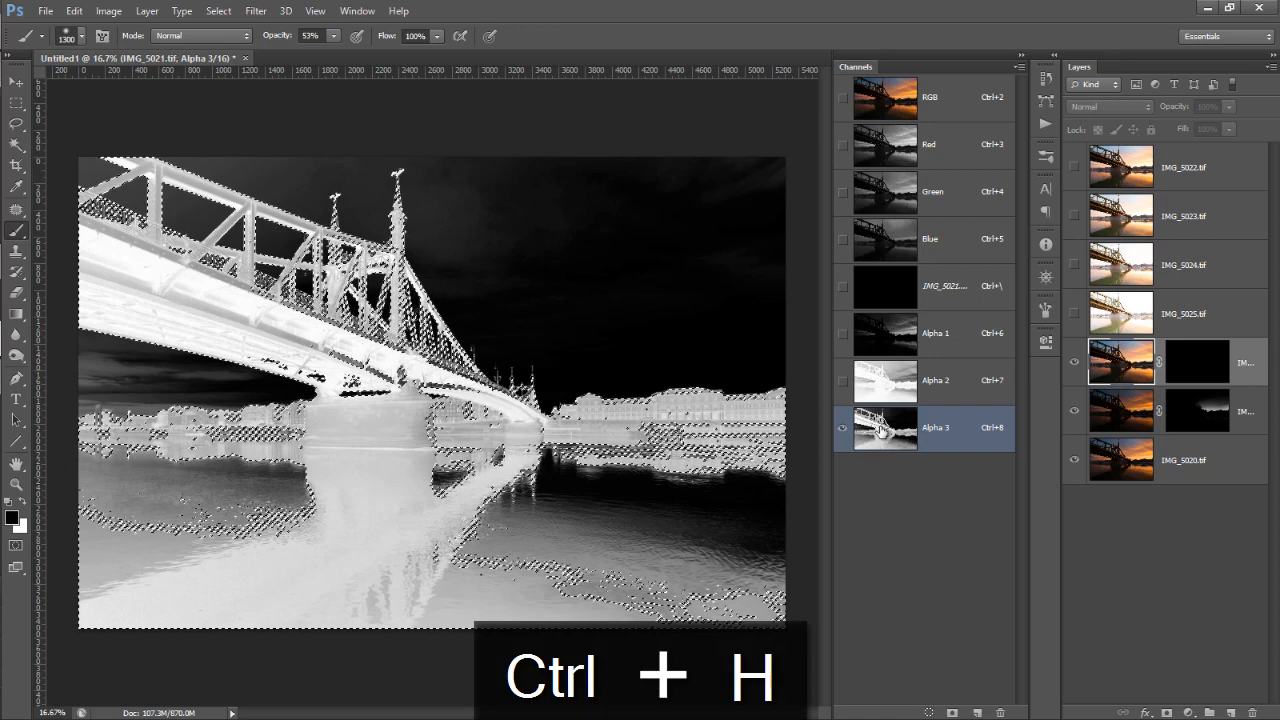
click(1191, 366)
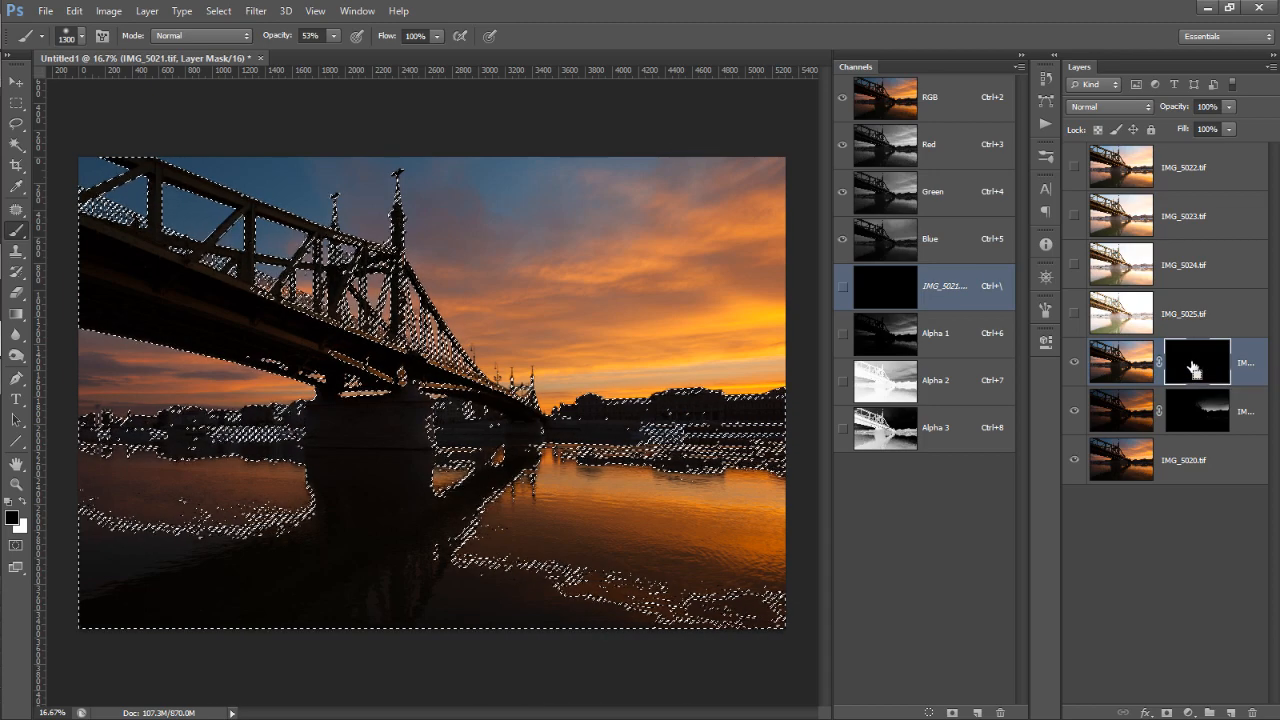
key(ctrl+h)
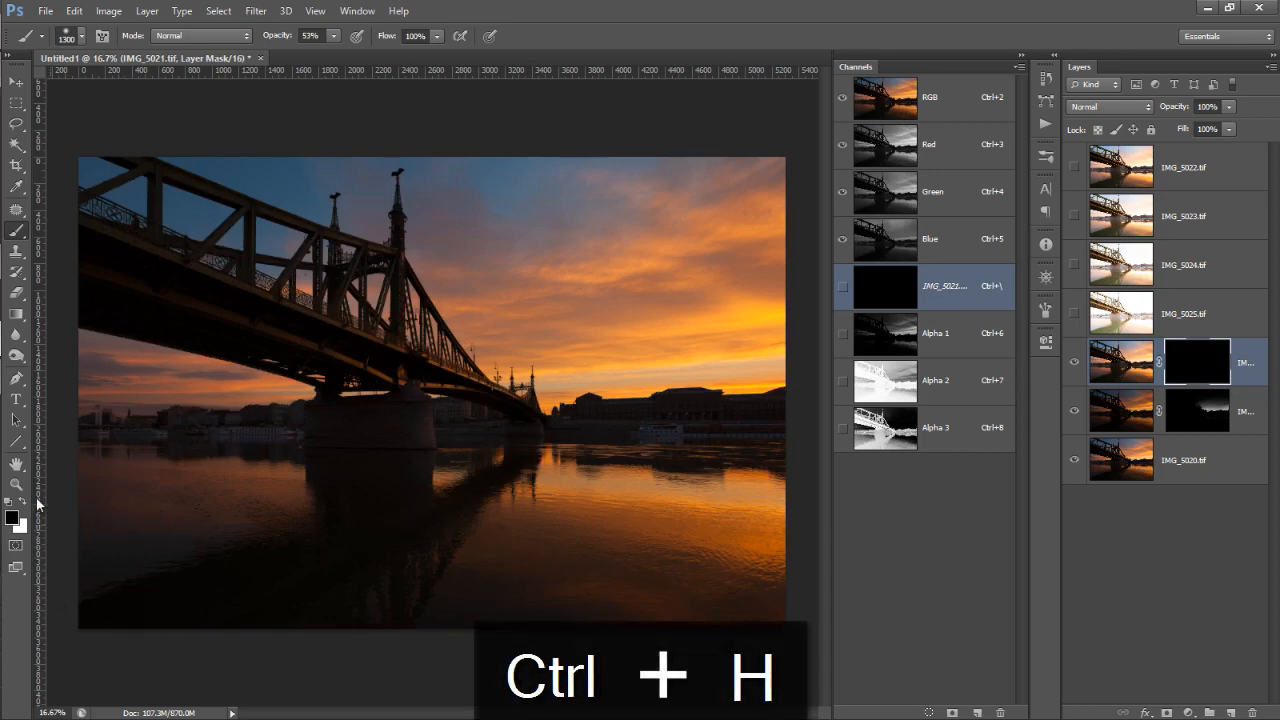
Step: Set the brush opacity to 100% and paint white on the IMG_5021.tif mask over the bridge, the far bank and the water
click(28, 504)
drag(277, 37, 308, 37)
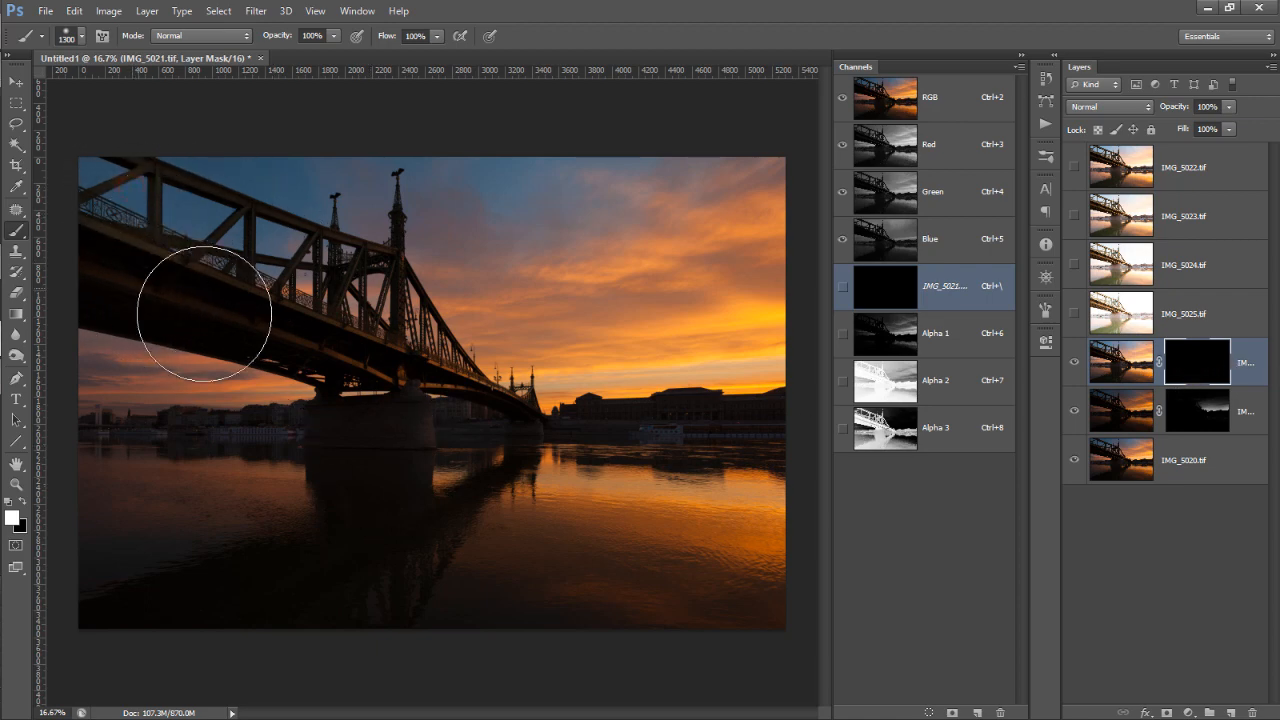
mouse_move(204, 313)
mouse_down()
mouse_move(369, 351)
mouse_move(396, 222)
mouse_move(379, 287)
mouse_move(229, 193)
mouse_move(241, 242)
mouse_move(481, 421)
mouse_move(407, 404)
mouse_move(161, 413)
mouse_move(775, 430)
mouse_move(400, 426)
mouse_move(268, 593)
mouse_up()
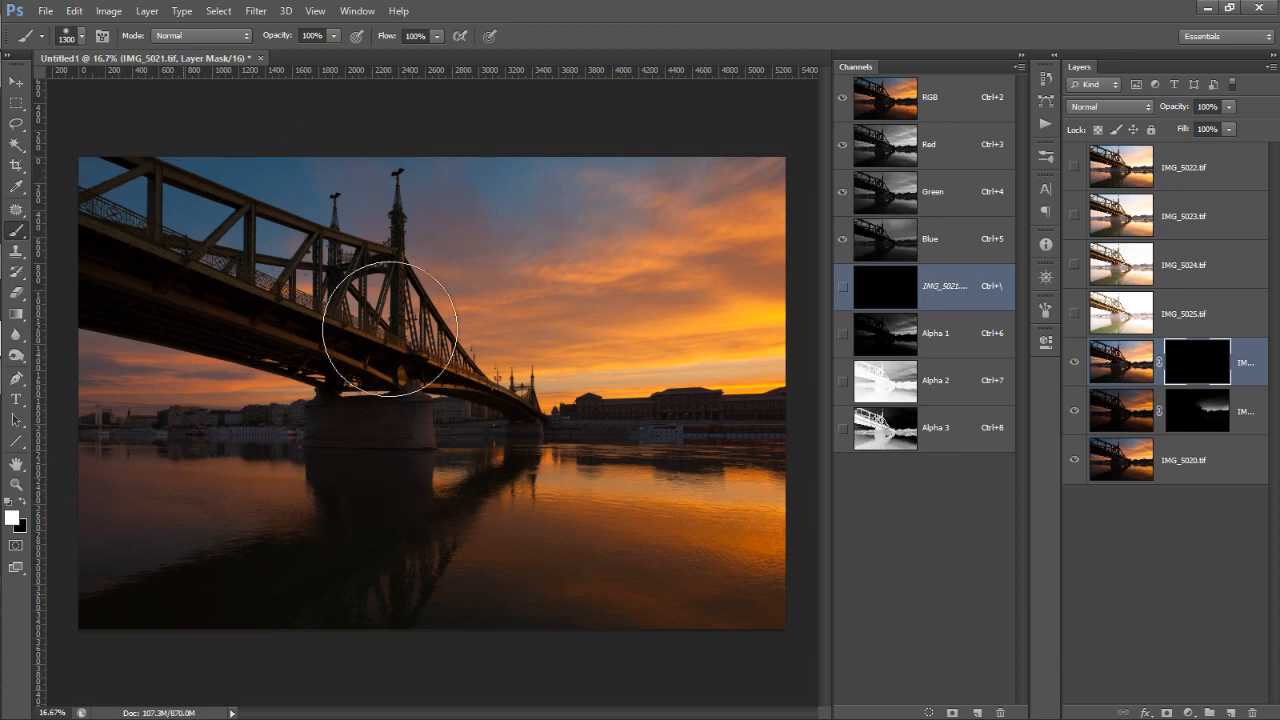
mouse_move(390, 329)
mouse_down()
mouse_move(414, 429)
mouse_move(809, 425)
mouse_move(786, 580)
mouse_up()
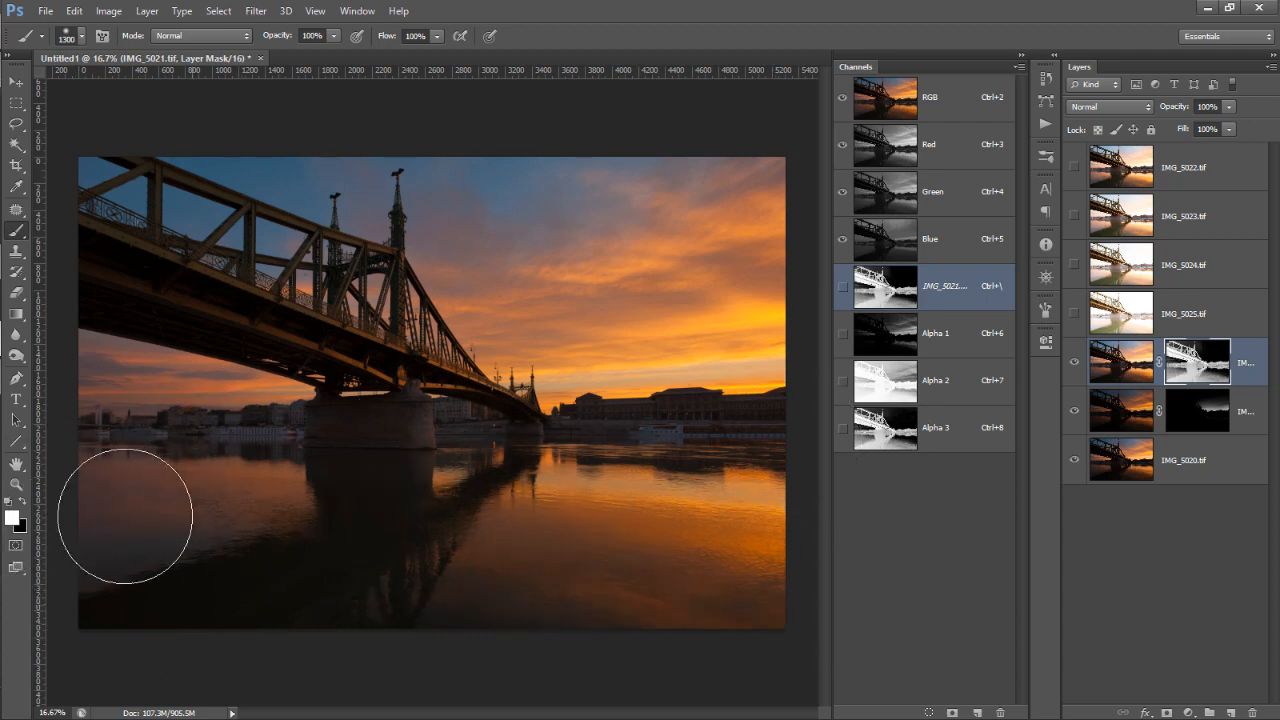
mouse_move(125, 515)
mouse_down()
mouse_move(371, 651)
mouse_move(986, 586)
mouse_move(987, 598)
mouse_up()
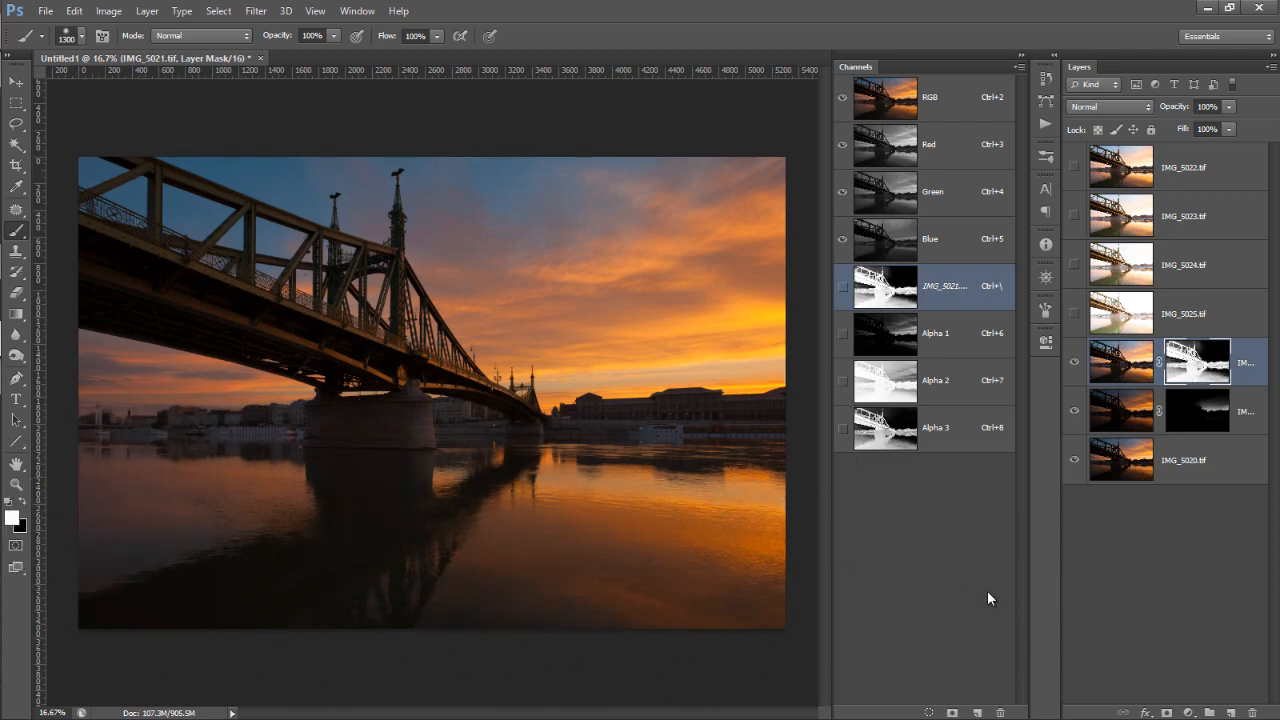
Step: Compare the image with and without the IMG_5021.tif layer by switching its visibility off and on twice
click(1075, 364)
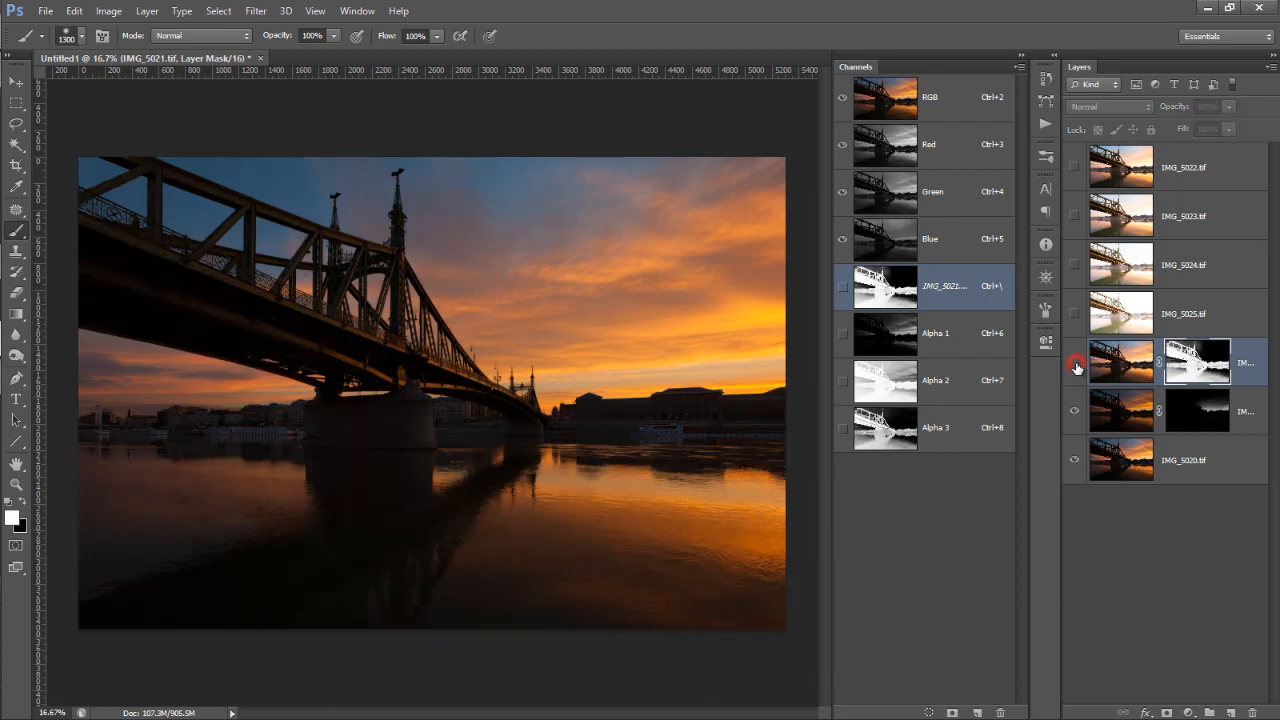
click(1075, 366)
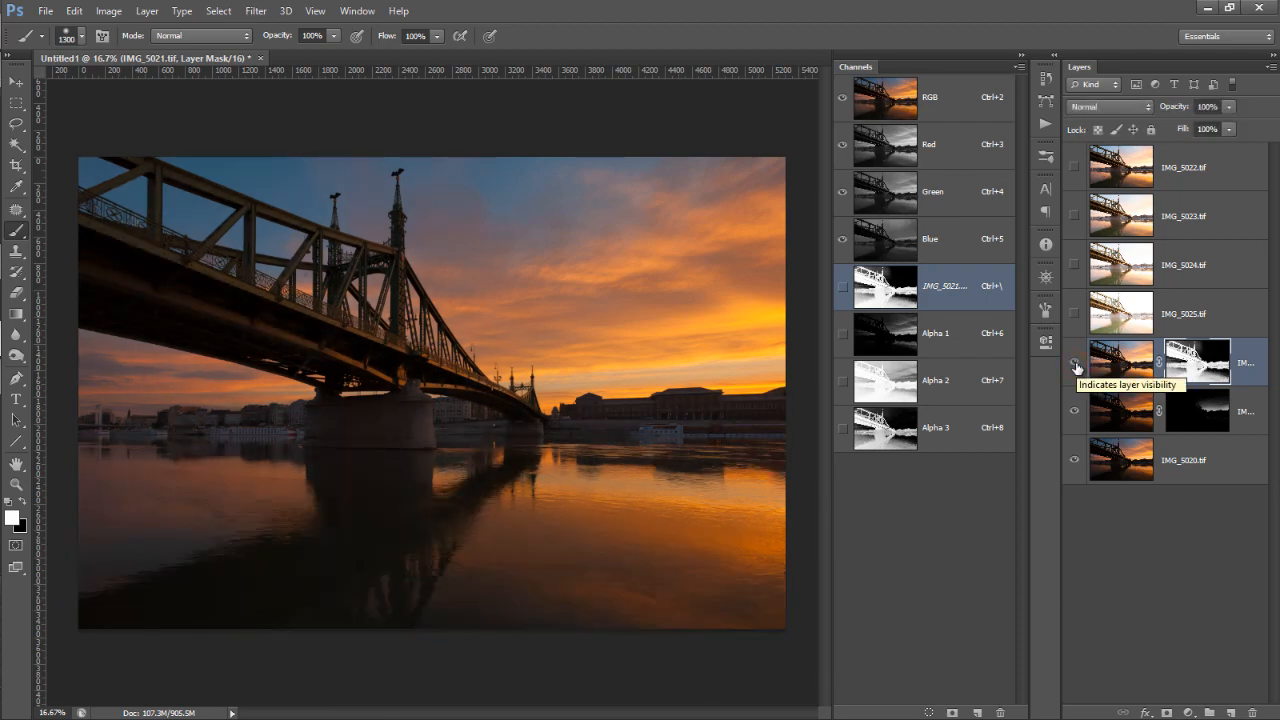
click(1075, 365)
click(1075, 365)
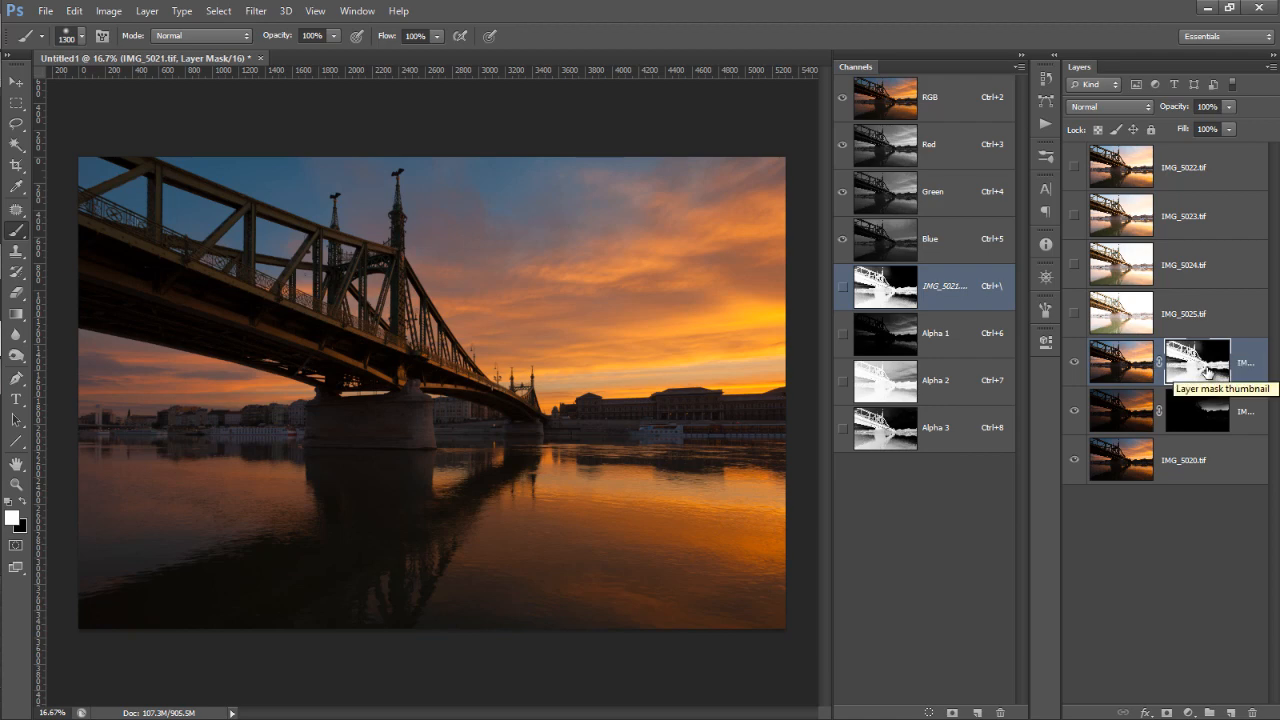
Step: Display the IMG_5021.tif mask alone, clear the selection and burn its sky areas darker with the Burn tool, range Shadows, exposure 100%
alt+click(1208, 370)
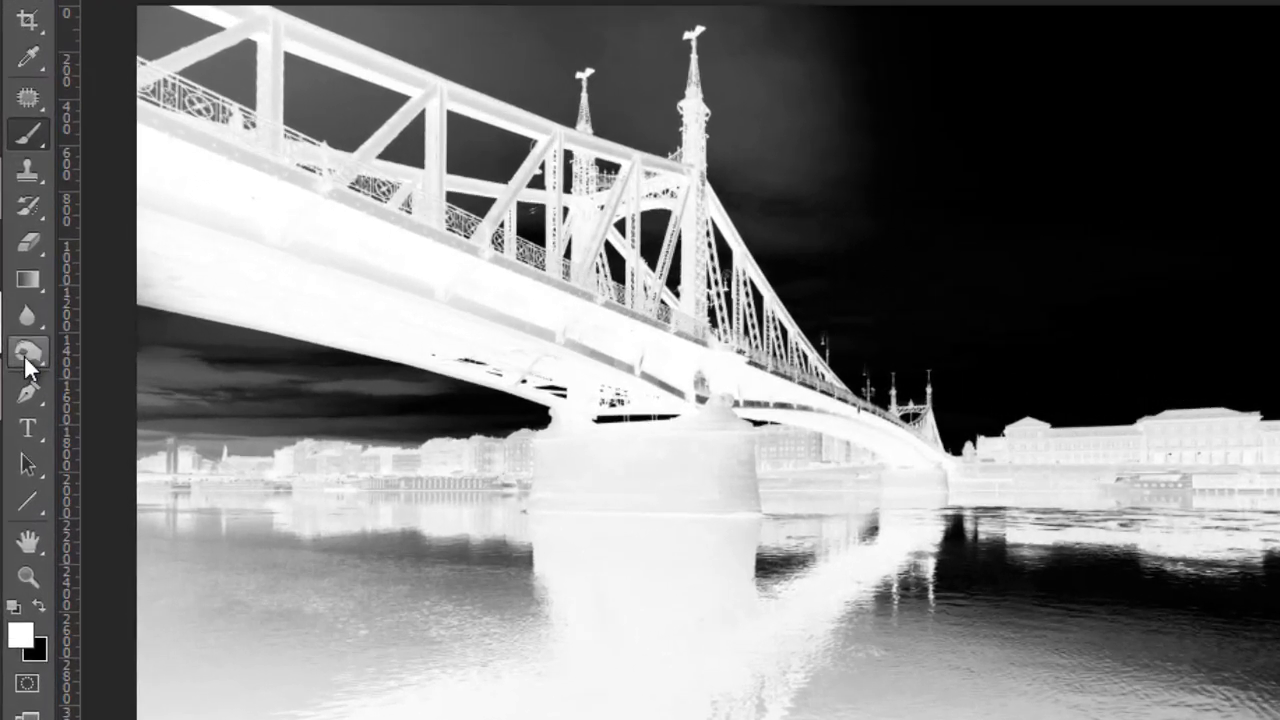
click(40, 353)
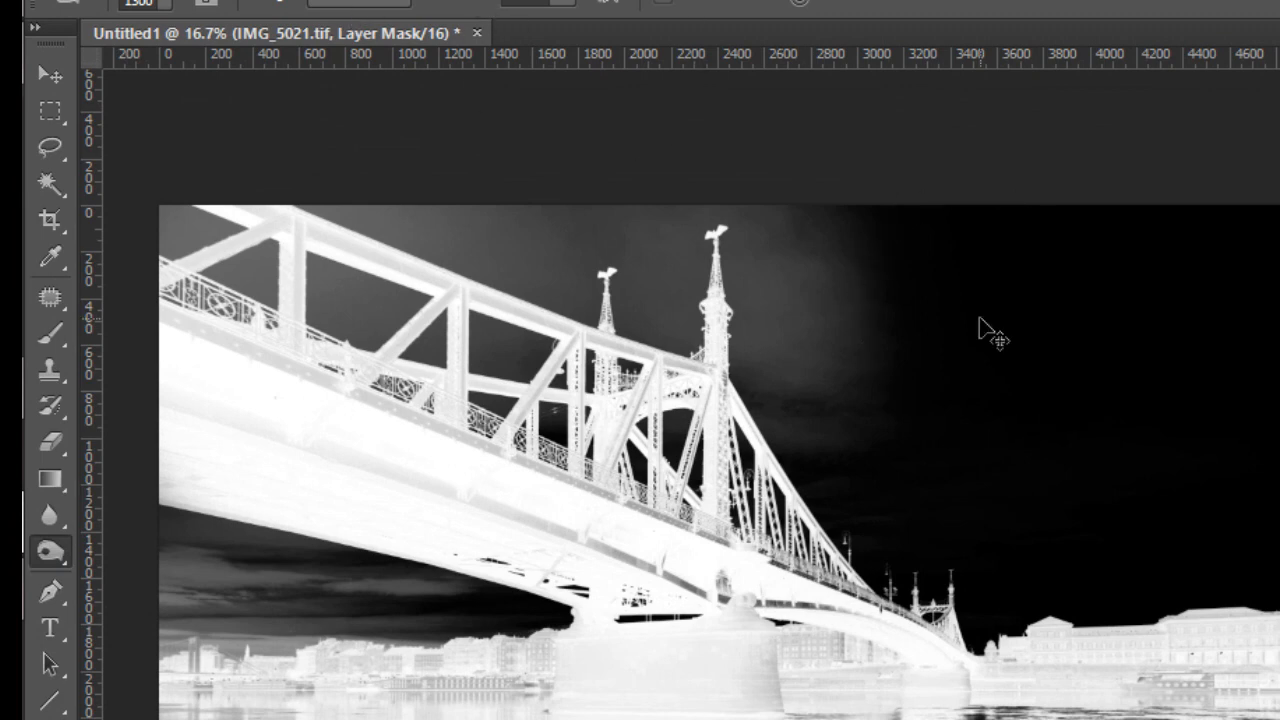
key(ctrl+d)
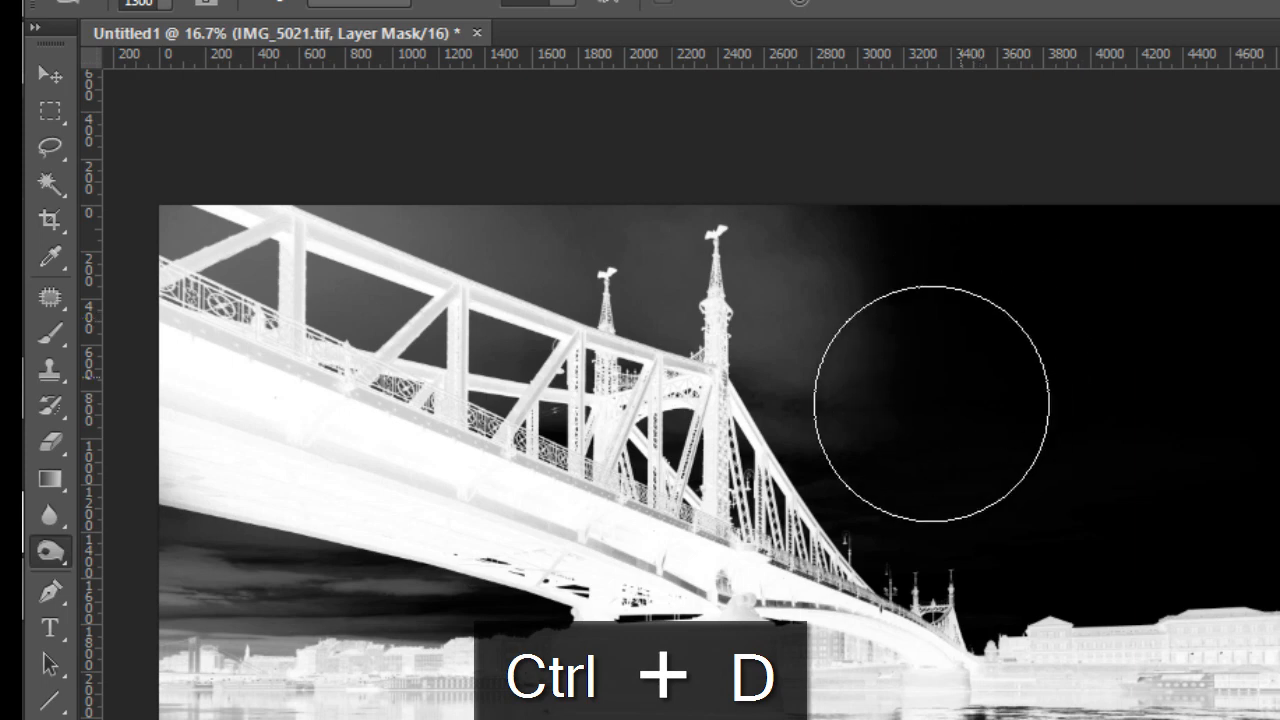
mouse_move(911, 417)
mouse_down()
mouse_move(877, 407)
mouse_move(795, 284)
mouse_move(288, 153)
mouse_move(232, 165)
mouse_move(215, 221)
mouse_move(275, 272)
mouse_move(519, 365)
mouse_move(677, 401)
mouse_move(252, 281)
mouse_move(126, 225)
mouse_move(588, 427)
mouse_move(843, 498)
mouse_move(890, 498)
mouse_move(316, 563)
mouse_move(96, 564)
mouse_move(296, 556)
mouse_move(177, 557)
mouse_up()
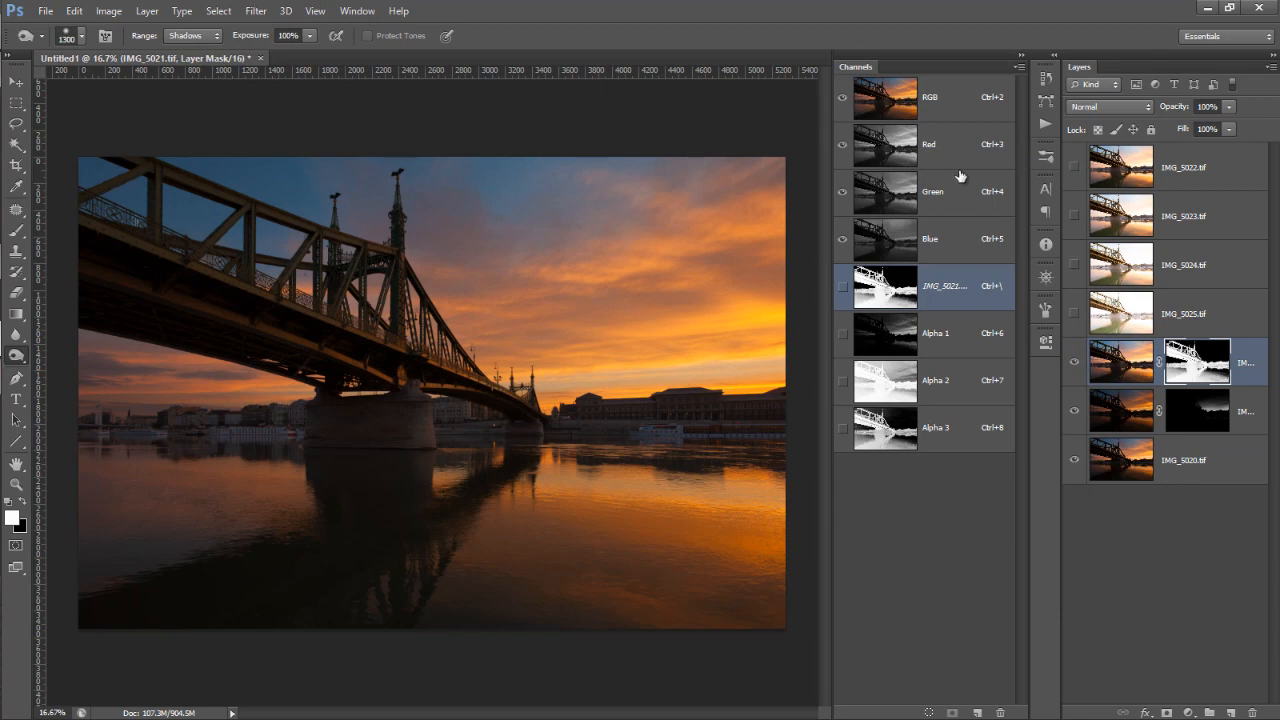
Step: Compare the image before and after the burn by stepping back and forward one state in the history
click(1046, 78)
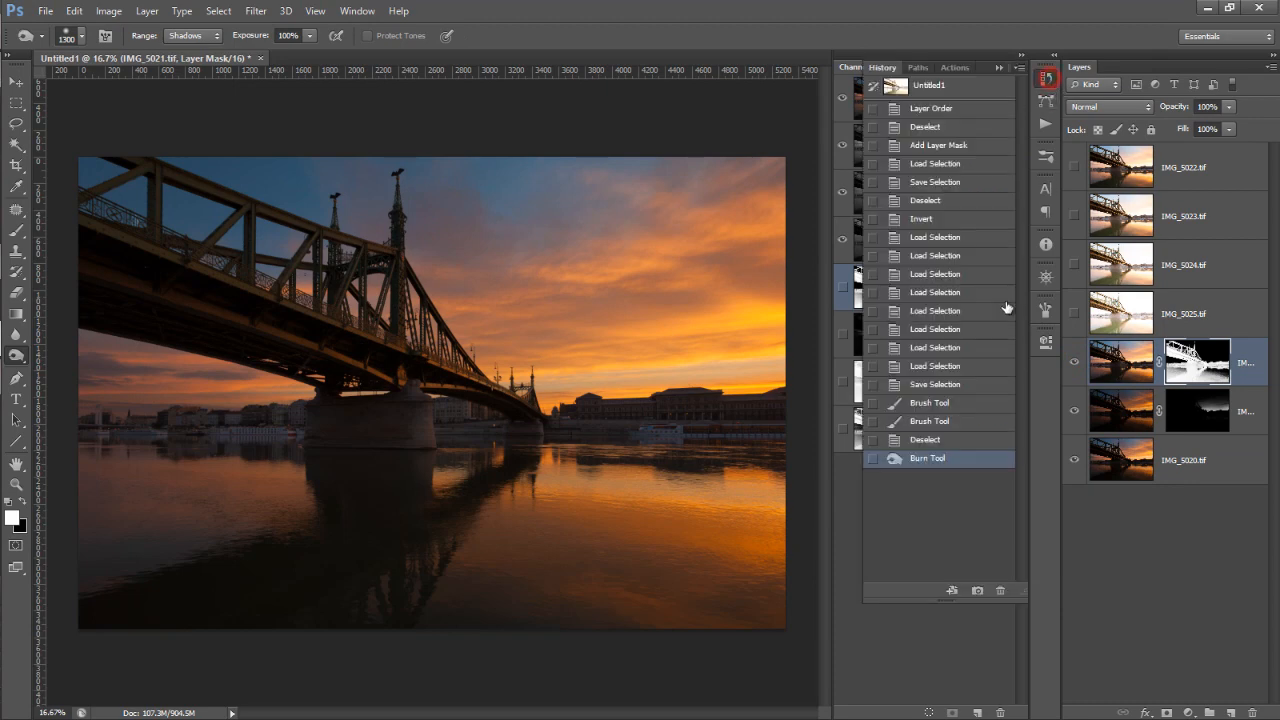
click(948, 442)
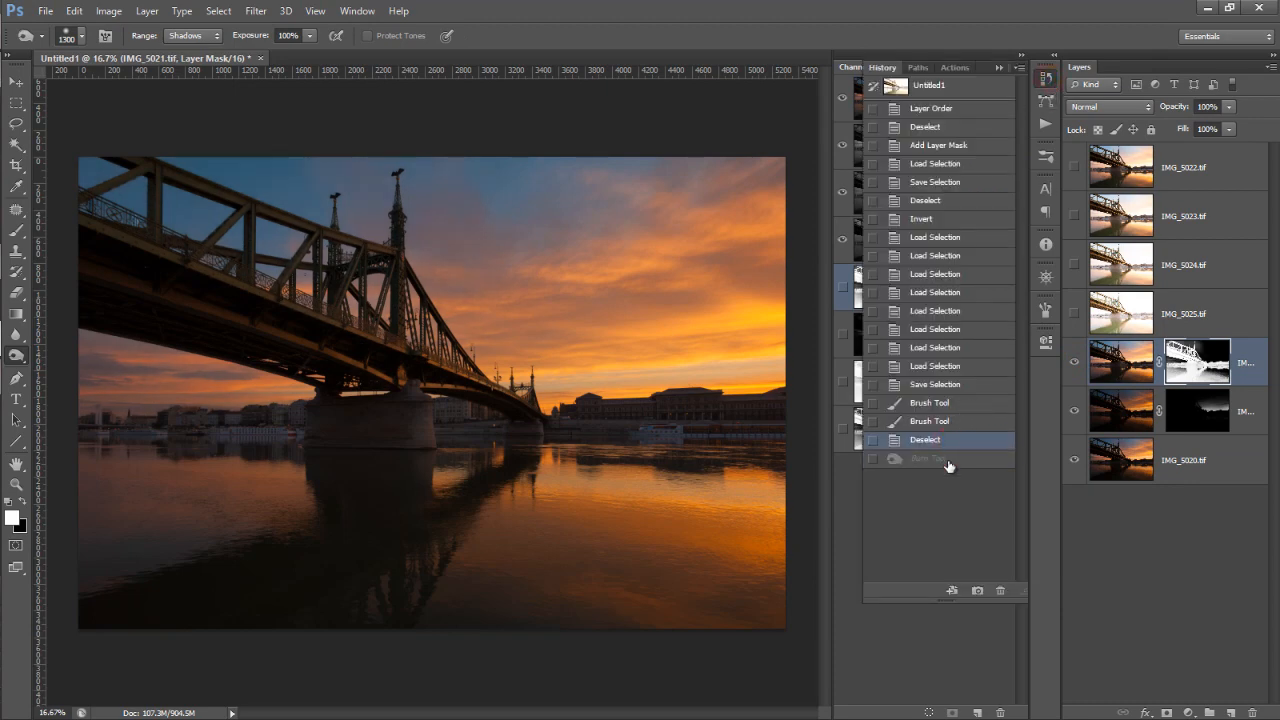
click(949, 462)
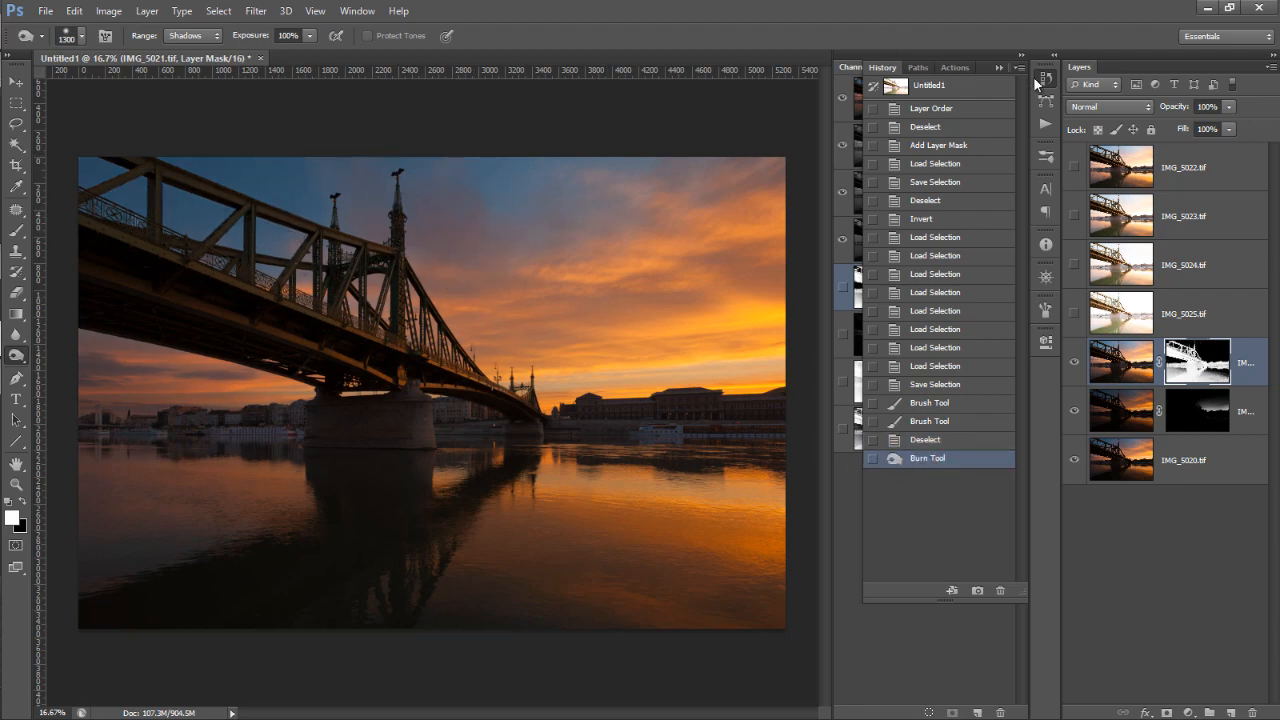
click(1044, 78)
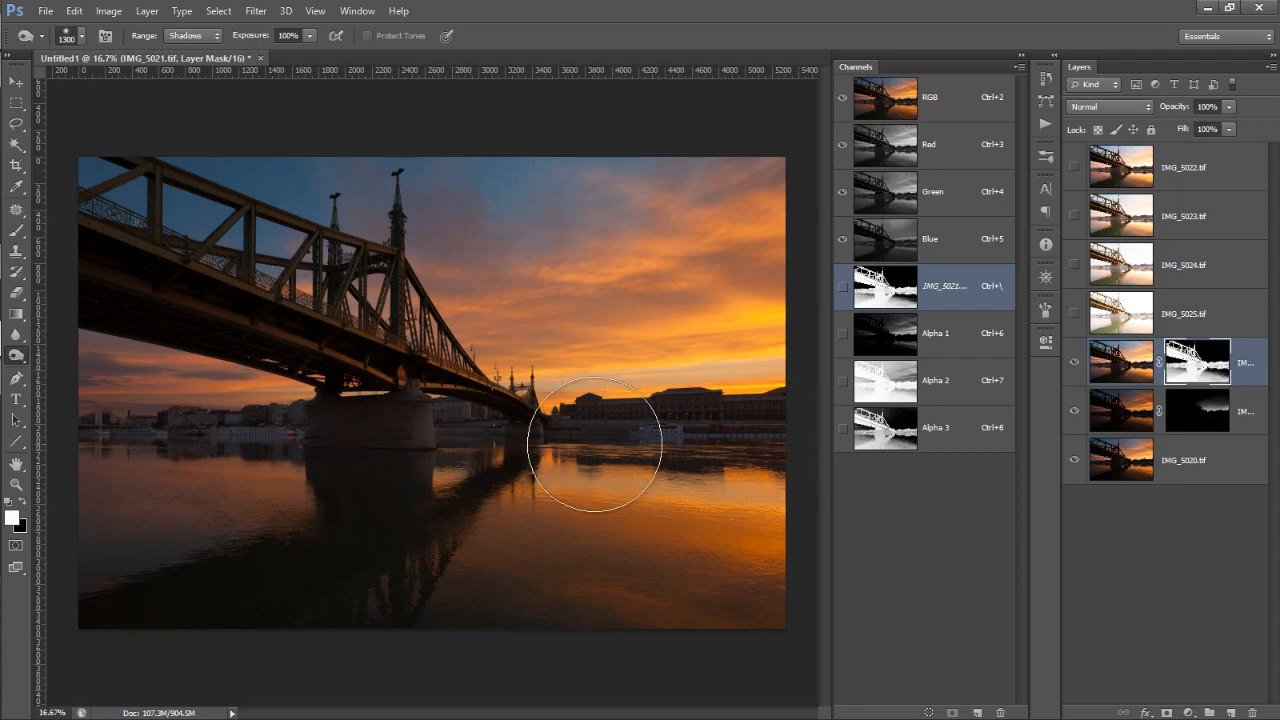
Step: Select the IMG_5021.tif layer and compare the blend without and with it by toggling its visibility
click(1179, 532)
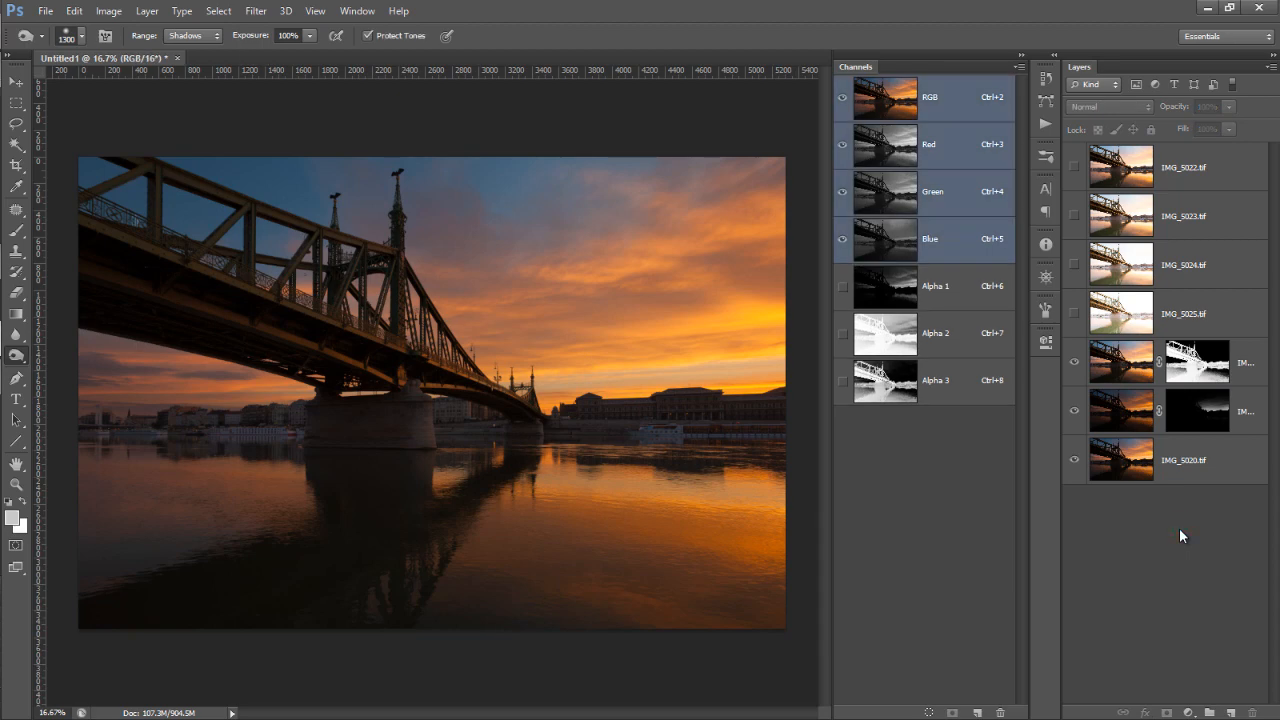
click(1145, 360)
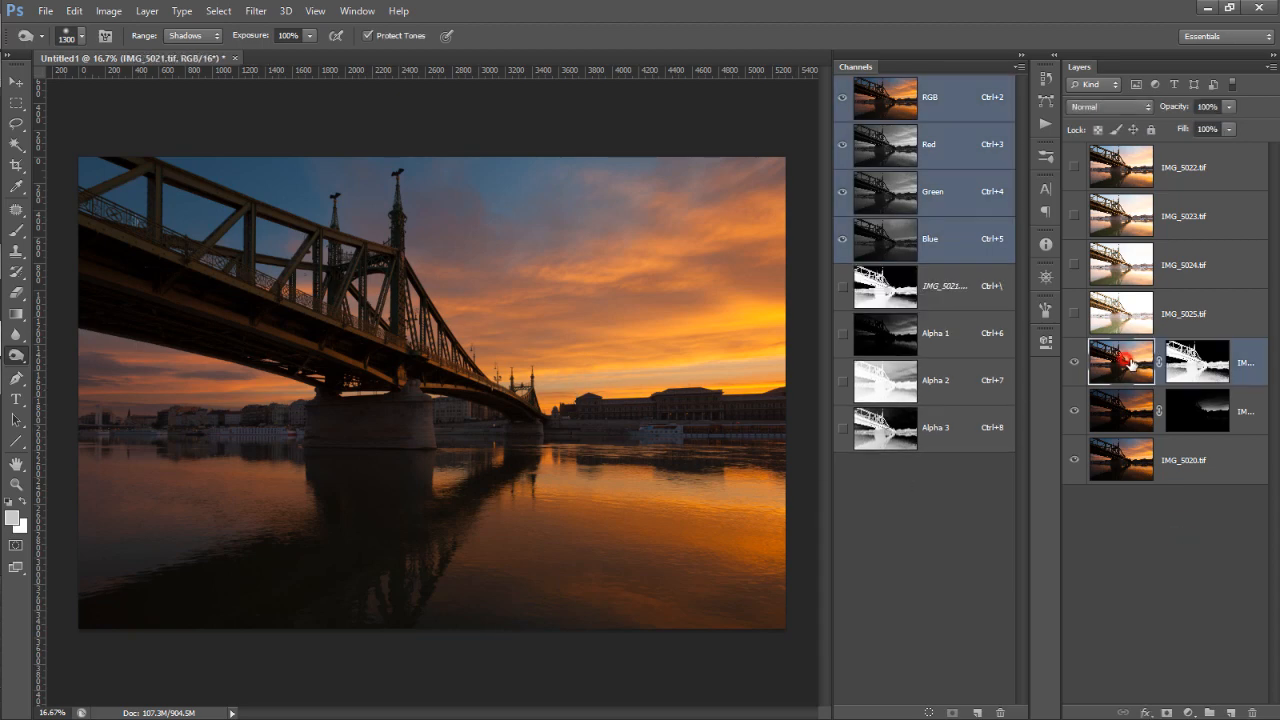
click(1074, 368)
click(1074, 368)
Step: Move IMG_5022.tif directly above IMG_5021.tif, make it visible, clear any selection and add a black layer mask to it
click(1117, 167)
drag(1134, 170, 1131, 338)
click(1073, 314)
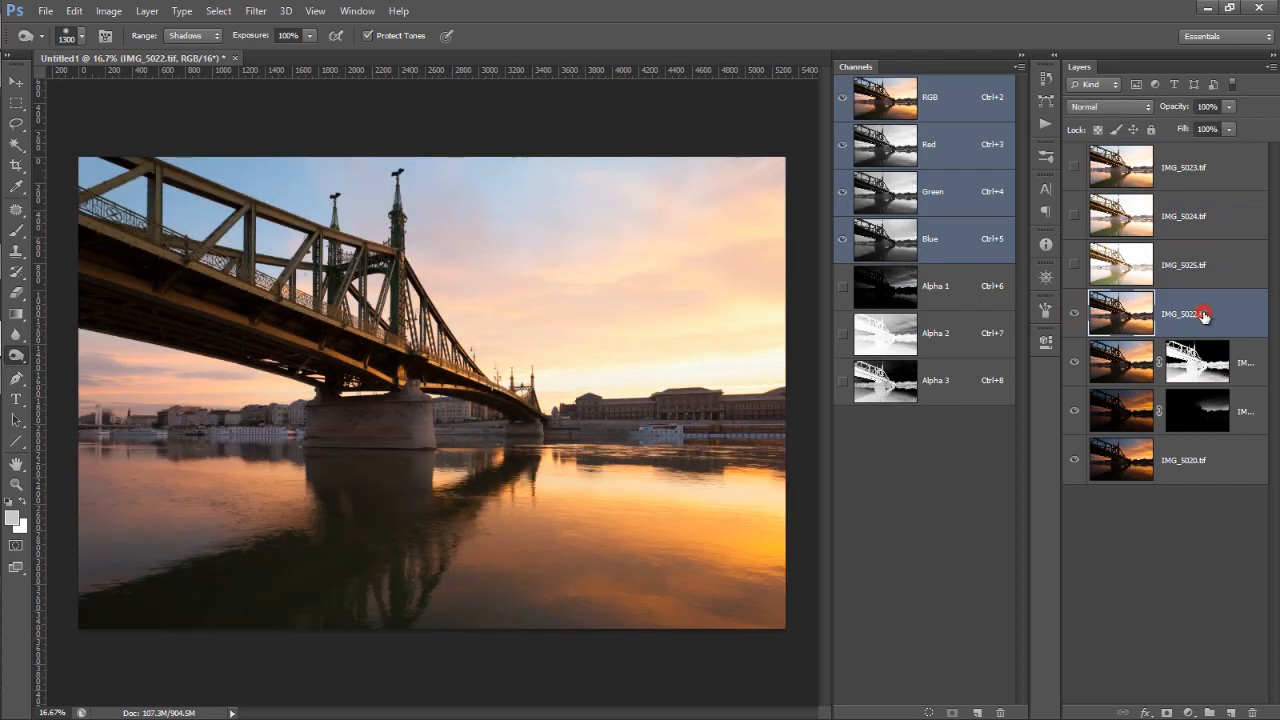
key(ctrl+d)
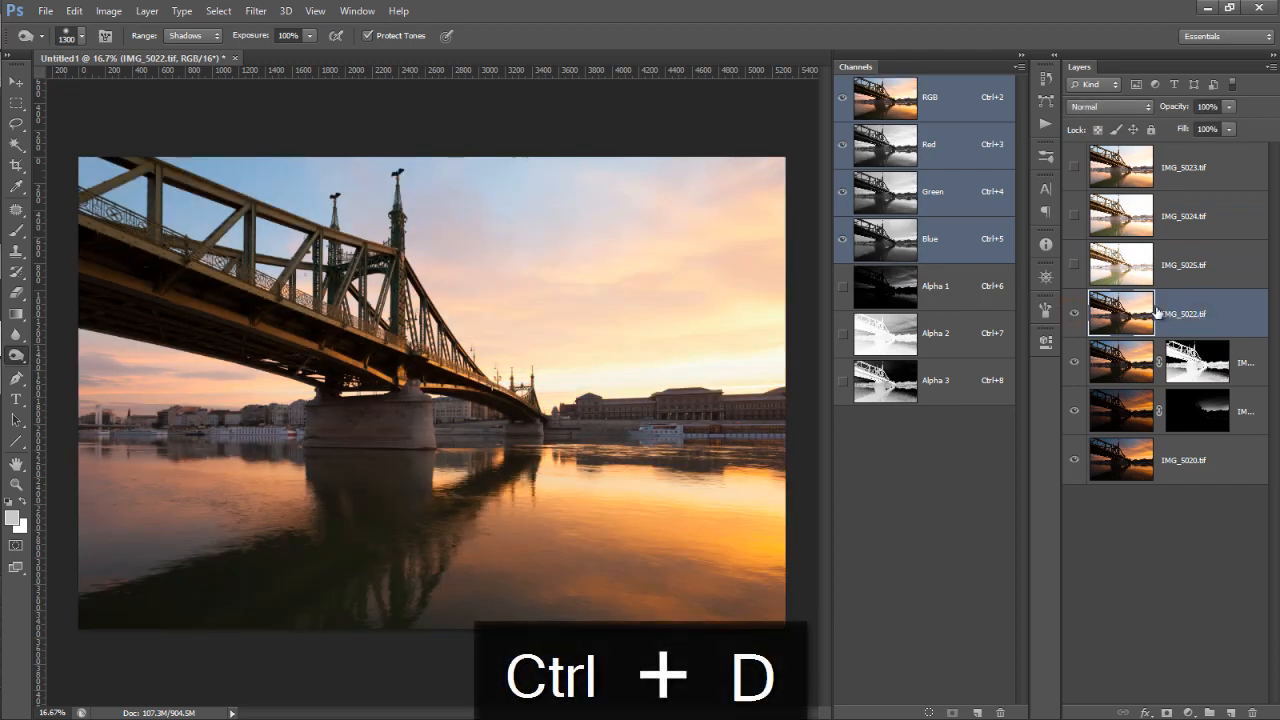
alt+click(1166, 713)
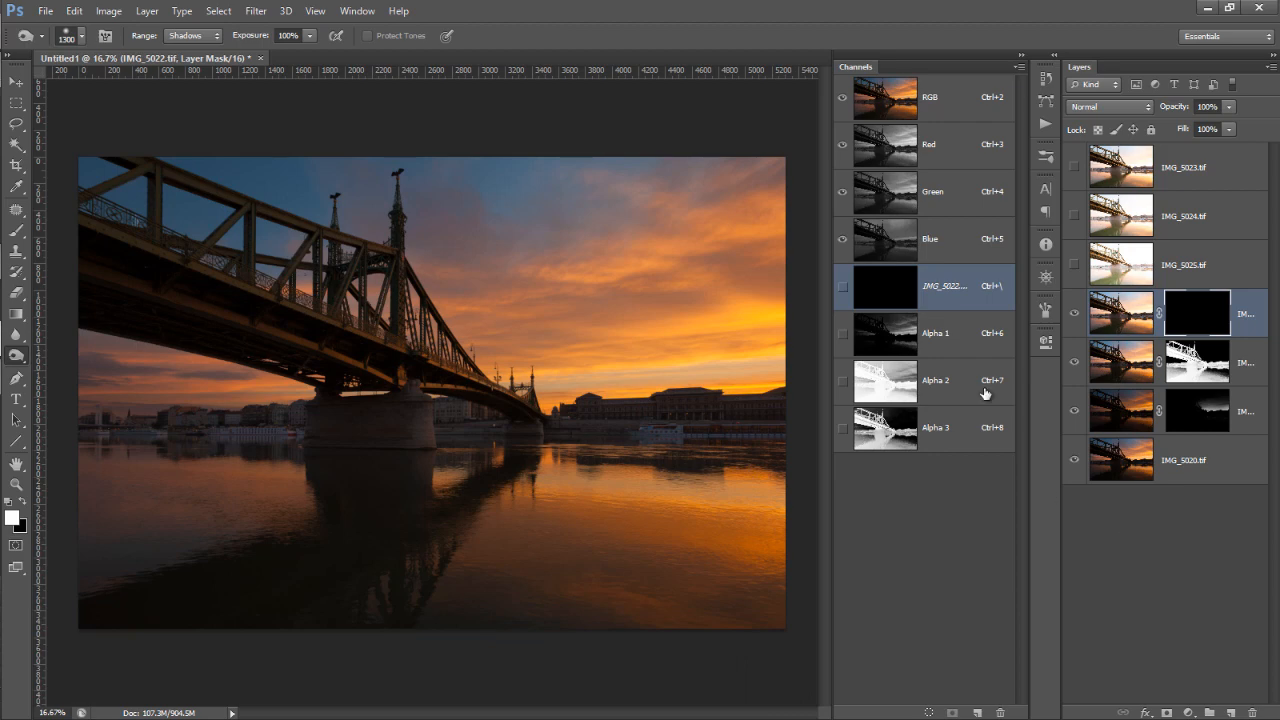
Step: Load the RGB composite's luminosity as a selection, save it as a new alpha channel, view that channel and deselect
ctrl+click(873, 103)
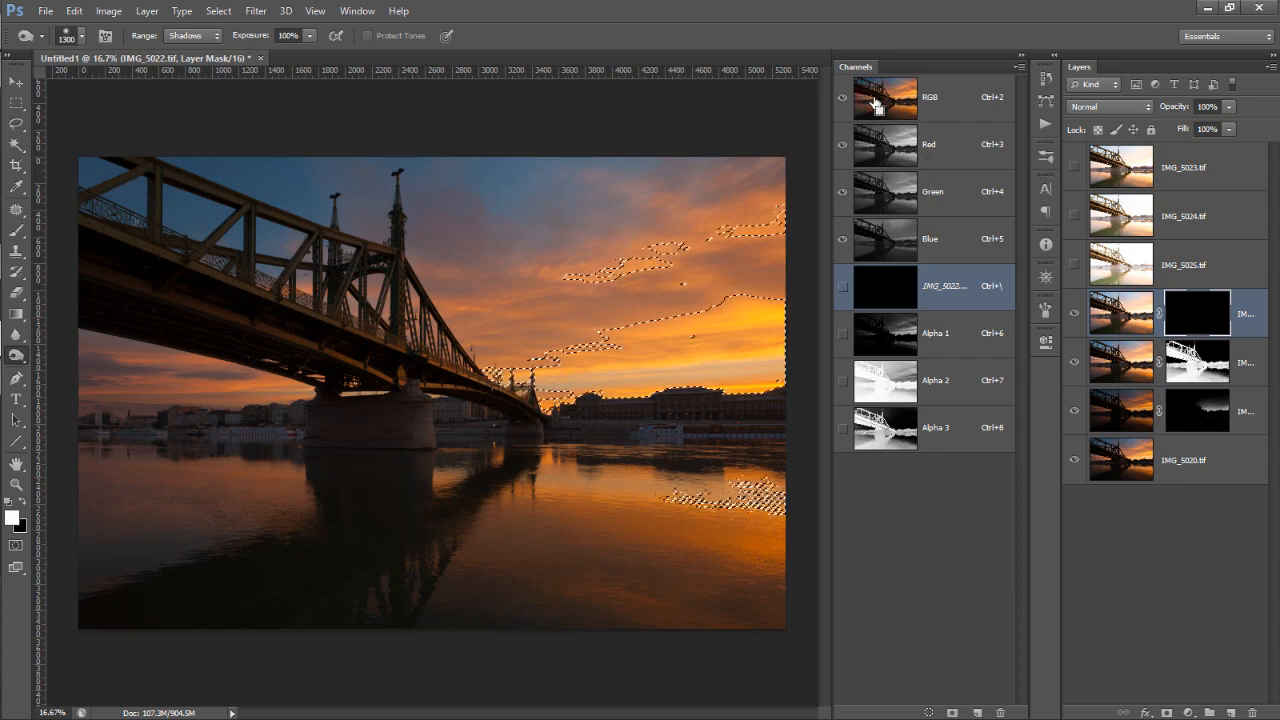
click(952, 713)
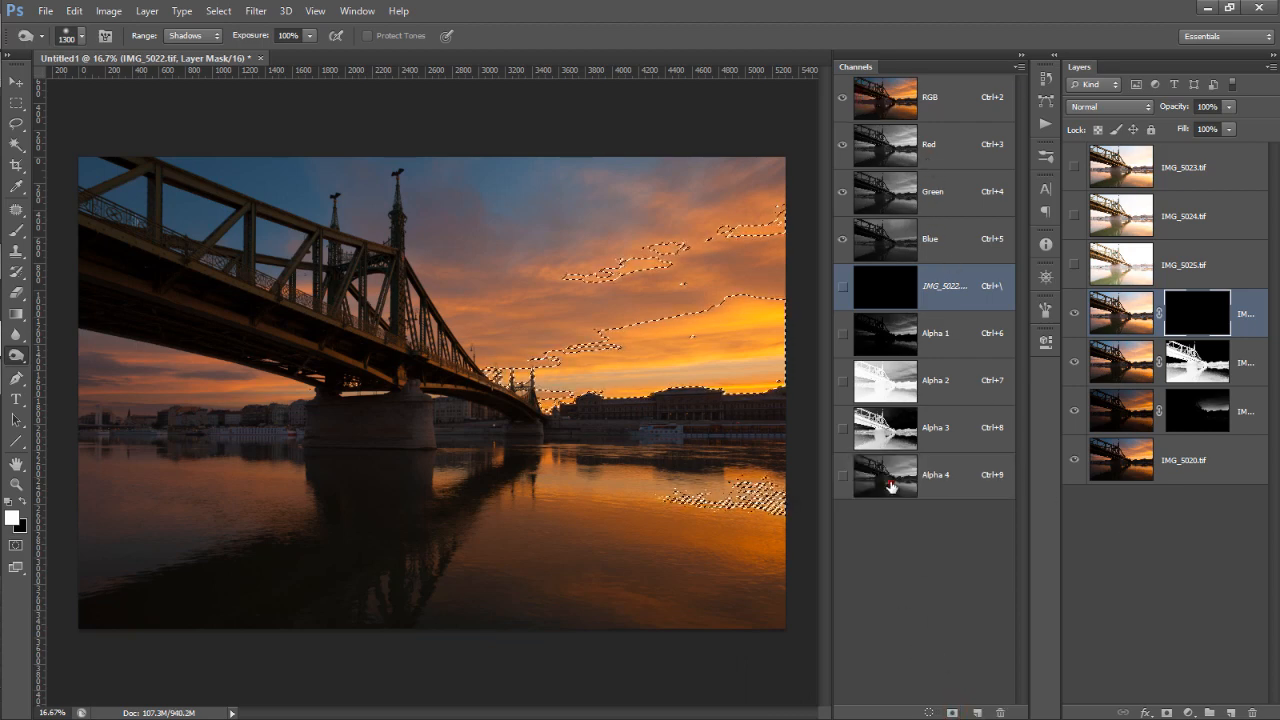
click(890, 485)
key(ctrl+d)
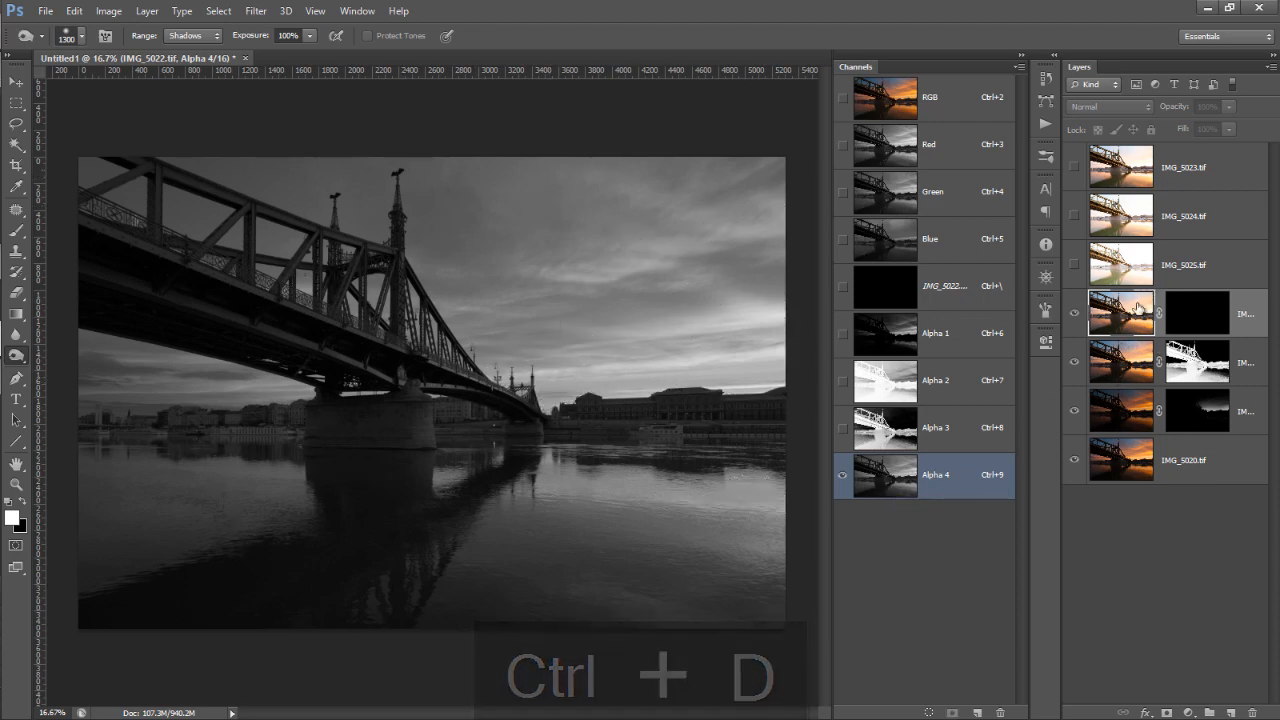
Step: Compare the blend with the IMG_5021.tif and IMG_5022.tif layers hidden and shown, and reselect the IMG_5022.tif layer
click(1073, 362)
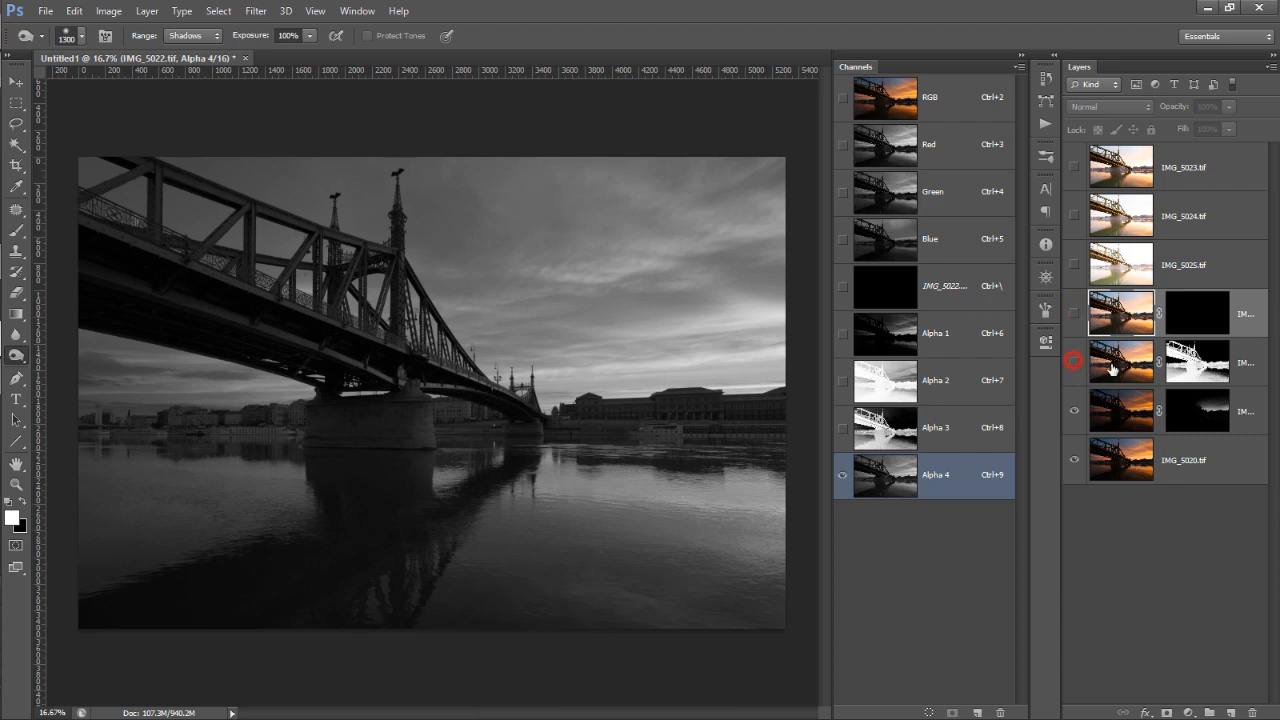
click(1110, 418)
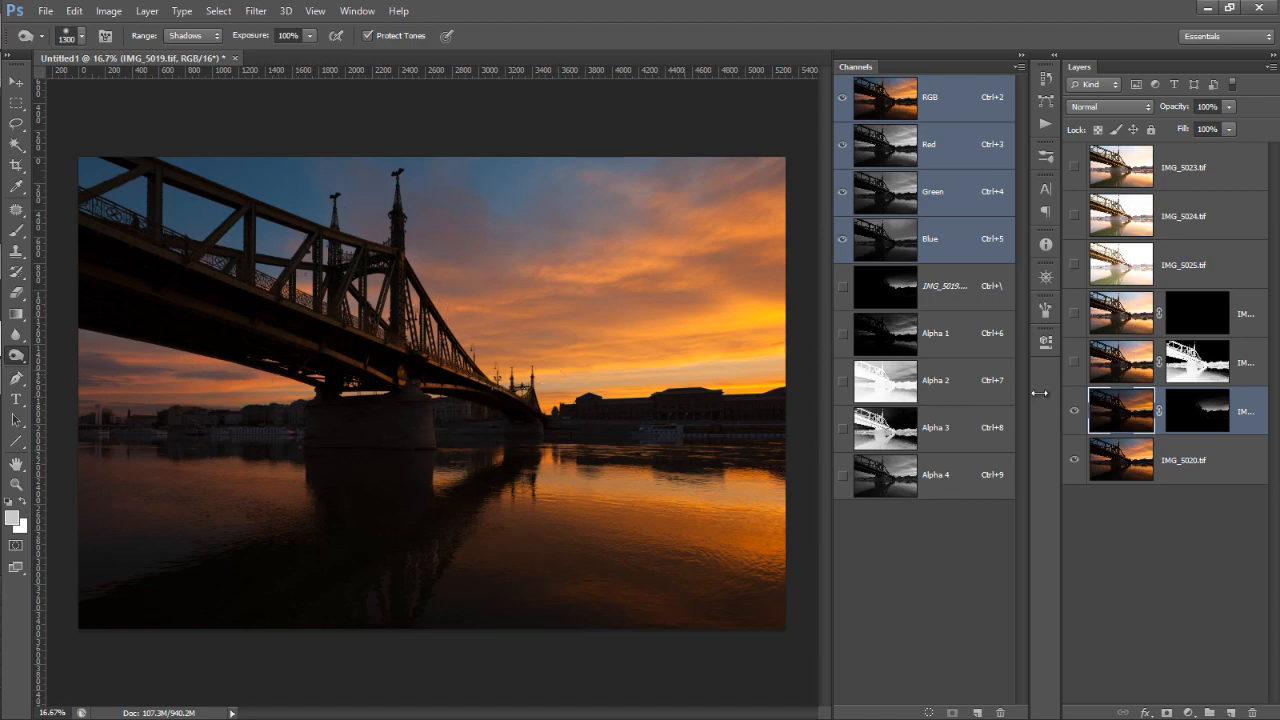
click(1073, 362)
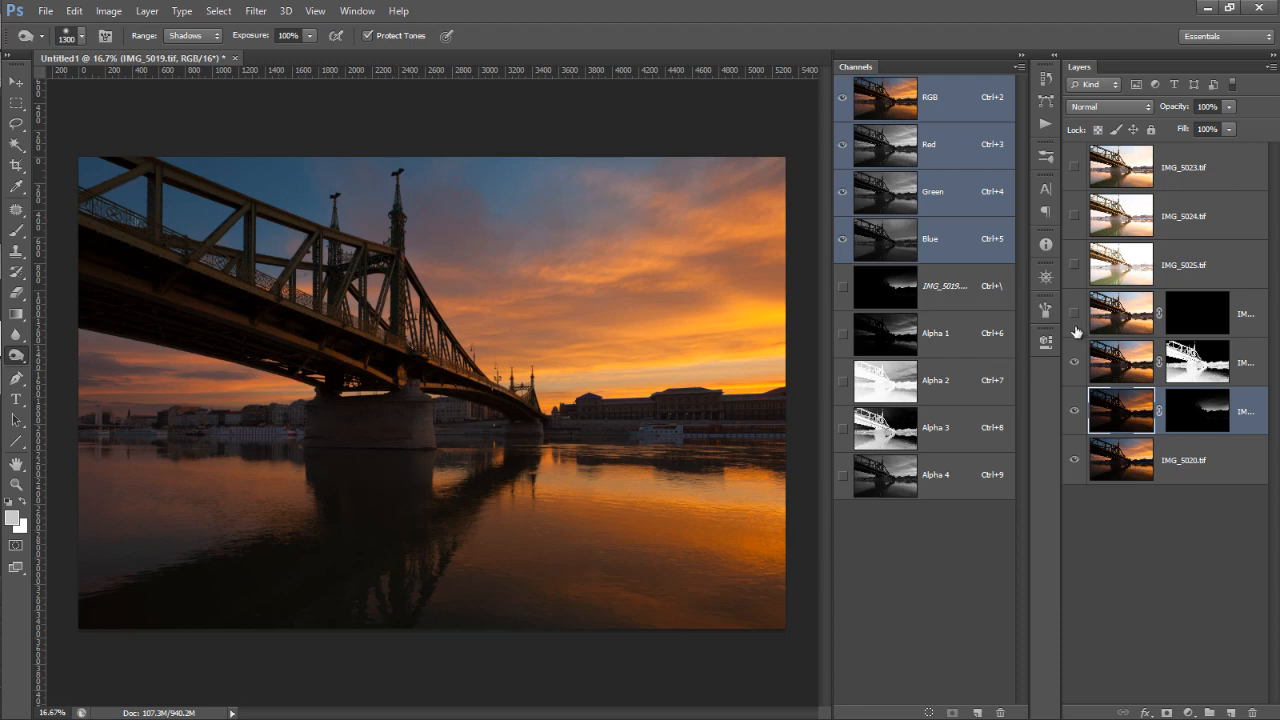
click(1108, 318)
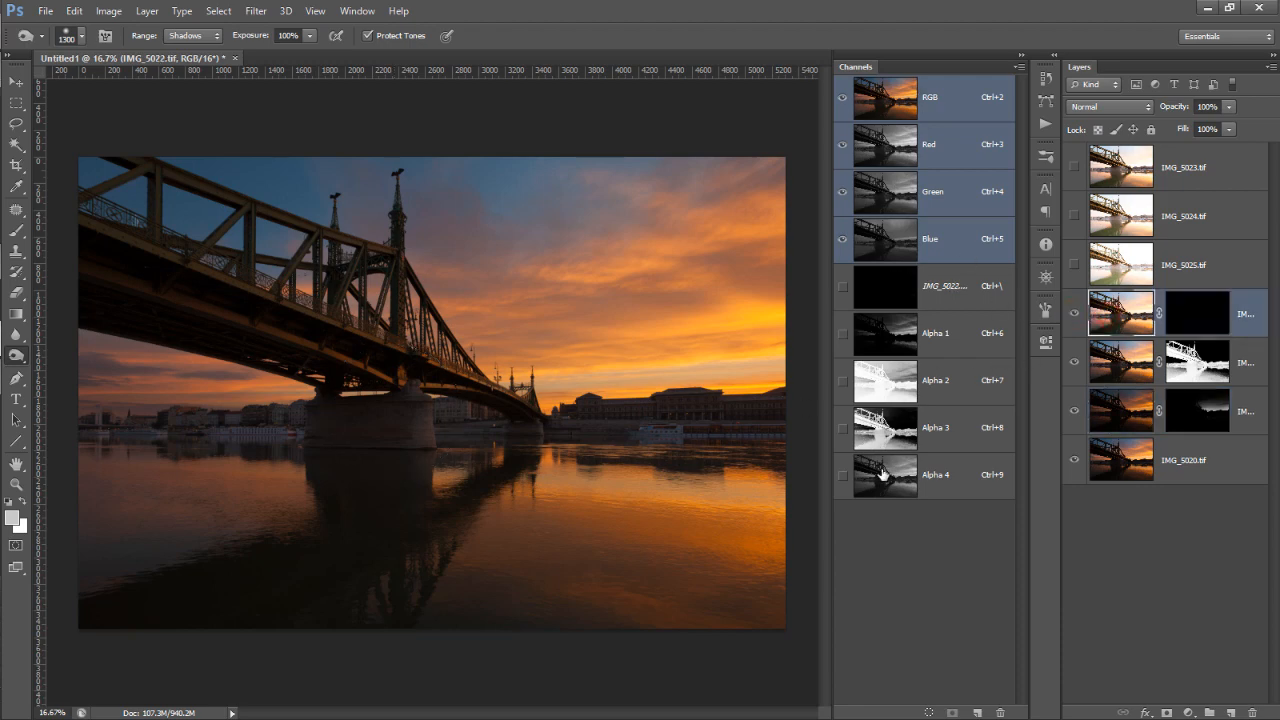
Step: Invert the Alpha 4 channel so it represents the image's dark tones
click(883, 477)
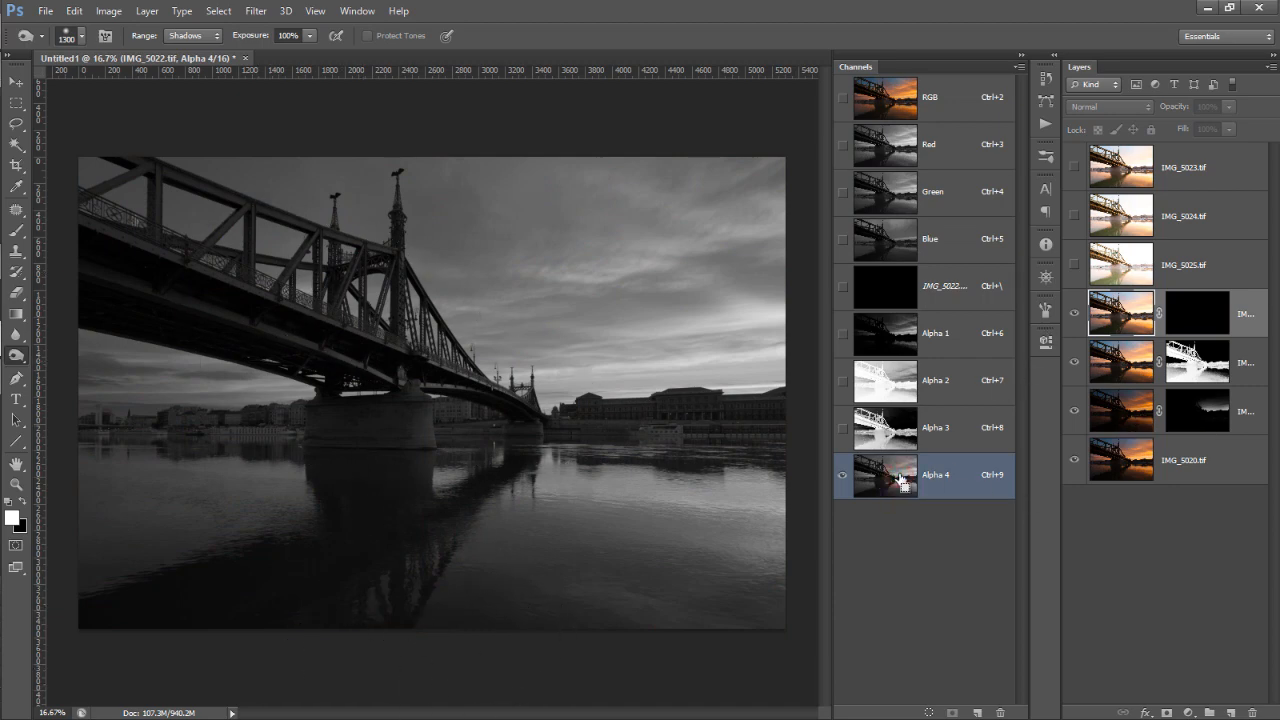
key(ctrl+d)
key(ctrl+i)
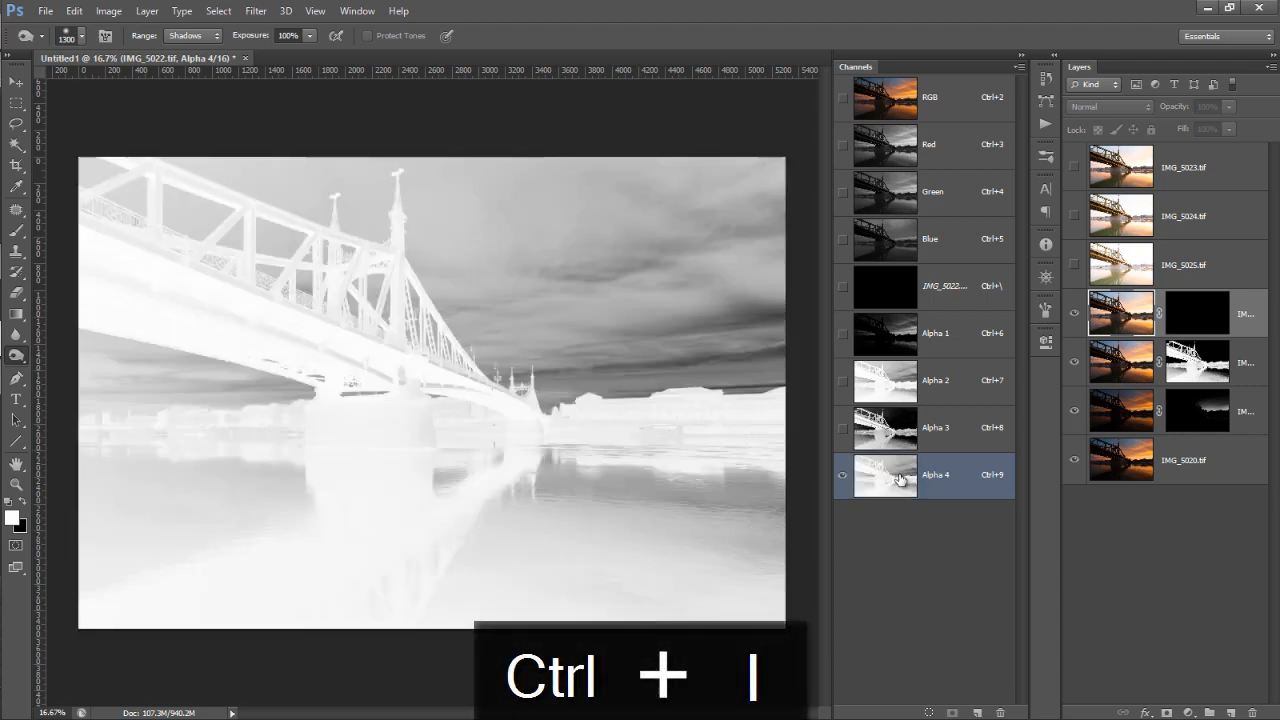
Step: Target the IMG_5022.tif mask, load Alpha 4 as a selection, intersect it with itself repeatedly to isolate the darkest shadows, and hide the outline
click(1203, 323)
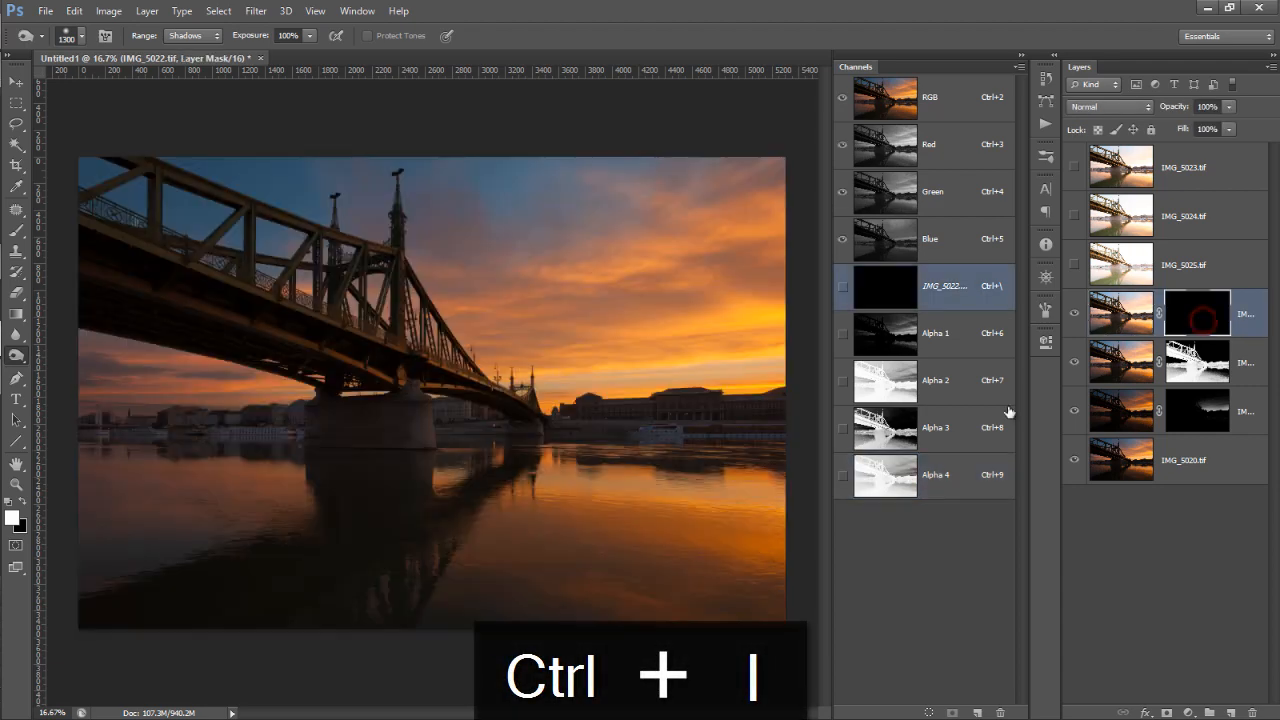
ctrl+click(882, 487)
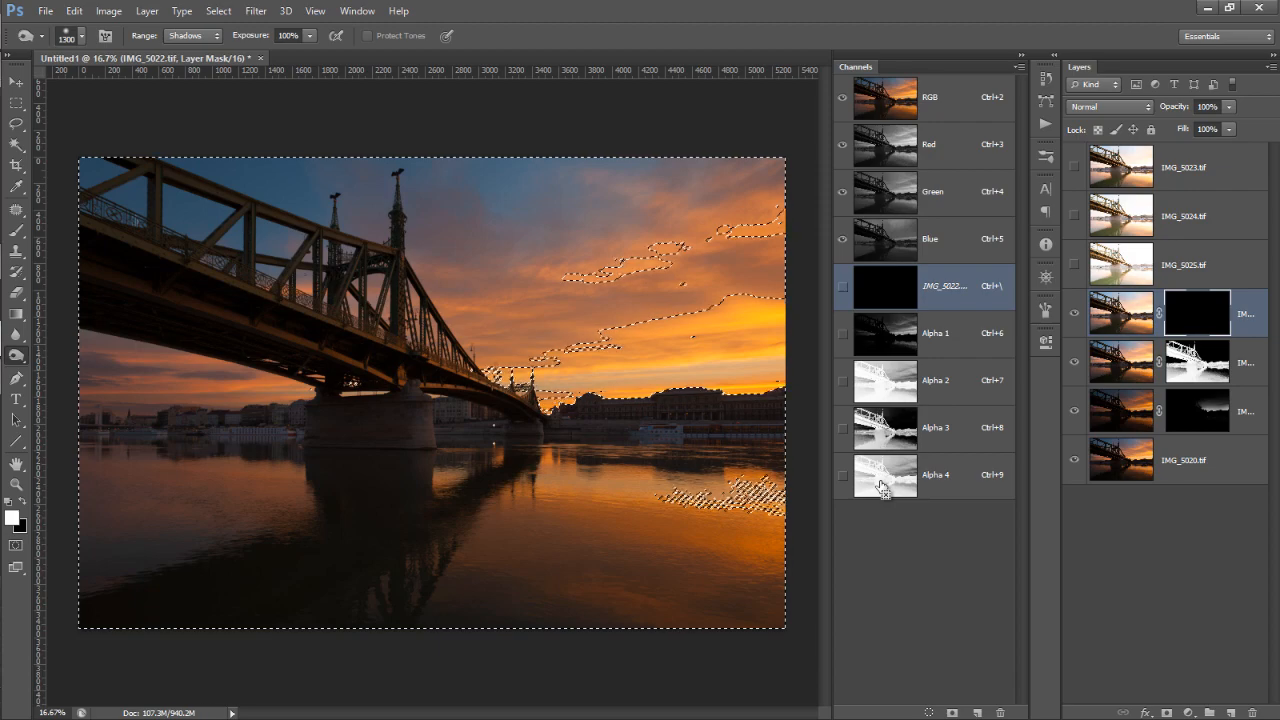
click(881, 485)
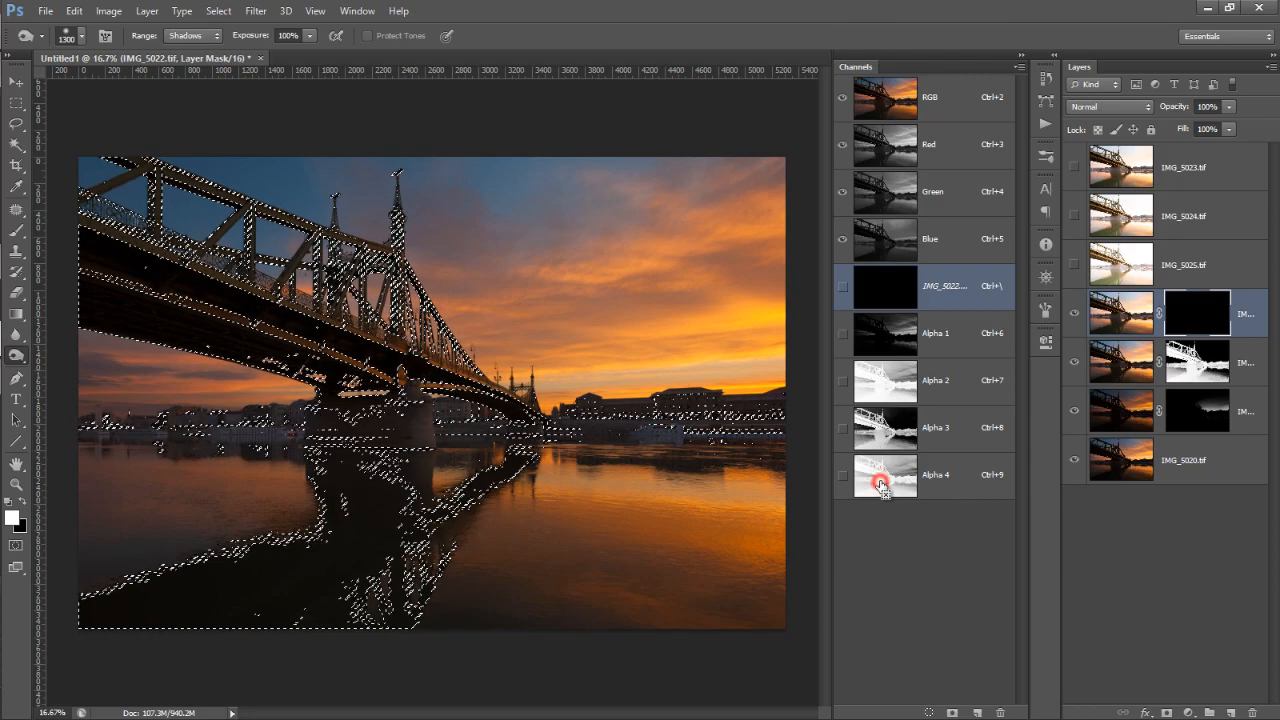
ctrl+click(880, 485)
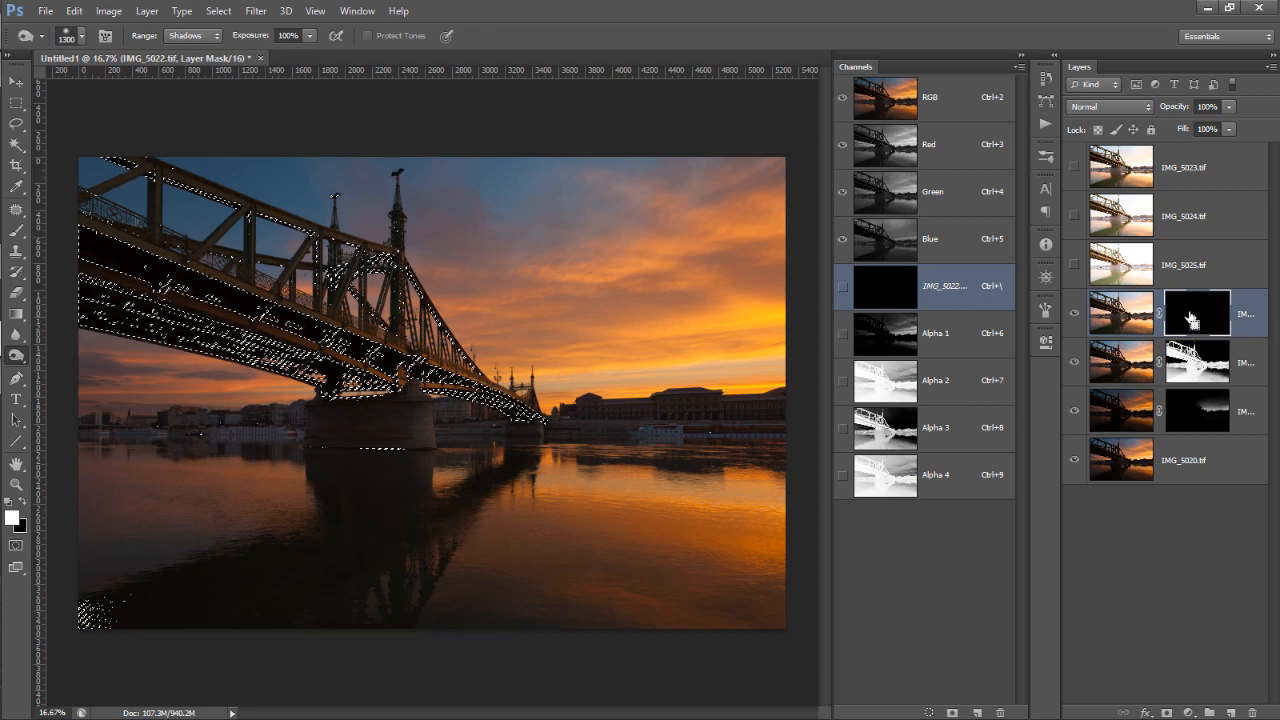
key(ctrl+h)
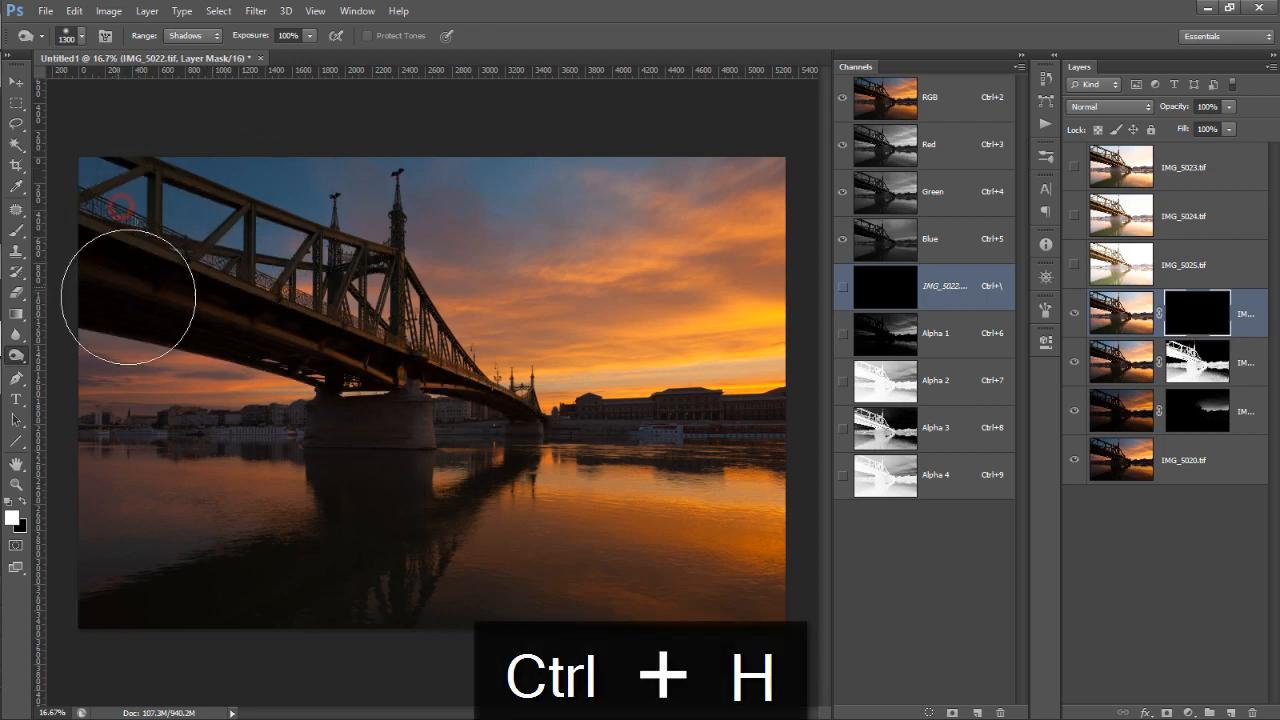
Step: Paint white on the IMG_5022.tif mask over the bridge, pier, far bank and the bridge's reflection with the brush at 100% opacity
mouse_move(127, 291)
mouse_down()
mouse_move(263, 328)
mouse_move(475, 414)
mouse_up()
drag(371, 240, 377, 400)
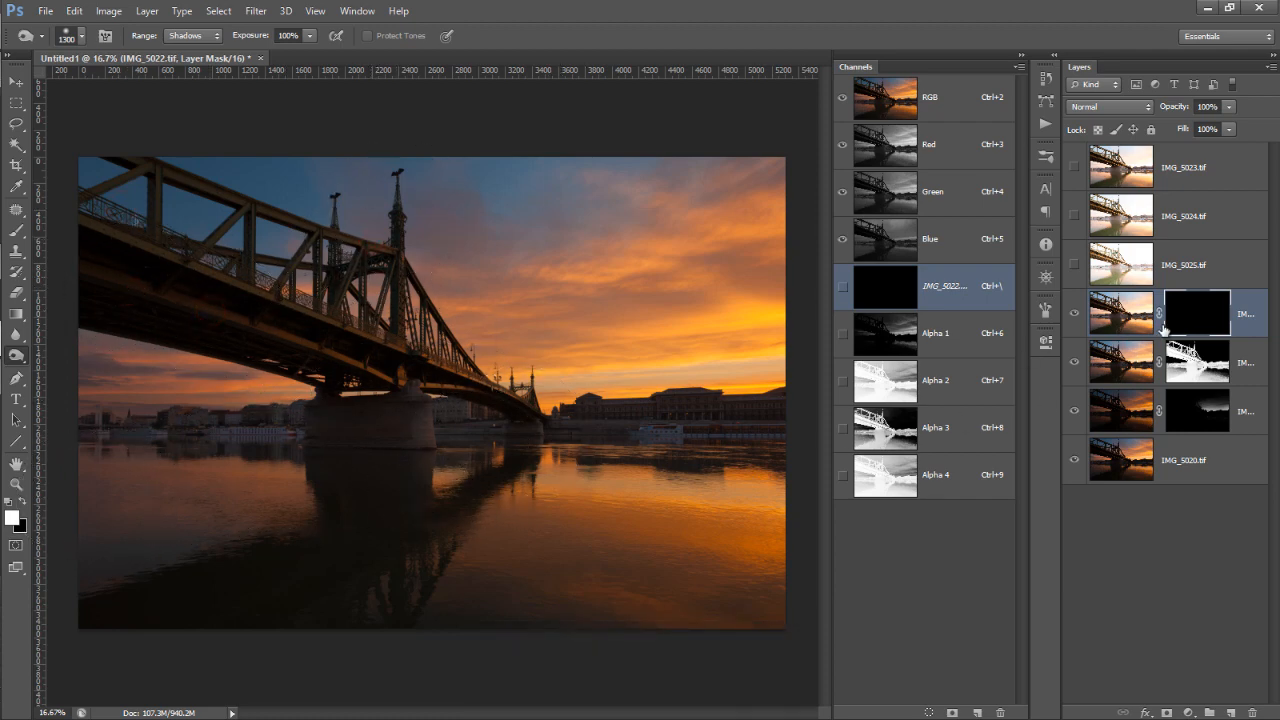
click(15, 232)
click(123, 278)
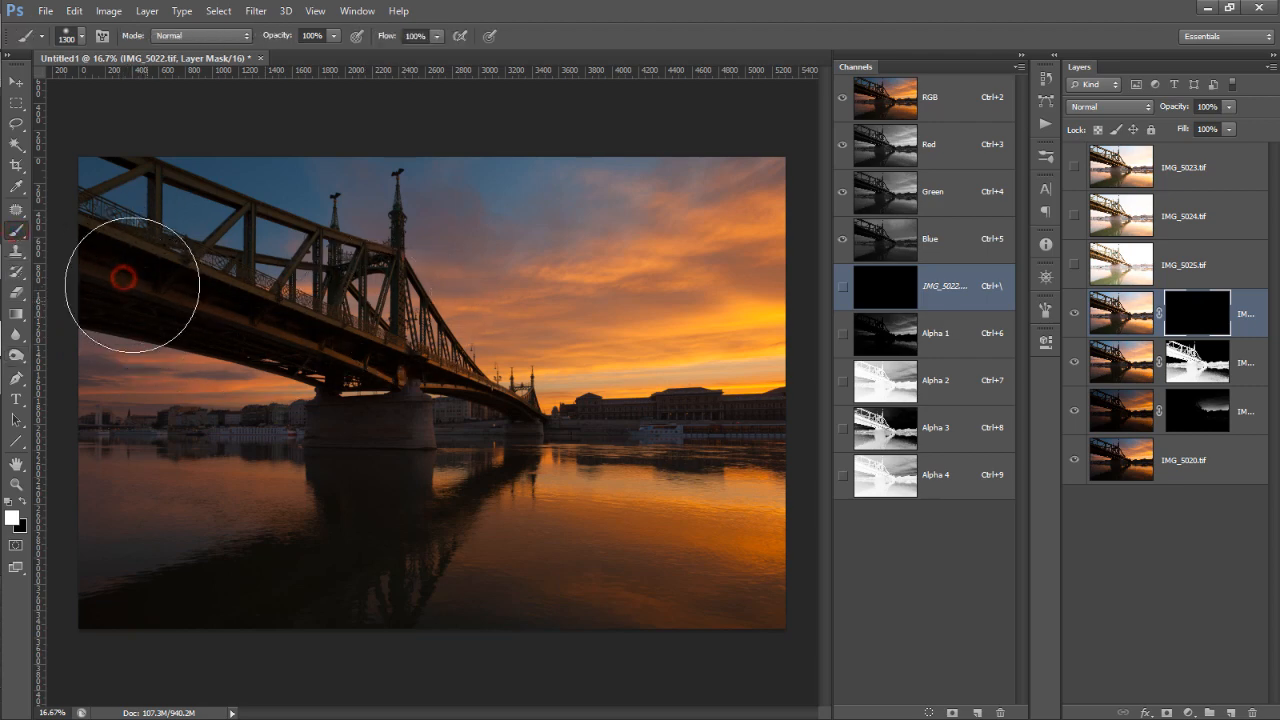
mouse_move(132, 285)
mouse_down()
mouse_move(274, 330)
mouse_move(235, 312)
mouse_up()
mouse_move(107, 221)
mouse_down()
mouse_move(138, 242)
mouse_move(189, 212)
mouse_move(296, 243)
mouse_up()
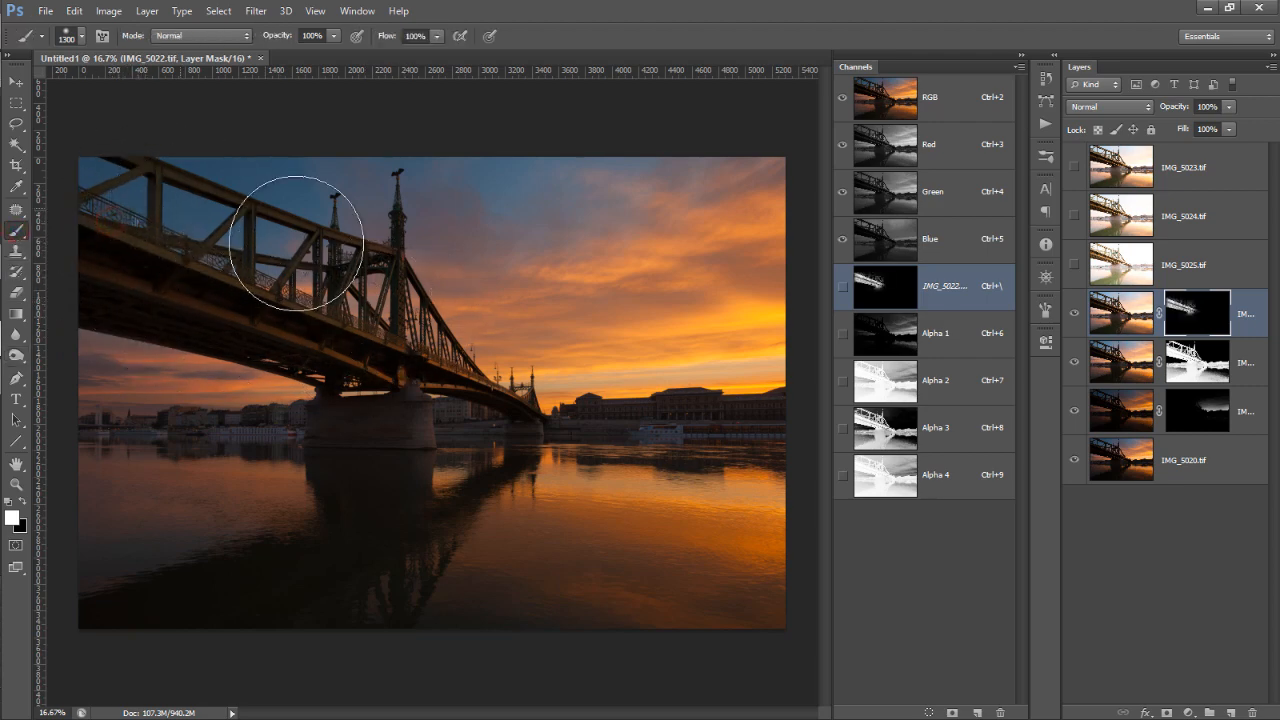
mouse_move(172, 295)
mouse_down()
mouse_move(252, 354)
mouse_move(280, 365)
mouse_up()
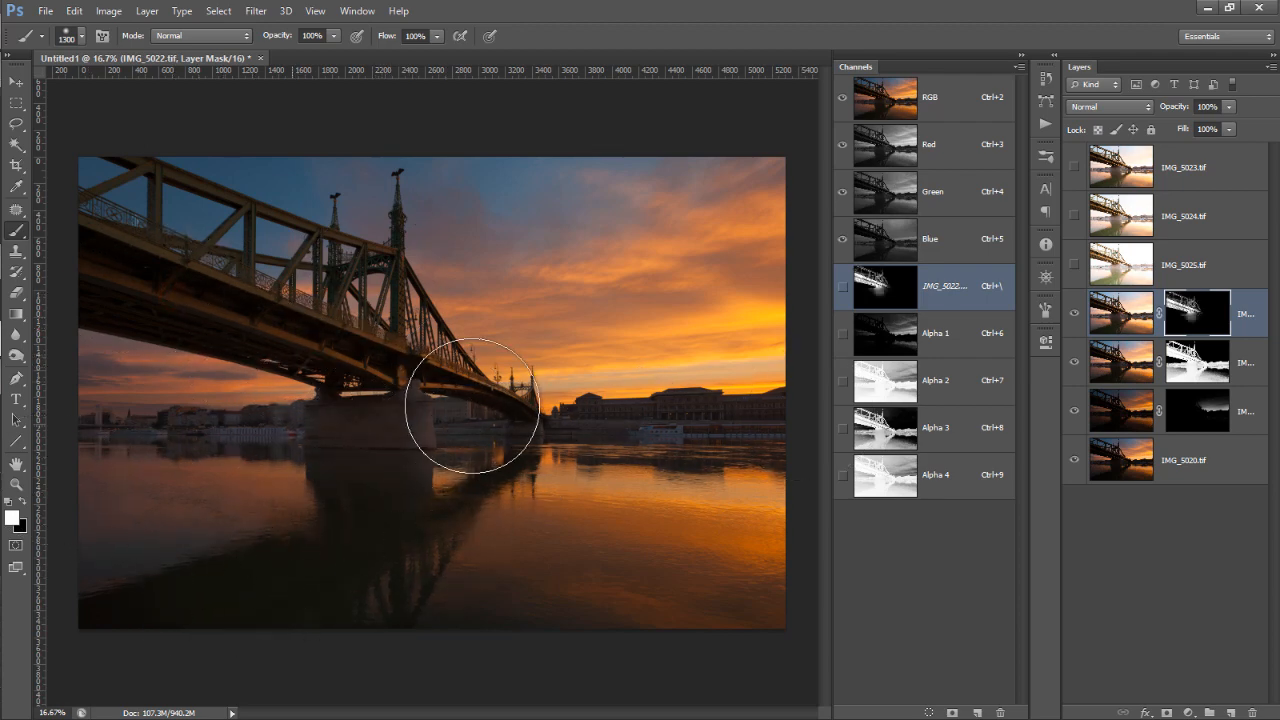
mouse_move(472, 405)
mouse_down()
mouse_move(277, 335)
mouse_move(200, 292)
mouse_move(382, 363)
mouse_move(158, 263)
mouse_move(238, 307)
mouse_move(198, 295)
mouse_move(142, 251)
mouse_move(149, 187)
mouse_up()
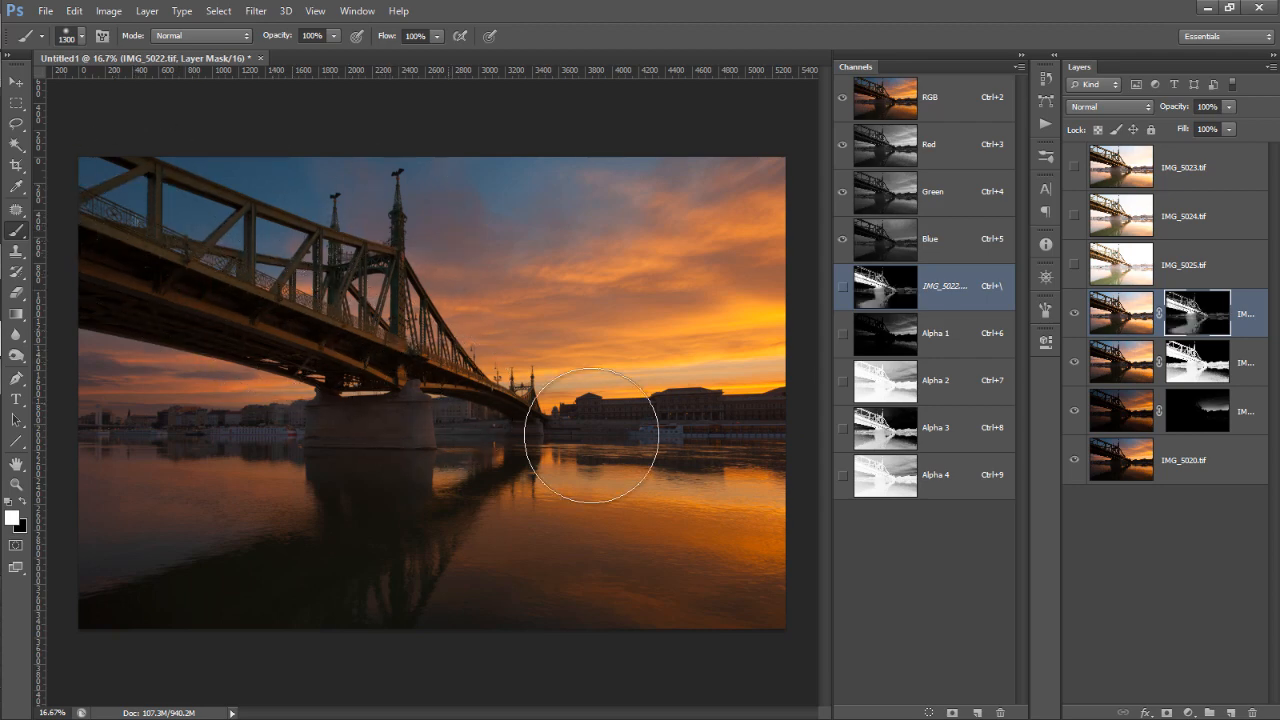
mouse_move(591, 435)
mouse_down()
mouse_move(157, 283)
mouse_move(126, 215)
mouse_move(372, 222)
mouse_up()
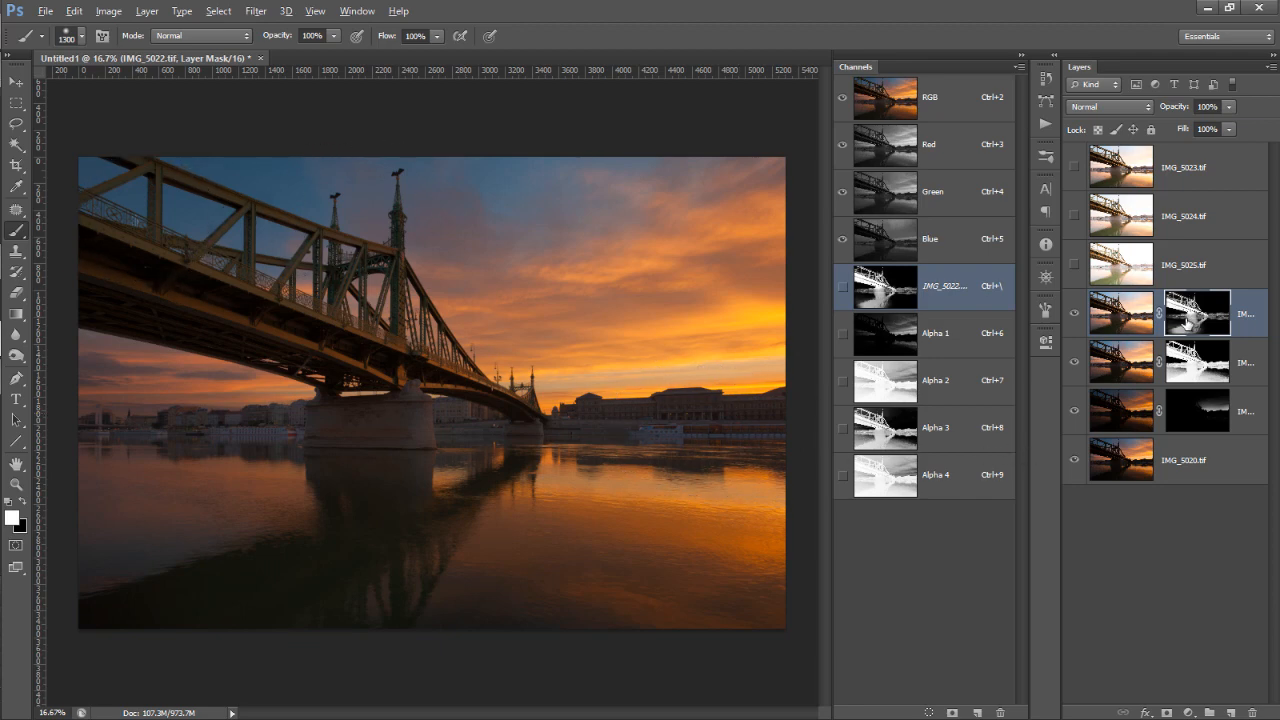
Step: Paint black on the IMG_5022.tif mask over the water and the bridge's reflection, checking the mask on its own first, and clear the selection
alt+click(1187, 319)
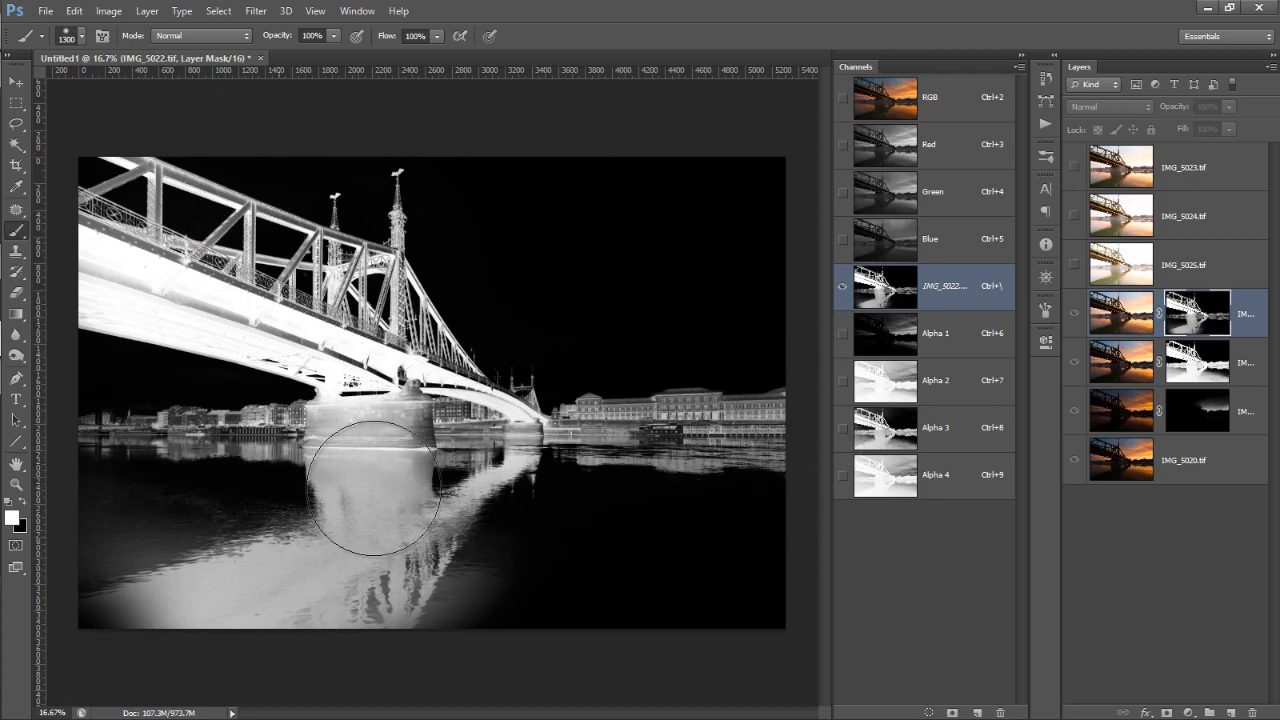
key(x)
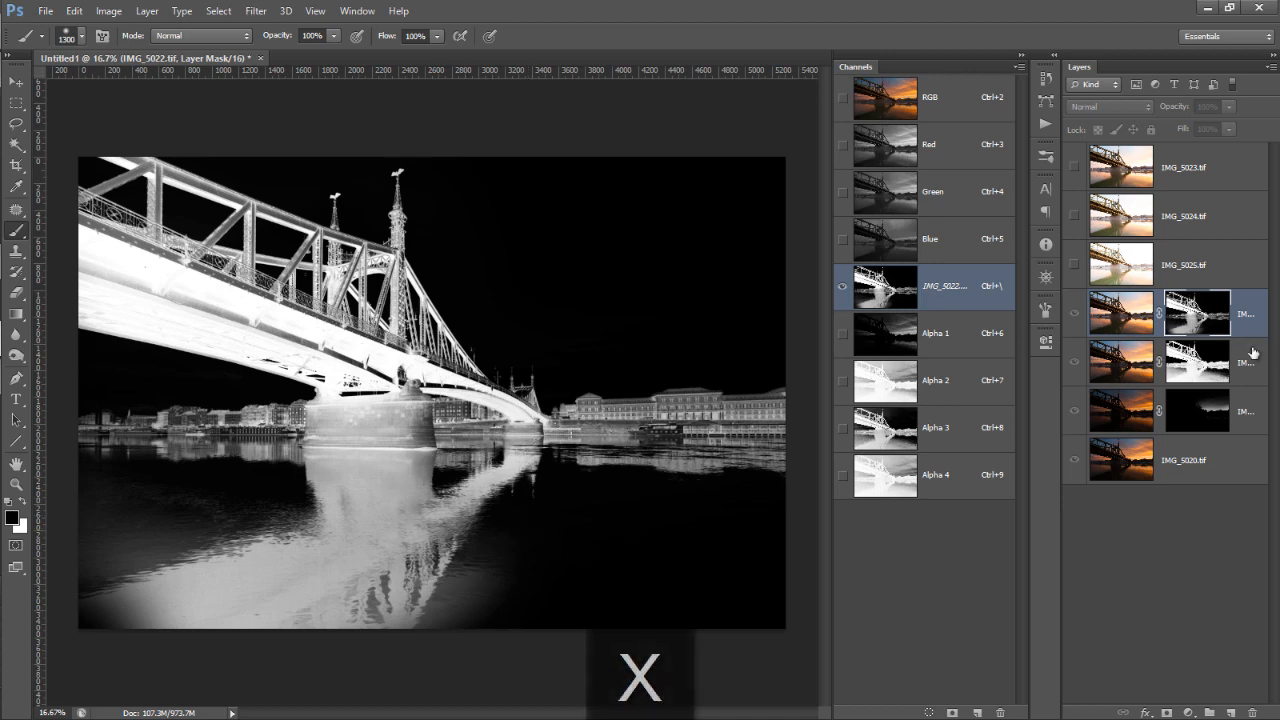
alt+click(1208, 313)
mouse_move(449, 549)
mouse_down()
mouse_move(170, 539)
mouse_move(151, 513)
mouse_up()
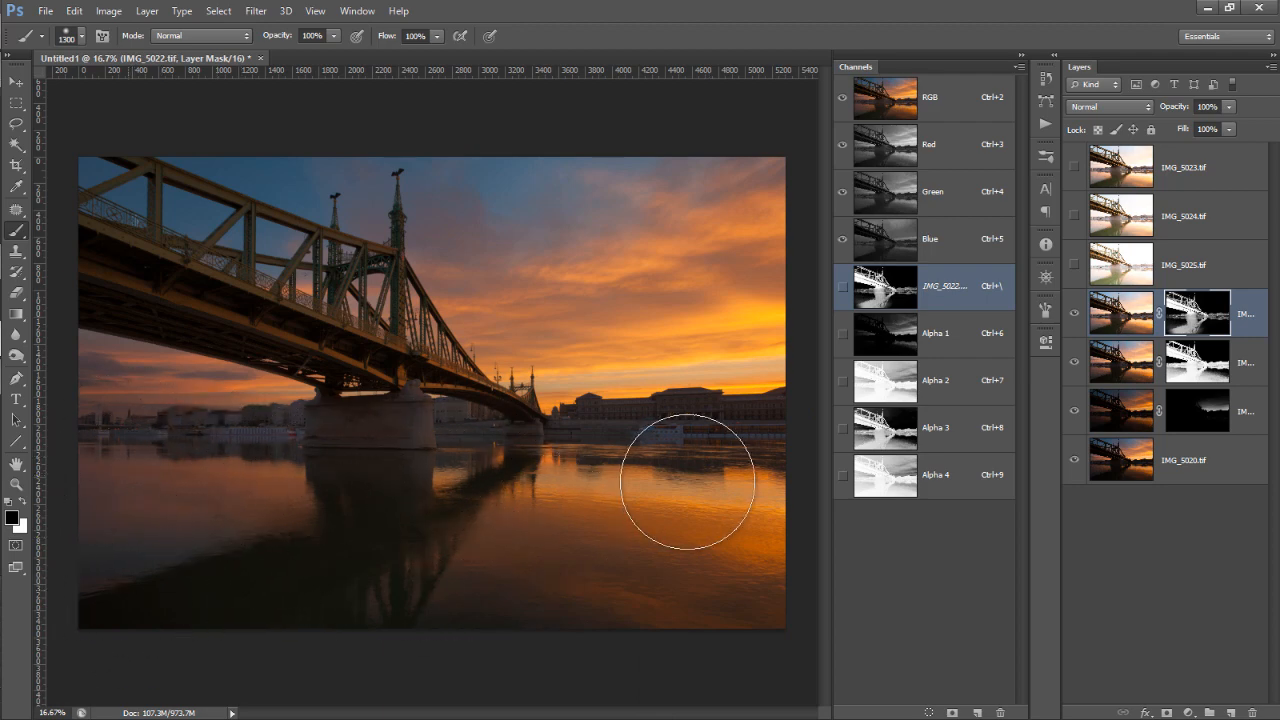
mouse_move(688, 482)
mouse_down()
mouse_move(556, 592)
mouse_move(652, 624)
mouse_up()
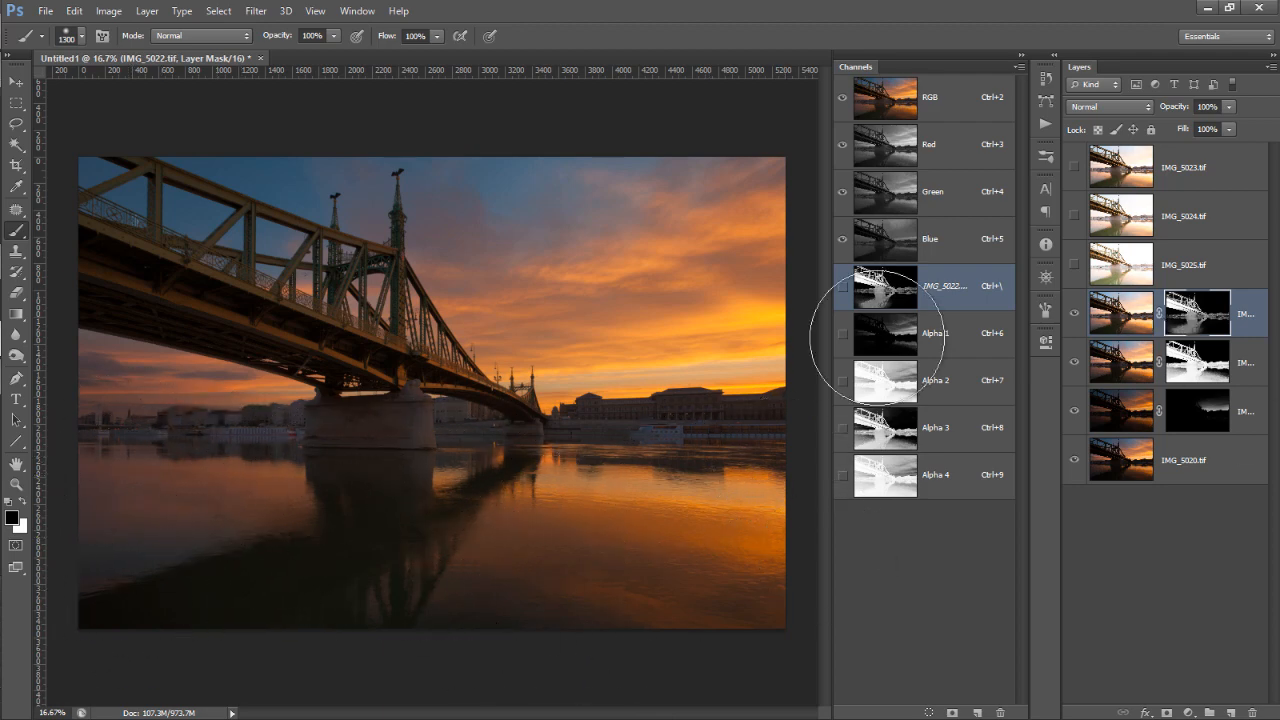
key(ctrl+d)
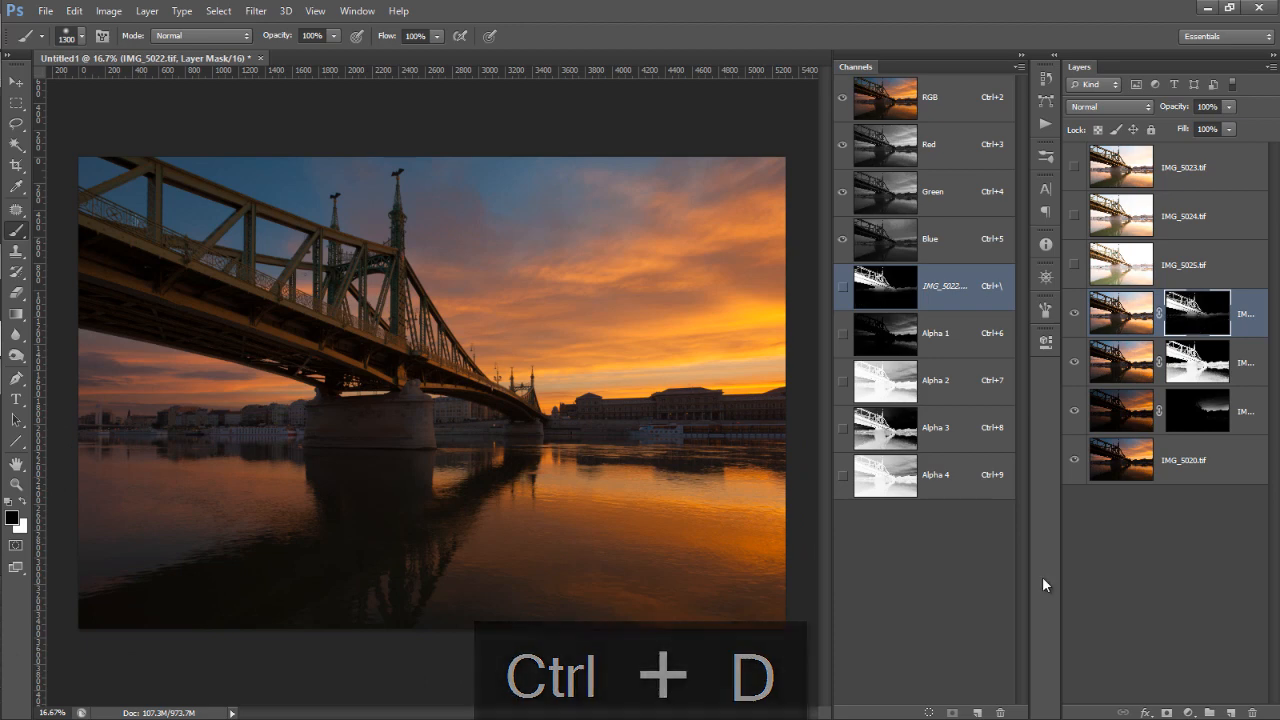
Step: Compare the blend with the IMG_5022.tif layer hidden and shown
click(1075, 313)
click(1075, 313)
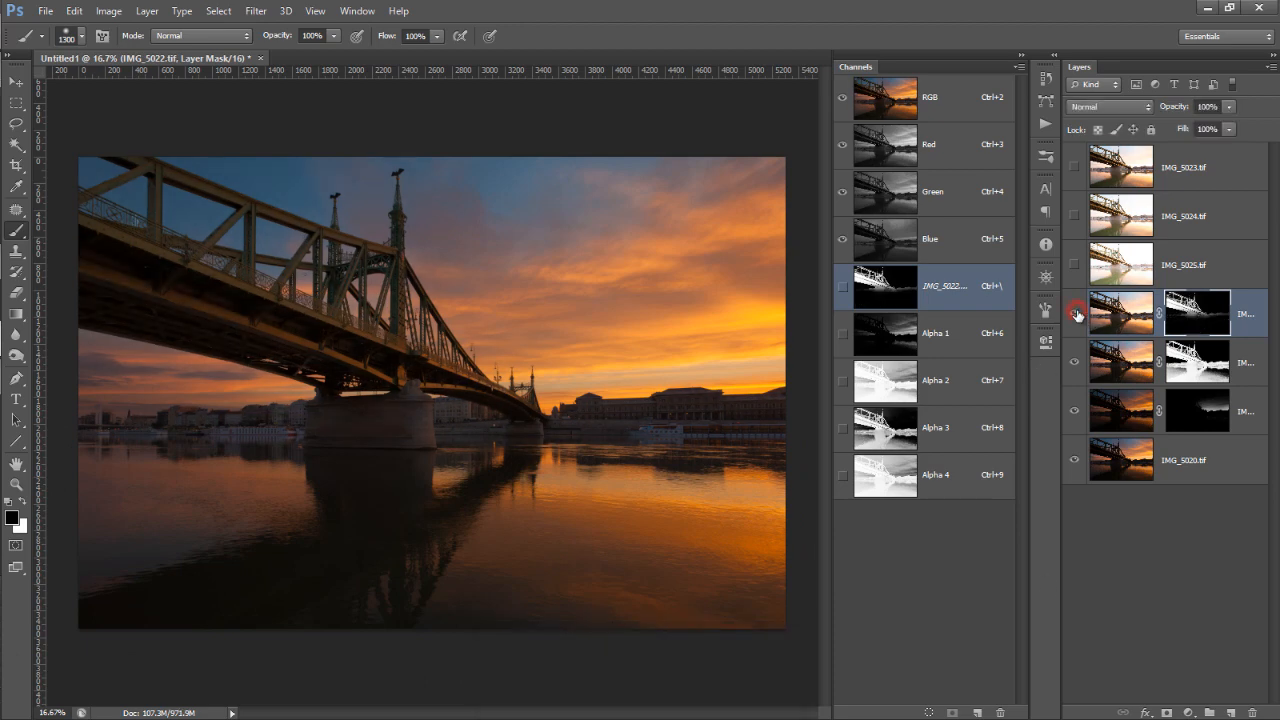
click(1075, 313)
click(1075, 313)
click(1075, 313)
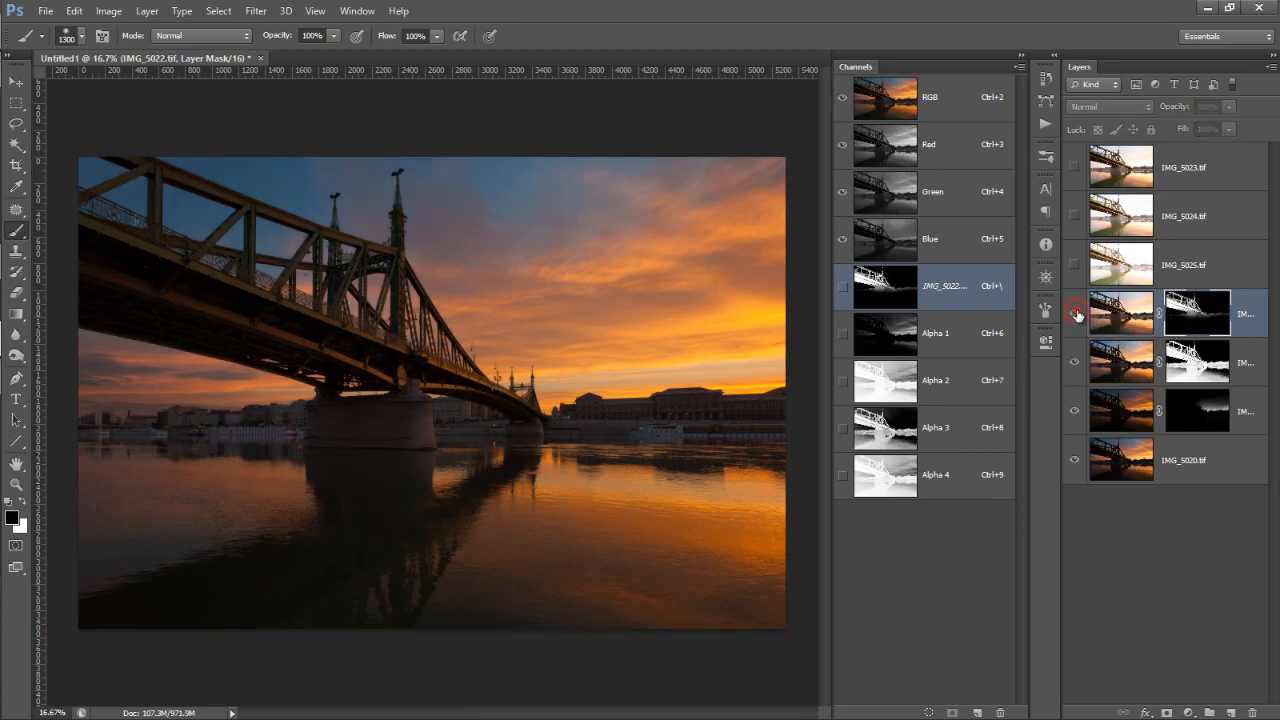
click(1075, 313)
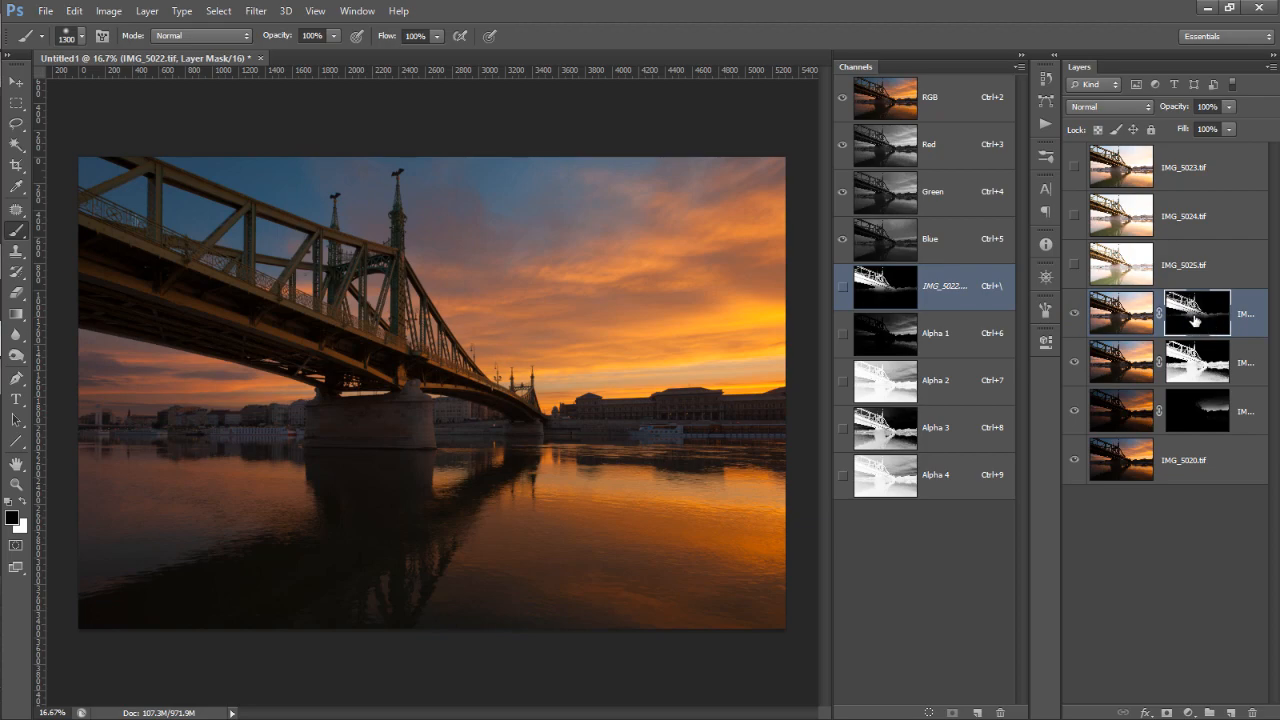
Step: Inspect the IMG_5022.tif mask, darken its sky using the Burn tool with the Shadows range at 100% exposure, and return to the image
alt+click(1195, 318)
ctrl+click(202, 200)
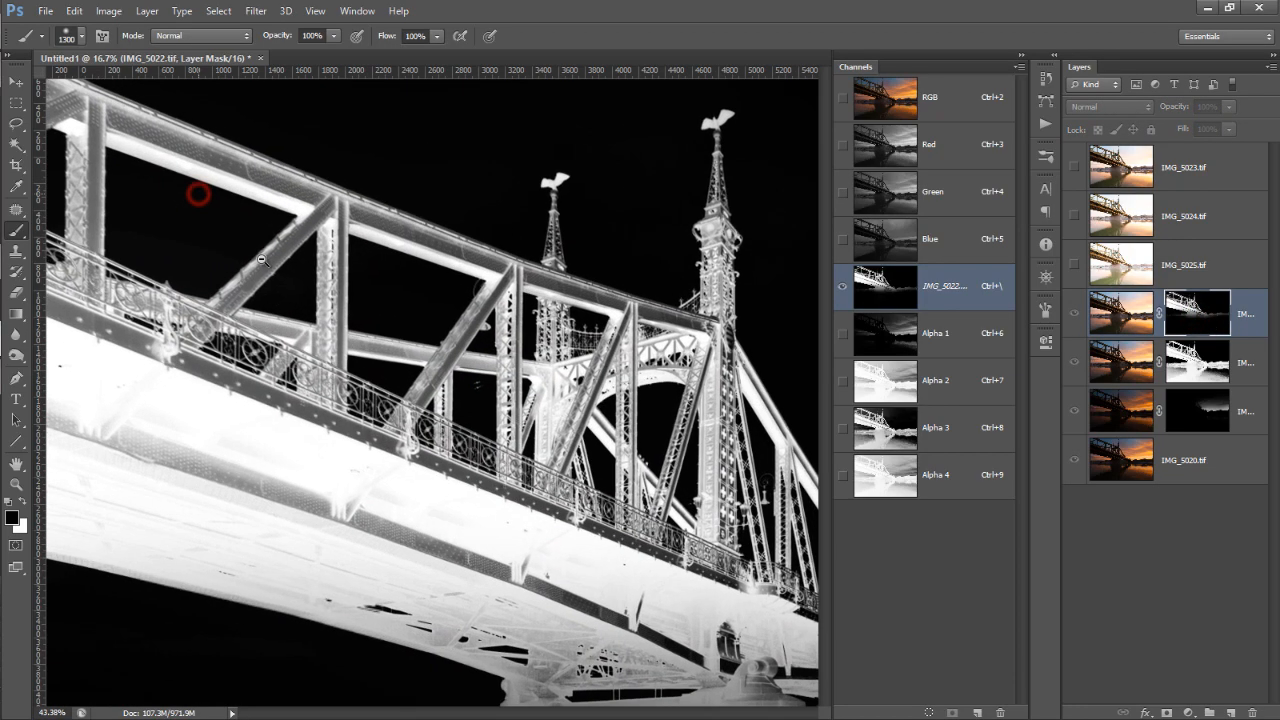
drag(520, 230, 298, 277)
drag(602, 469, 292, 240)
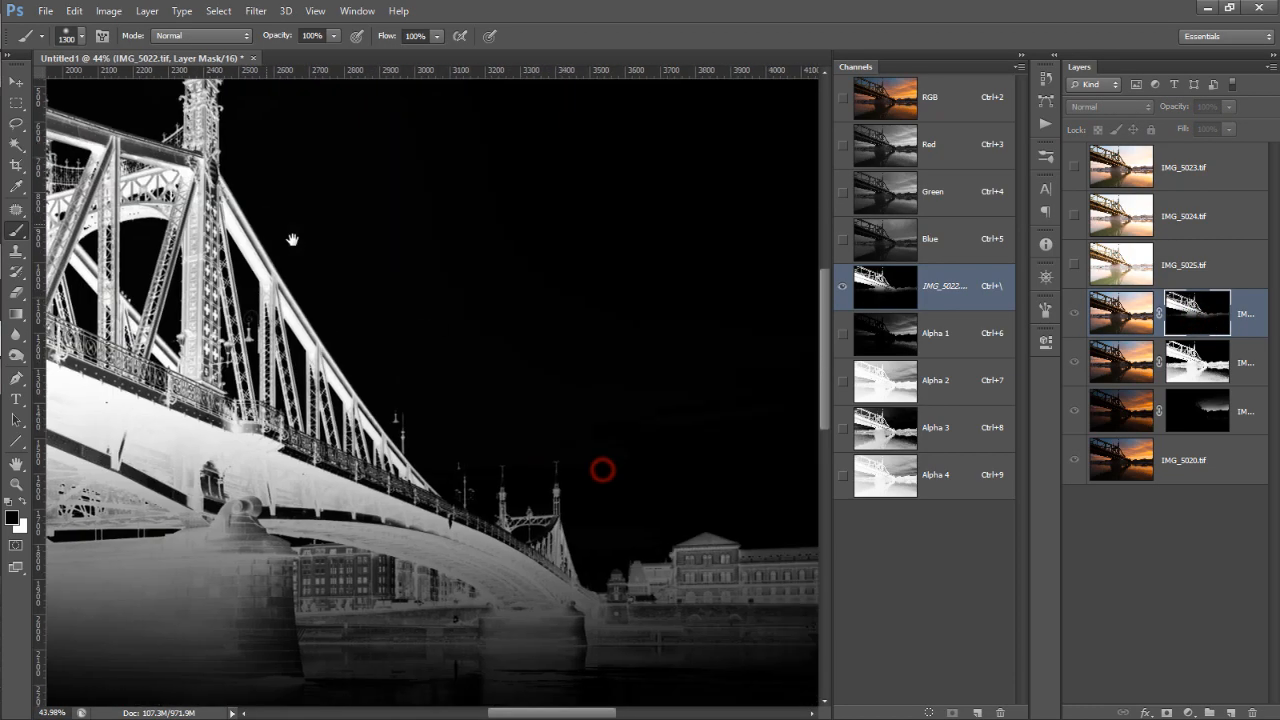
right_click(440, 274)
click(452, 280)
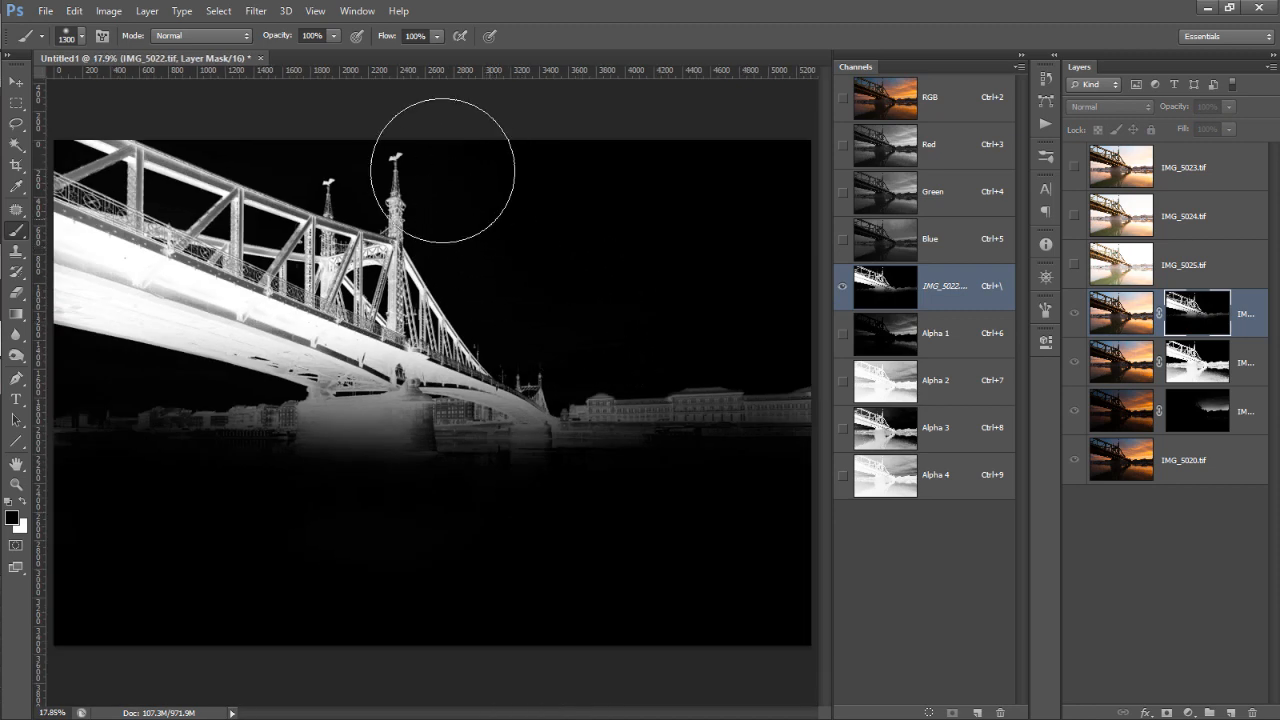
click(17, 354)
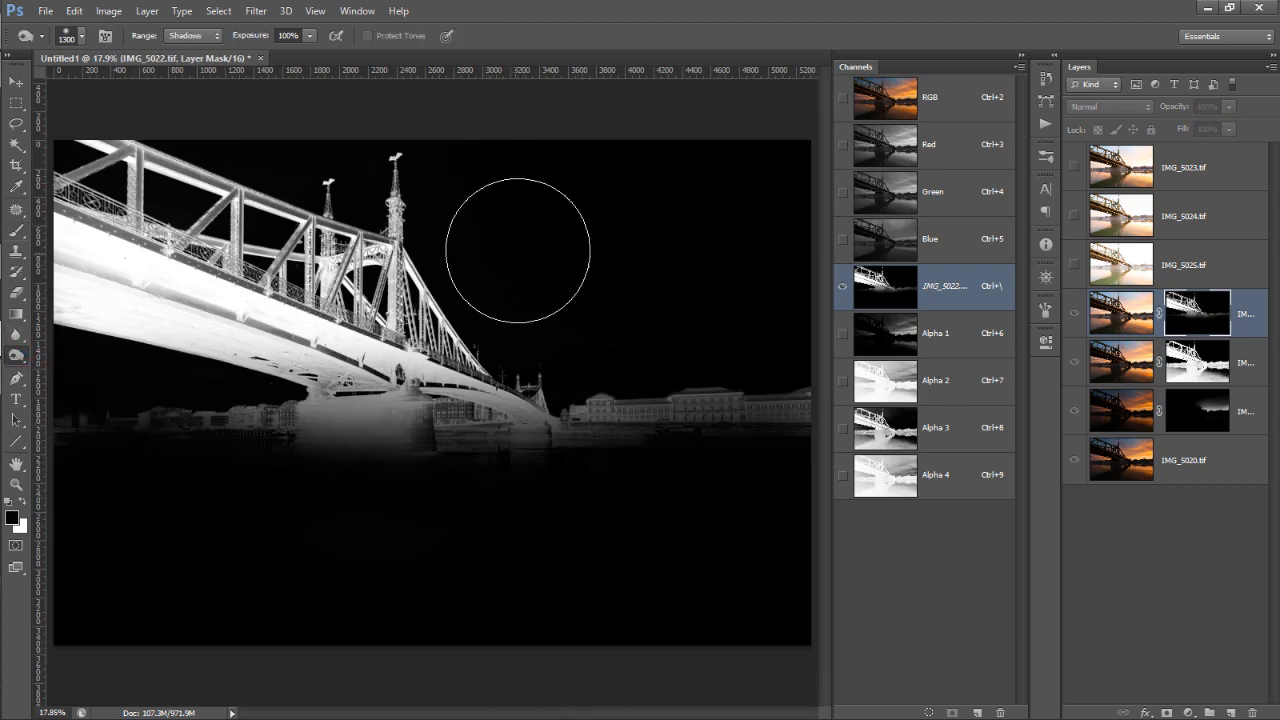
key(ctrl+d)
click(486, 194)
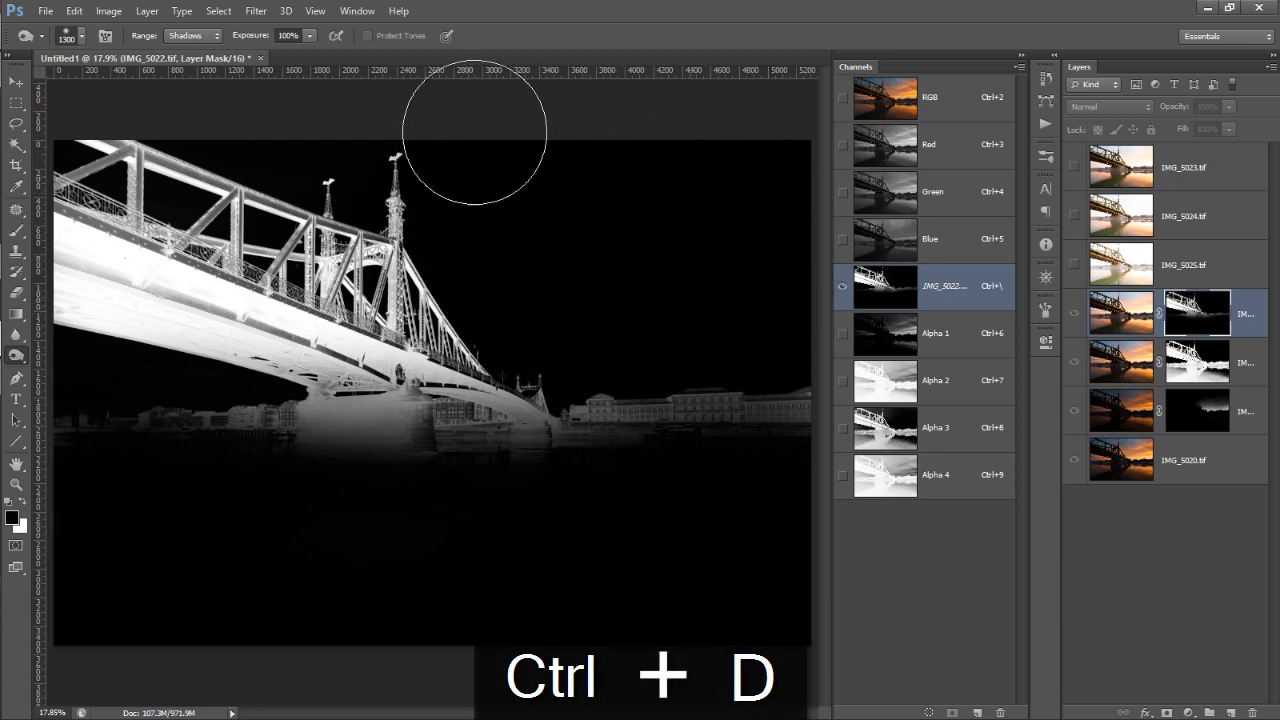
right_click(612, 252)
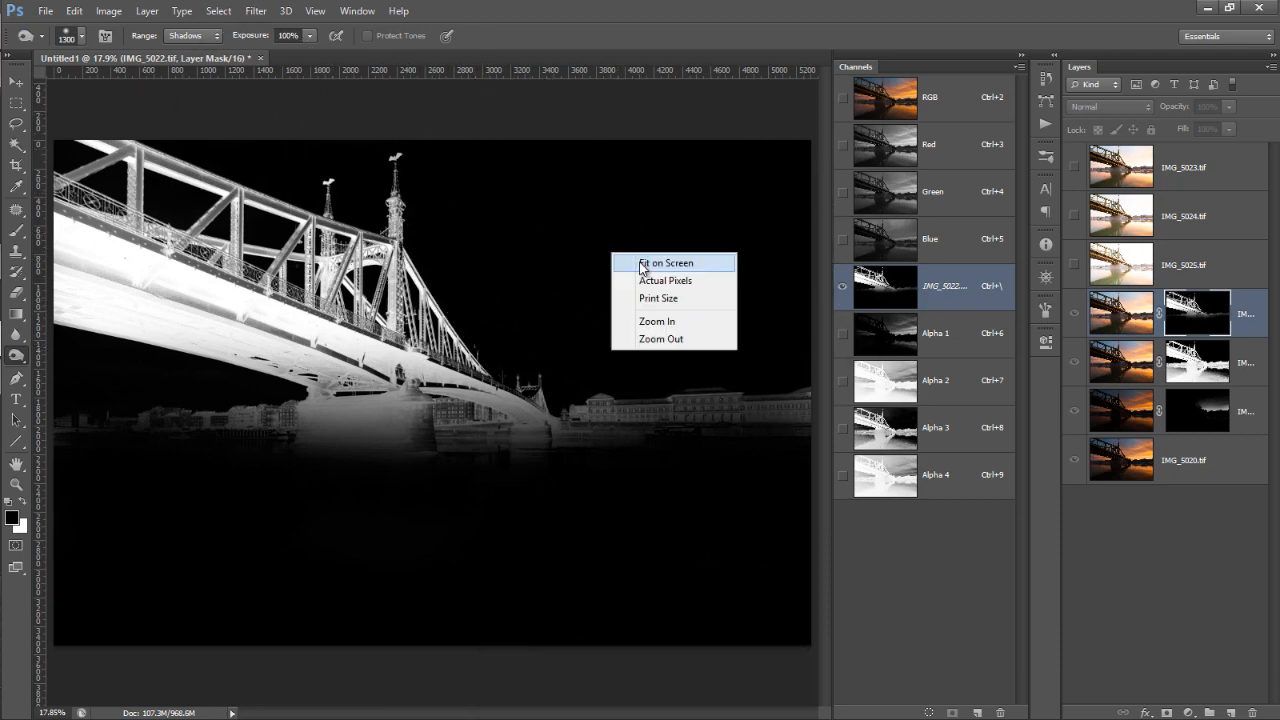
click(639, 262)
alt+click(1204, 320)
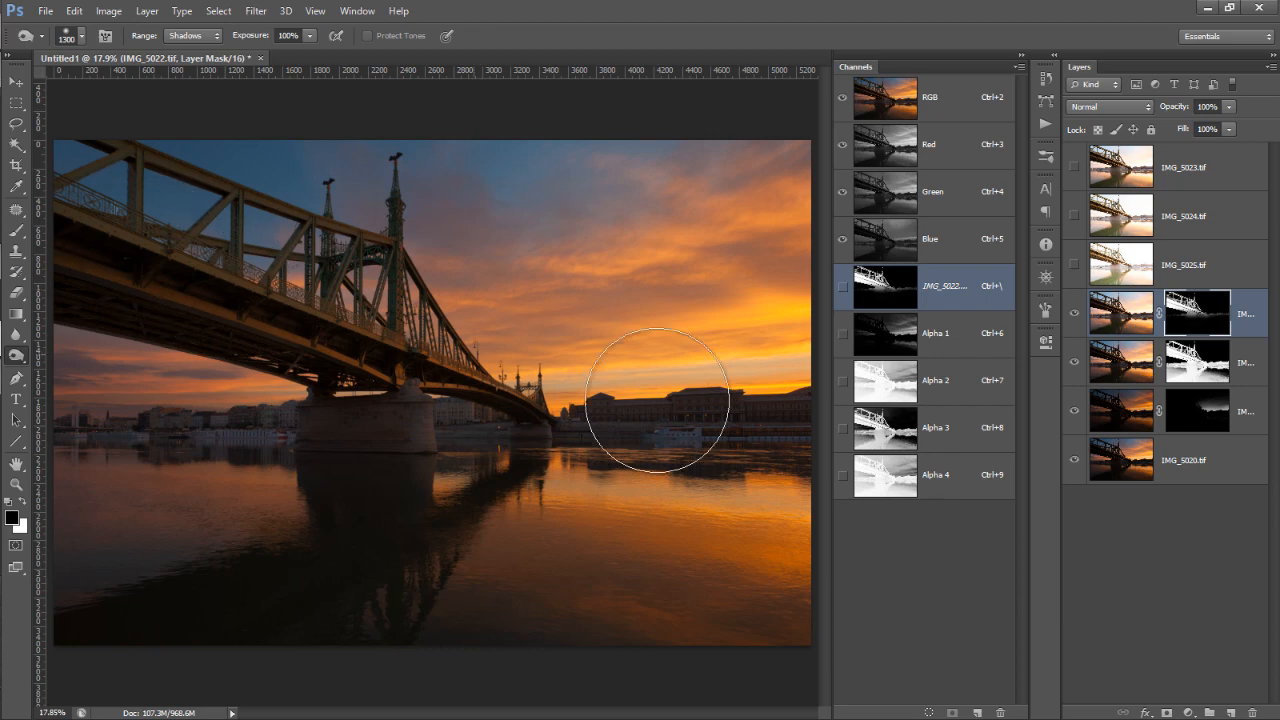
Step: Move the IMG_5023.tif layer directly above IMG_5022.tif, make it visible, and add a black layer mask
click(1120, 163)
drag(1120, 163, 1195, 268)
click(1075, 267)
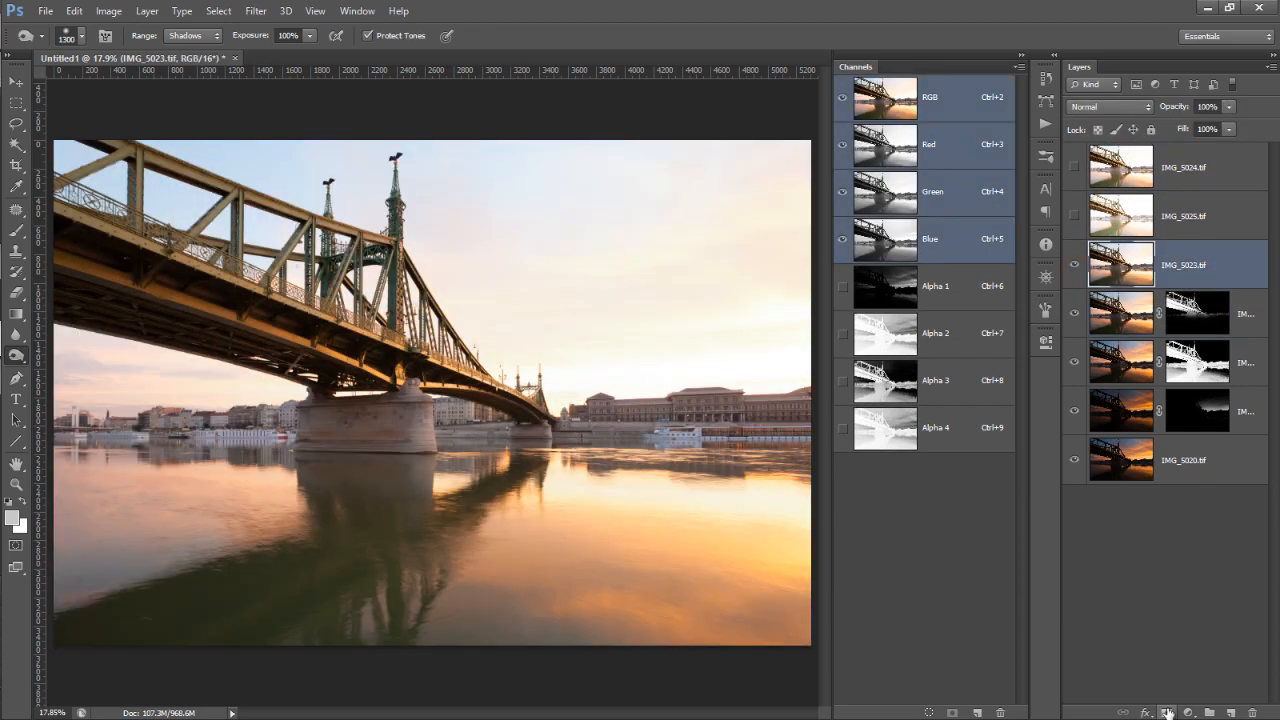
key(ctrl+d)
alt+click(1168, 708)
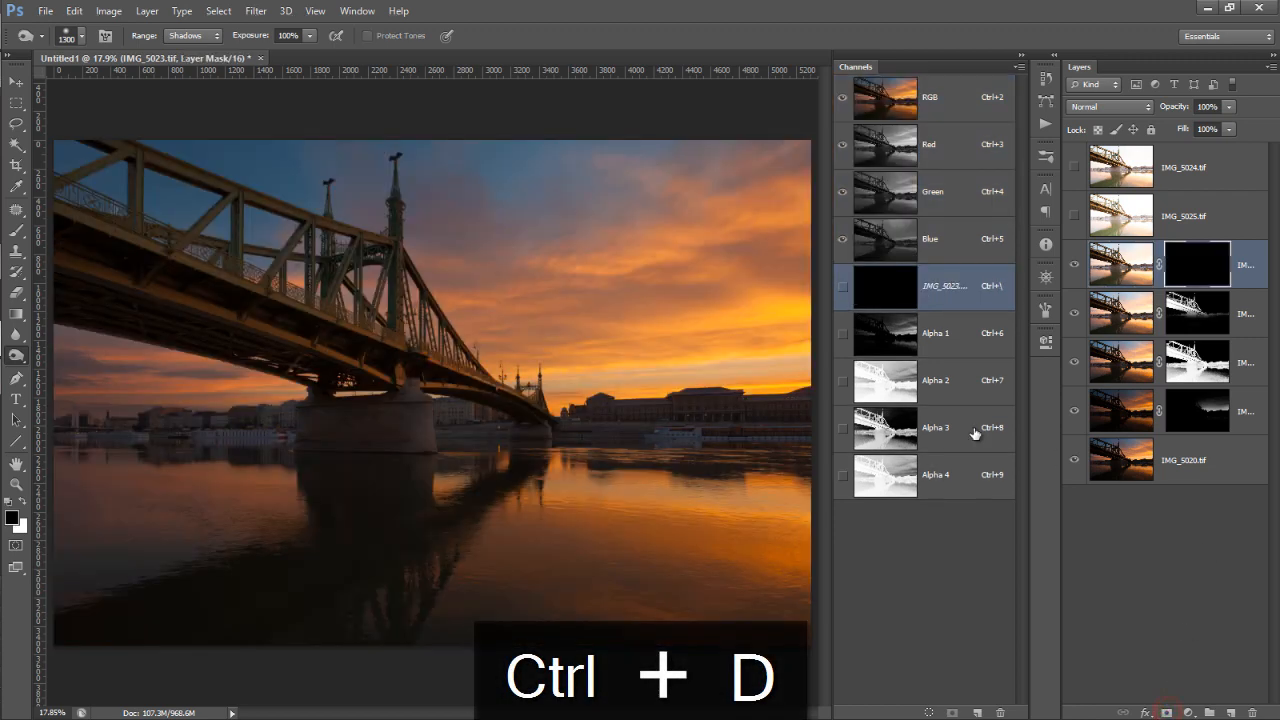
Step: Save the RGB channel's luminosity selection as the Alpha 5 channel, deselect, and invert that channel to represent the dark tones
ctrl+click(878, 100)
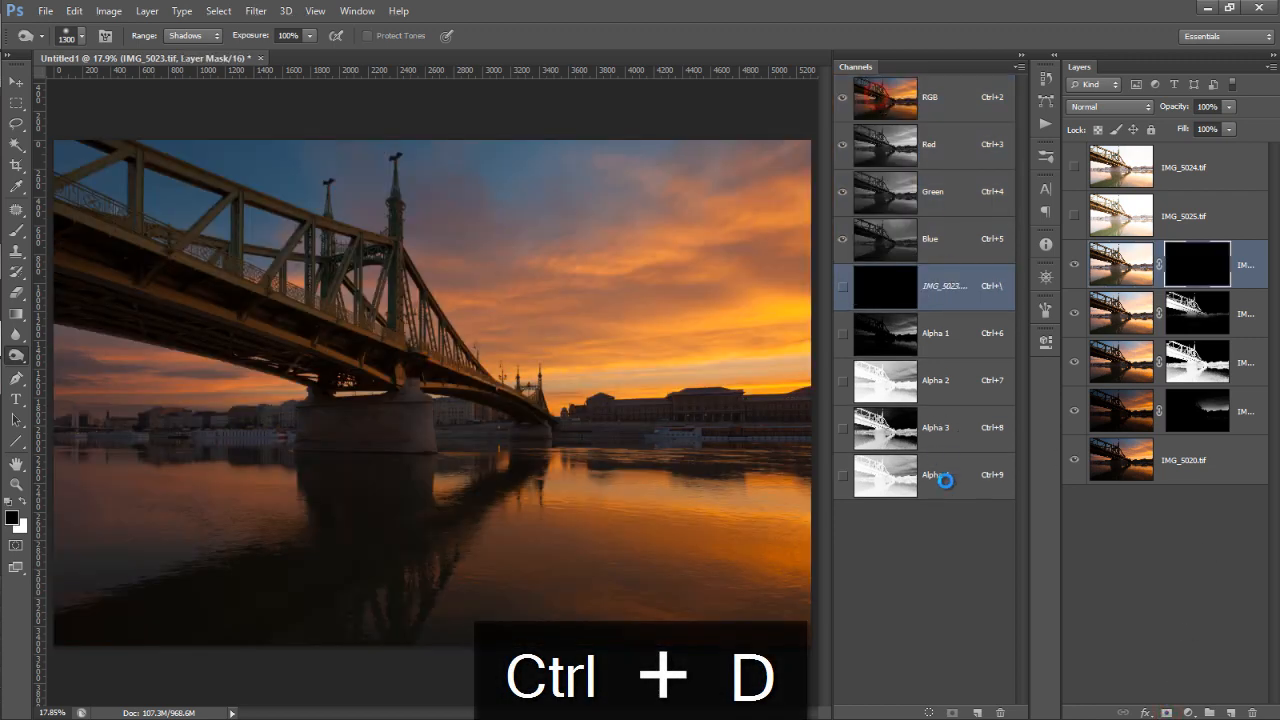
click(952, 712)
click(880, 518)
key(ctrl+d)
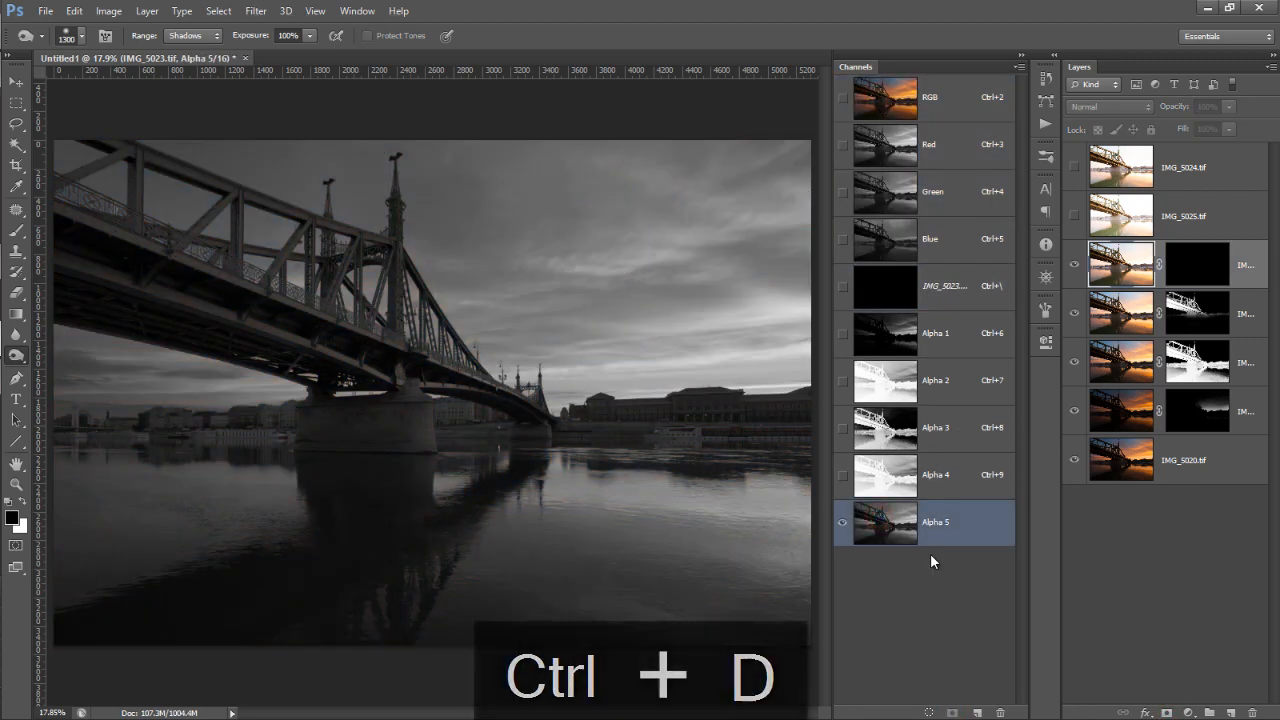
key(ctrl+i)
Step: Target the IMG_5023.tif mask, load Alpha 5 as a selection, and intersect it with itself repeatedly to isolate the darkest shadows under the bridge
ctrl+click(886, 517)
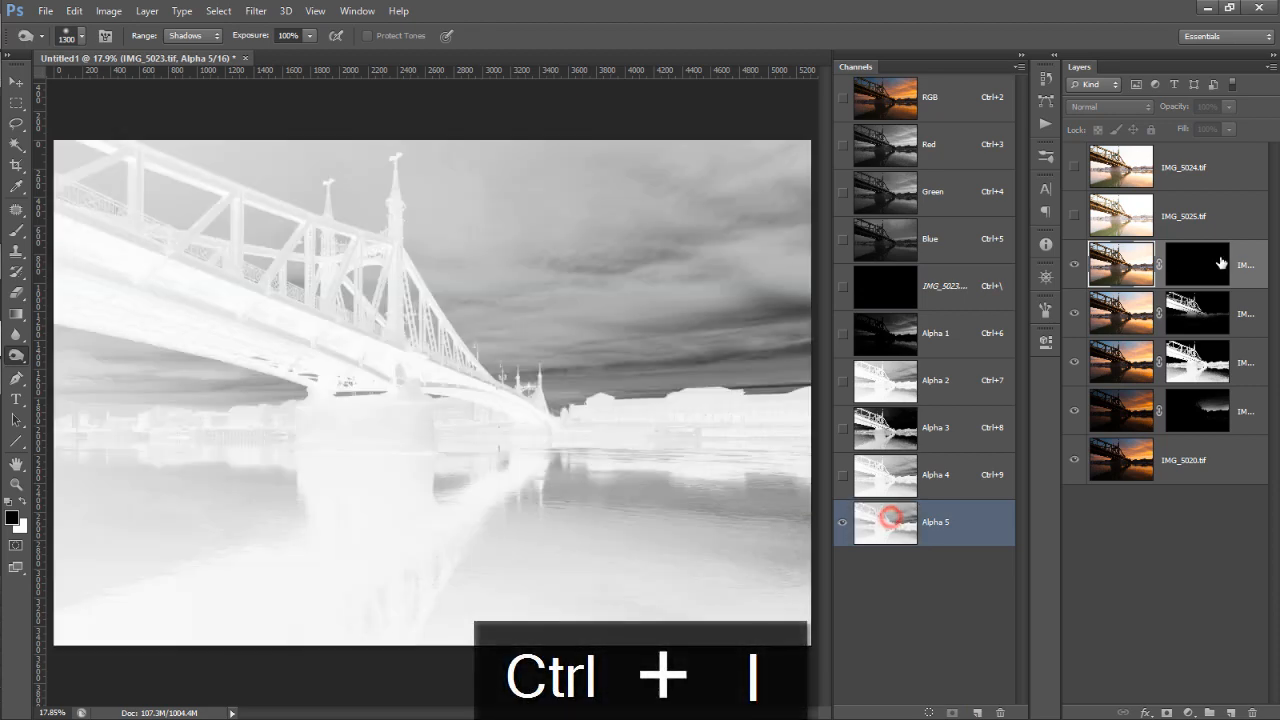
click(1202, 260)
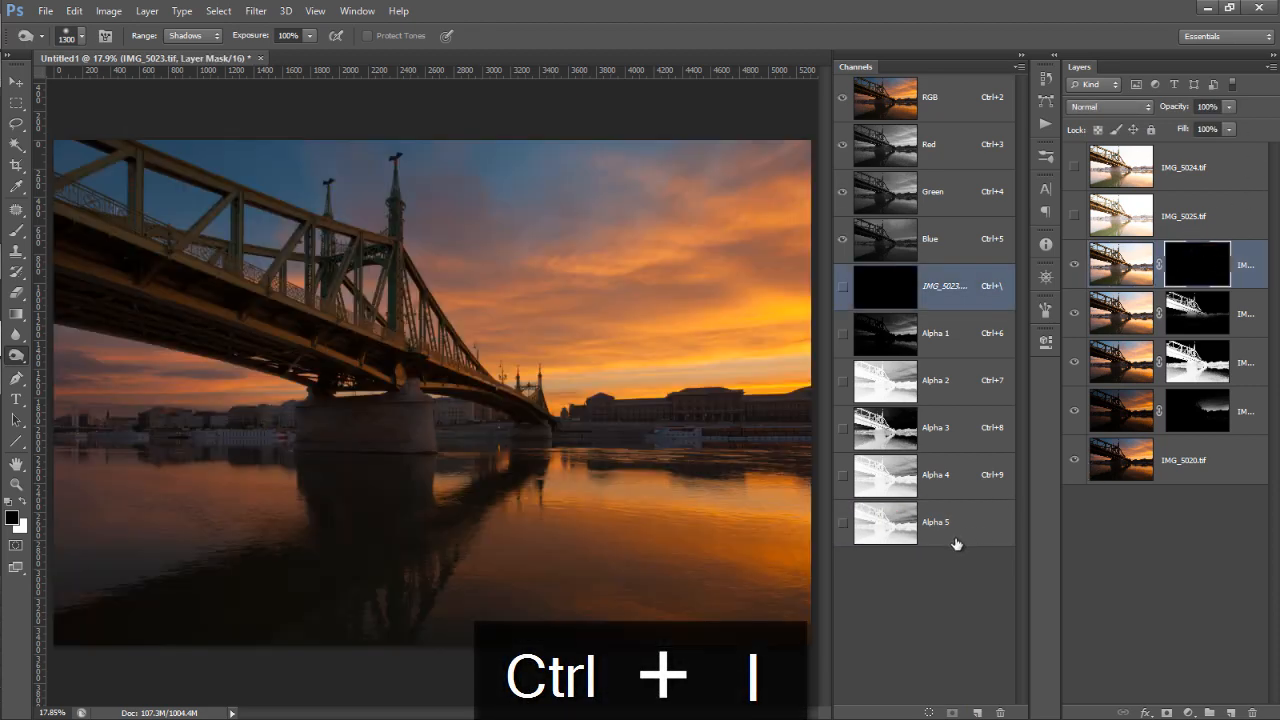
ctrl+click(874, 528)
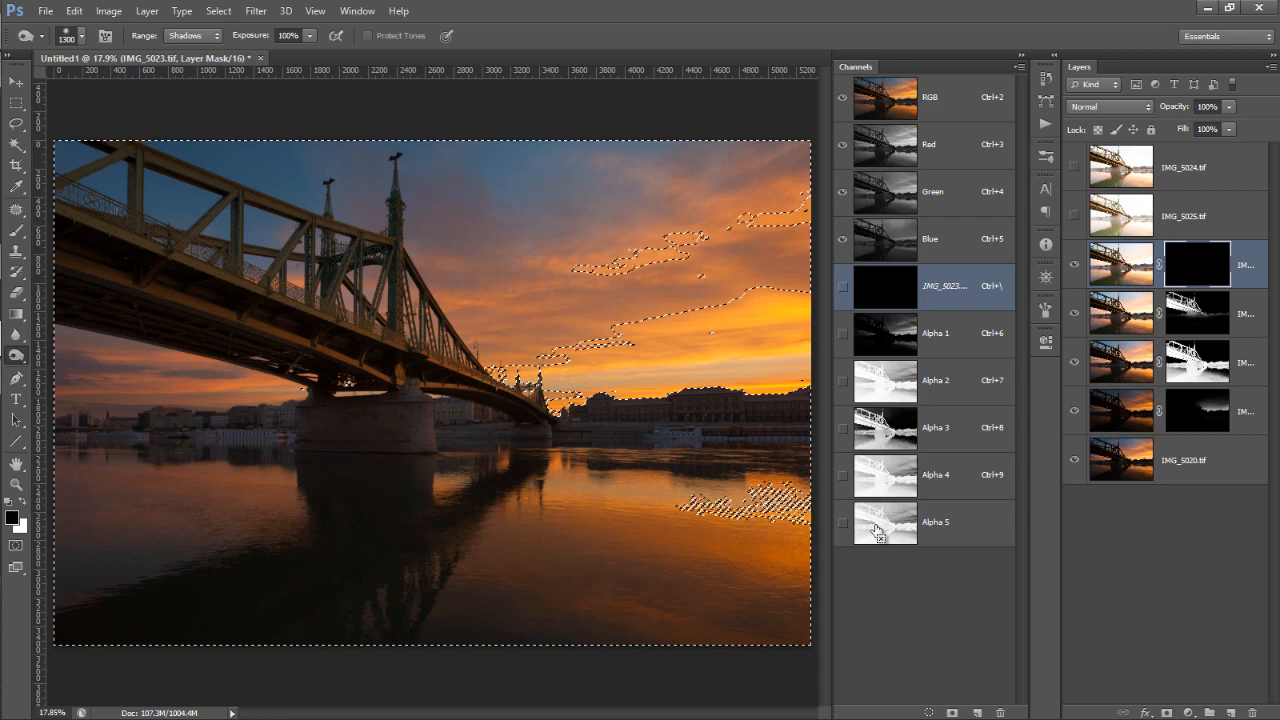
ctrl+alt+shift+click(876, 528)
ctrl+alt+shift+click(885, 534)
ctrl+alt+shift+click(885, 534)
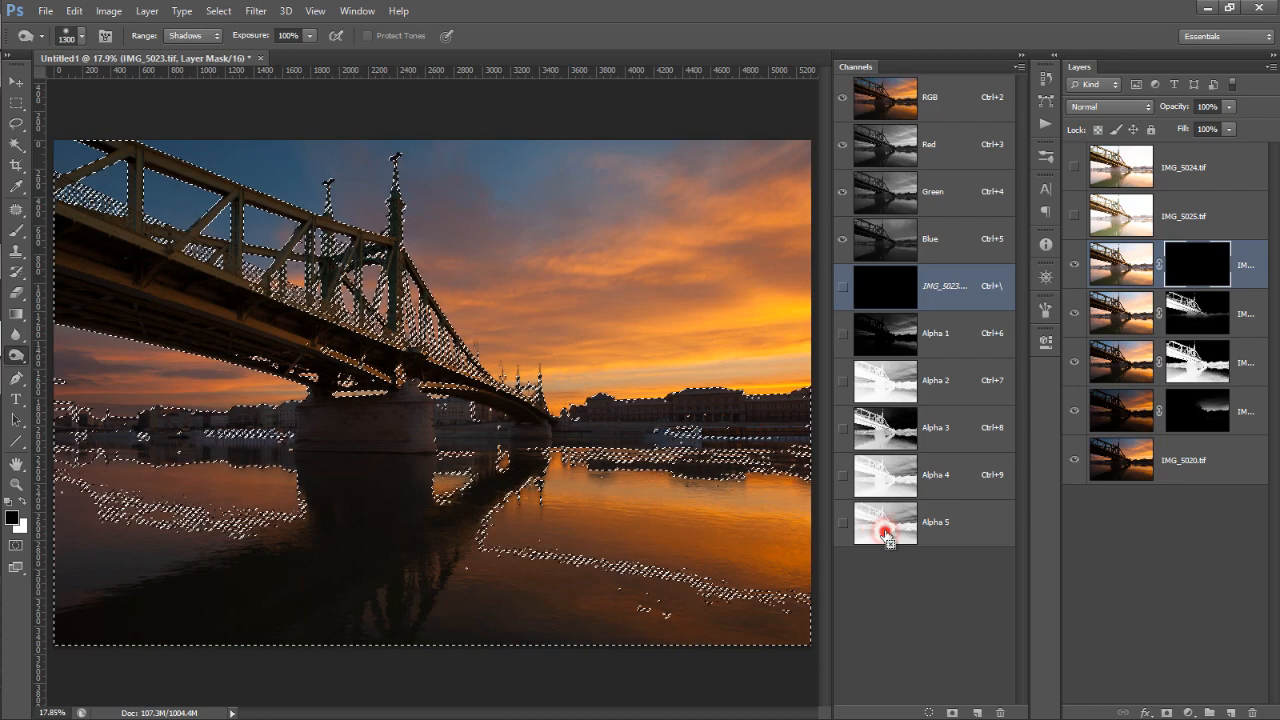
double_click(886, 530)
click(848, 299)
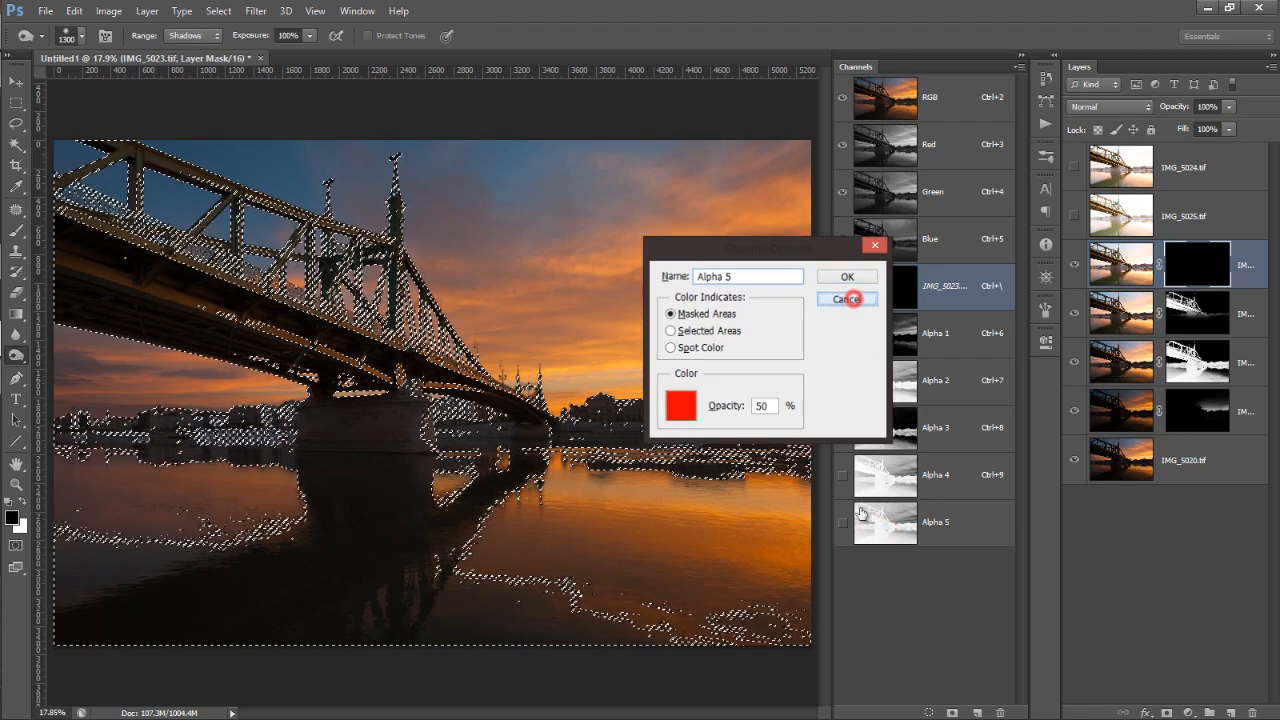
ctrl+alt+shift+click(875, 527)
ctrl+alt+shift+click(880, 531)
ctrl+alt+shift+click(882, 533)
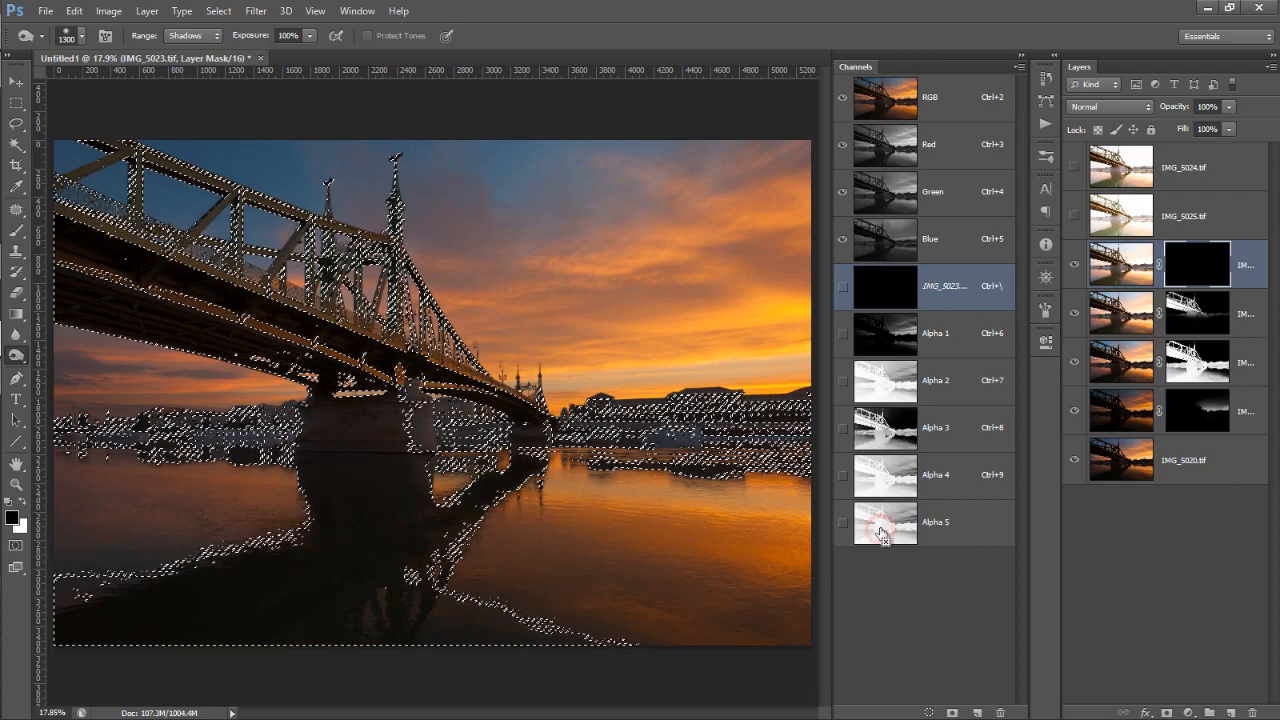
ctrl+alt+shift+click(881, 532)
ctrl+alt+shift+click(881, 533)
ctrl+alt+shift+click(882, 534)
ctrl+alt+shift+click(882, 534)
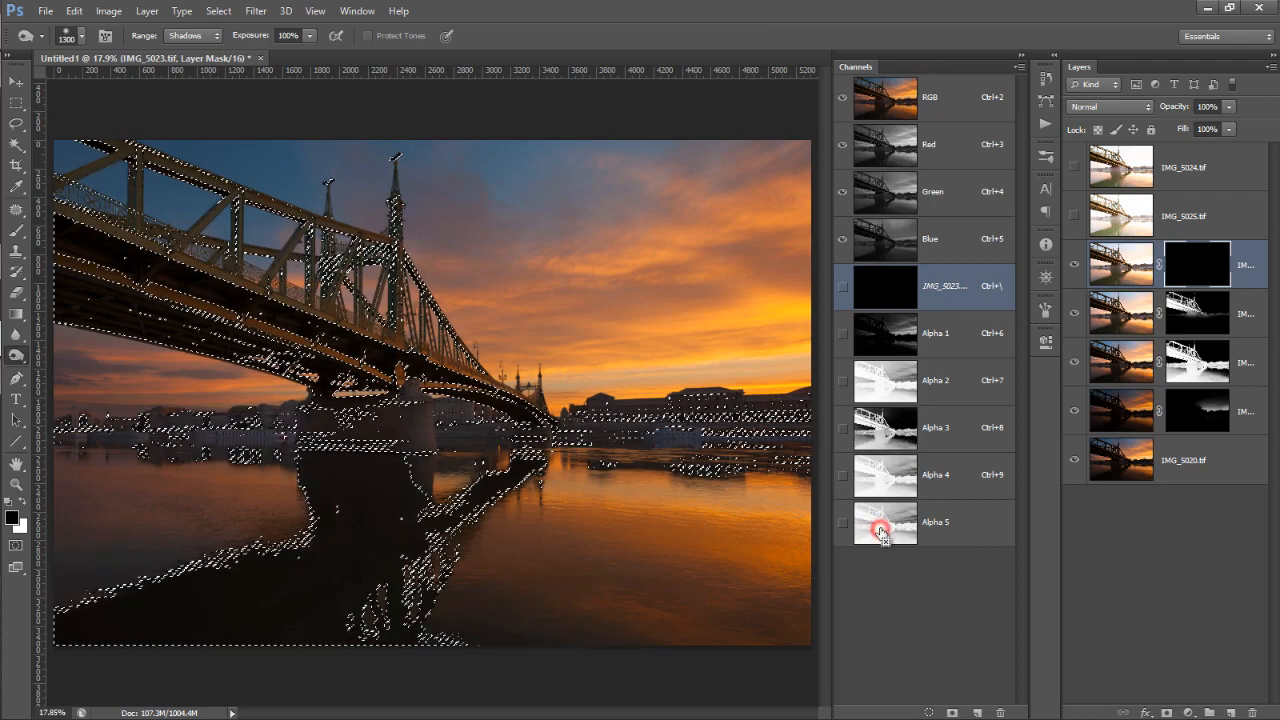
ctrl+alt+shift+click(882, 534)
ctrl+alt+shift+click(882, 534)
ctrl+alt+shift+click(882, 534)
ctrl+alt+shift+click(883, 535)
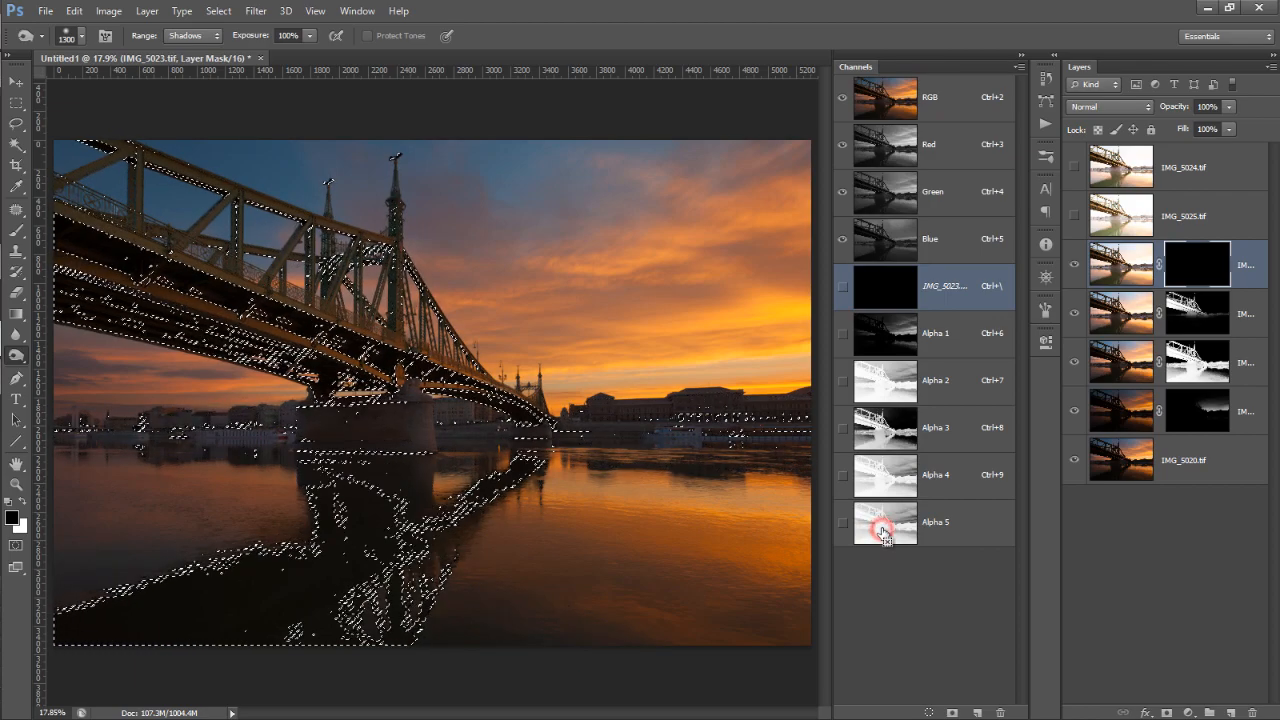
ctrl+alt+shift+click(883, 535)
ctrl+alt+shift+click(884, 535)
ctrl+alt+shift+click(885, 535)
ctrl+alt+shift+click(886, 535)
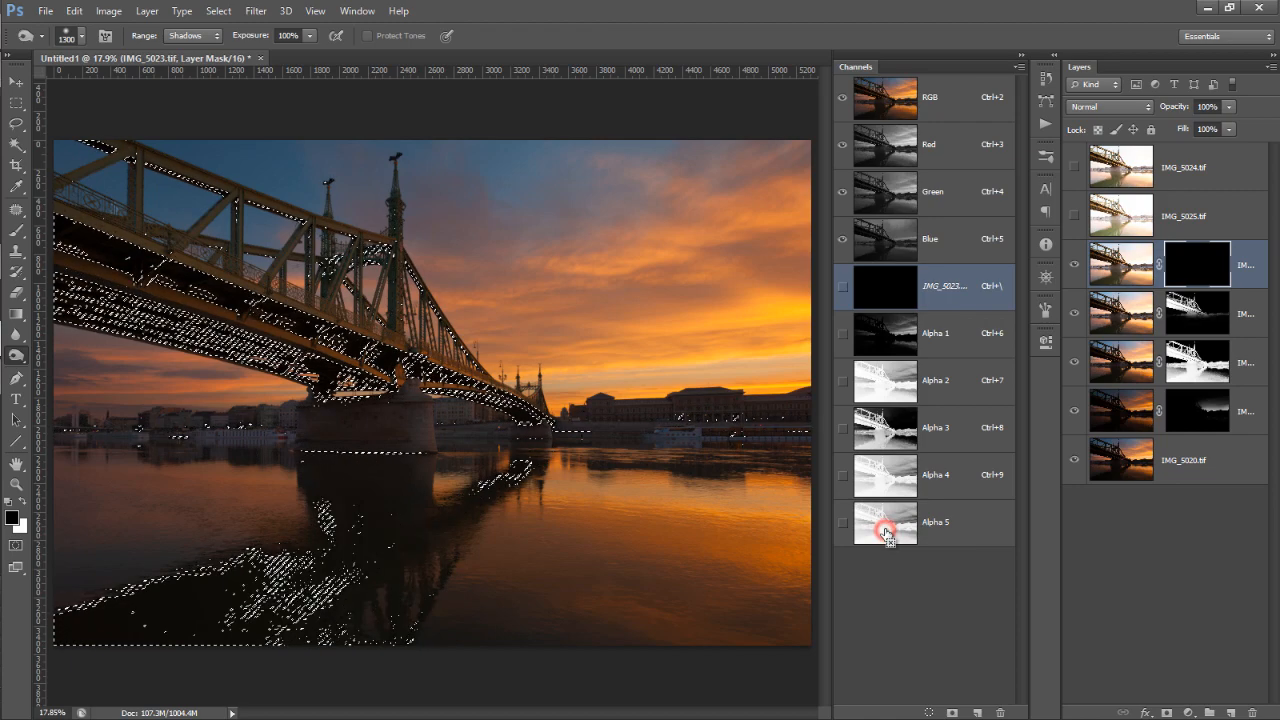
ctrl+alt+shift+click(886, 535)
ctrl+alt+shift+click(886, 536)
ctrl+alt+shift+click(887, 536)
ctrl+alt+shift+click(887, 537)
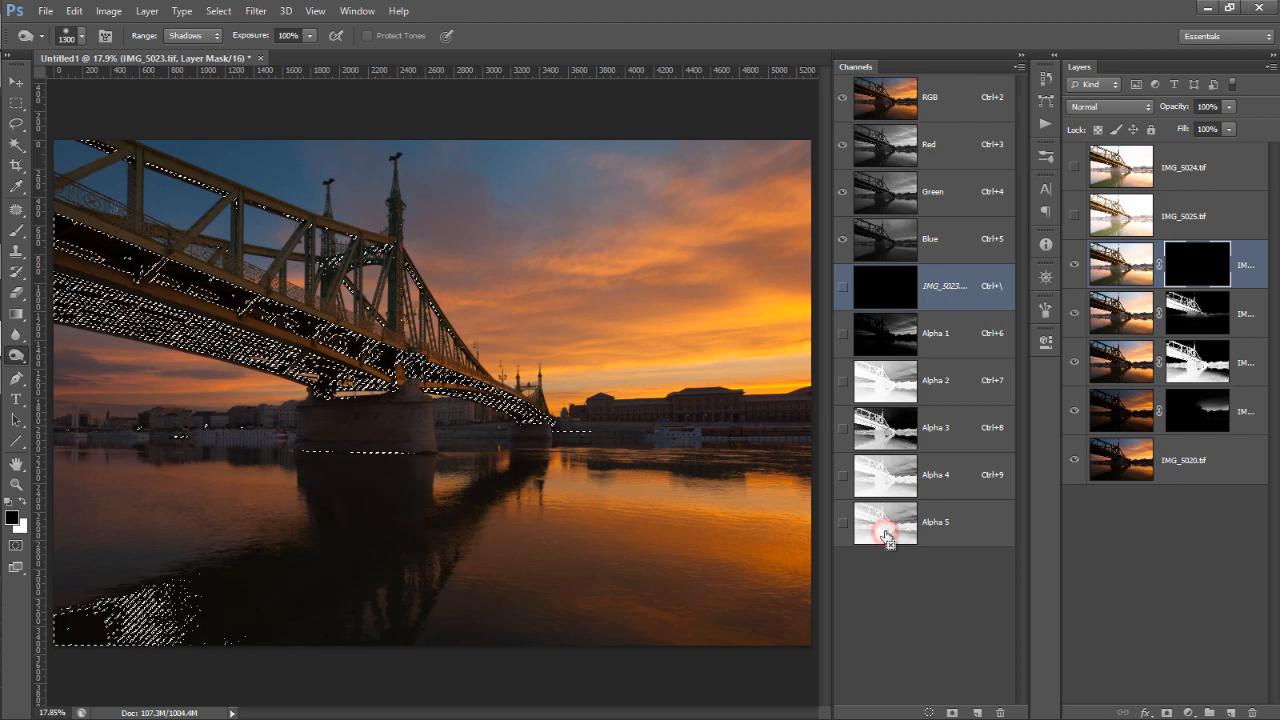
ctrl+alt+shift+click(886, 537)
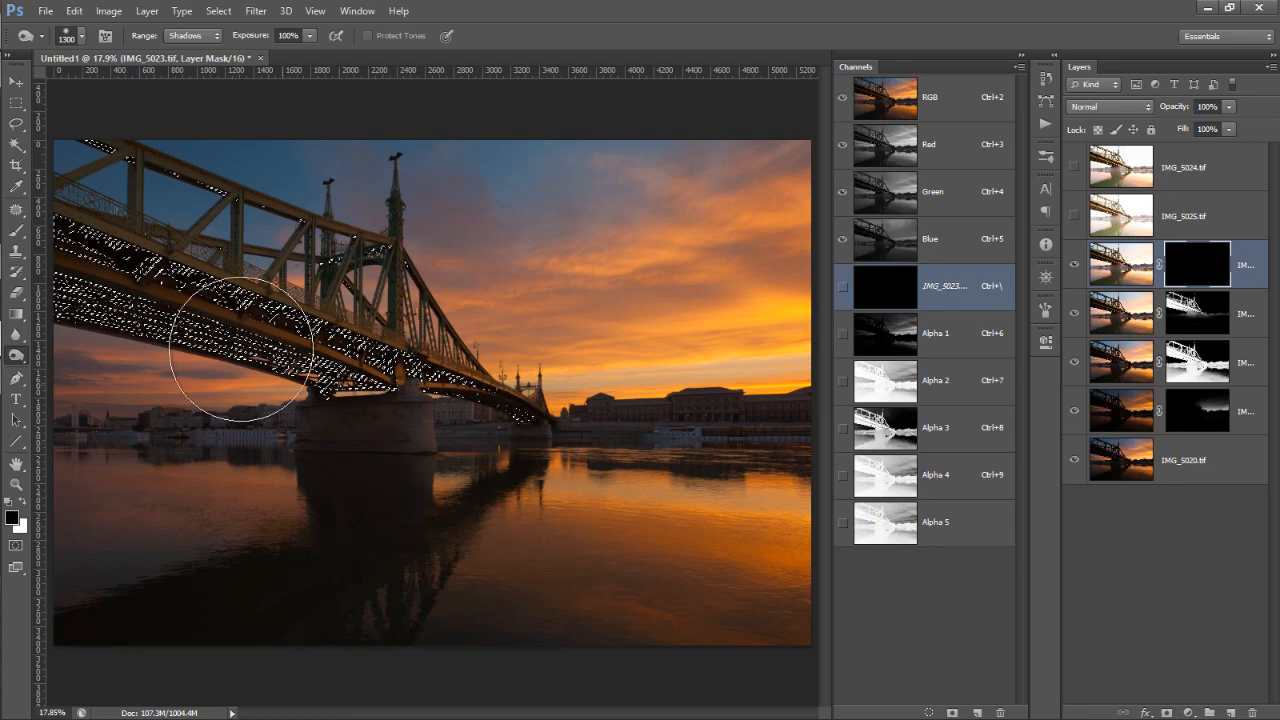
Step: Paint white through the hidden selection on the IMG_5023.tif mask over the bridge's underside and reflection, and compare the blend with IMG_5020.tif alone
drag(208, 302, 314, 400)
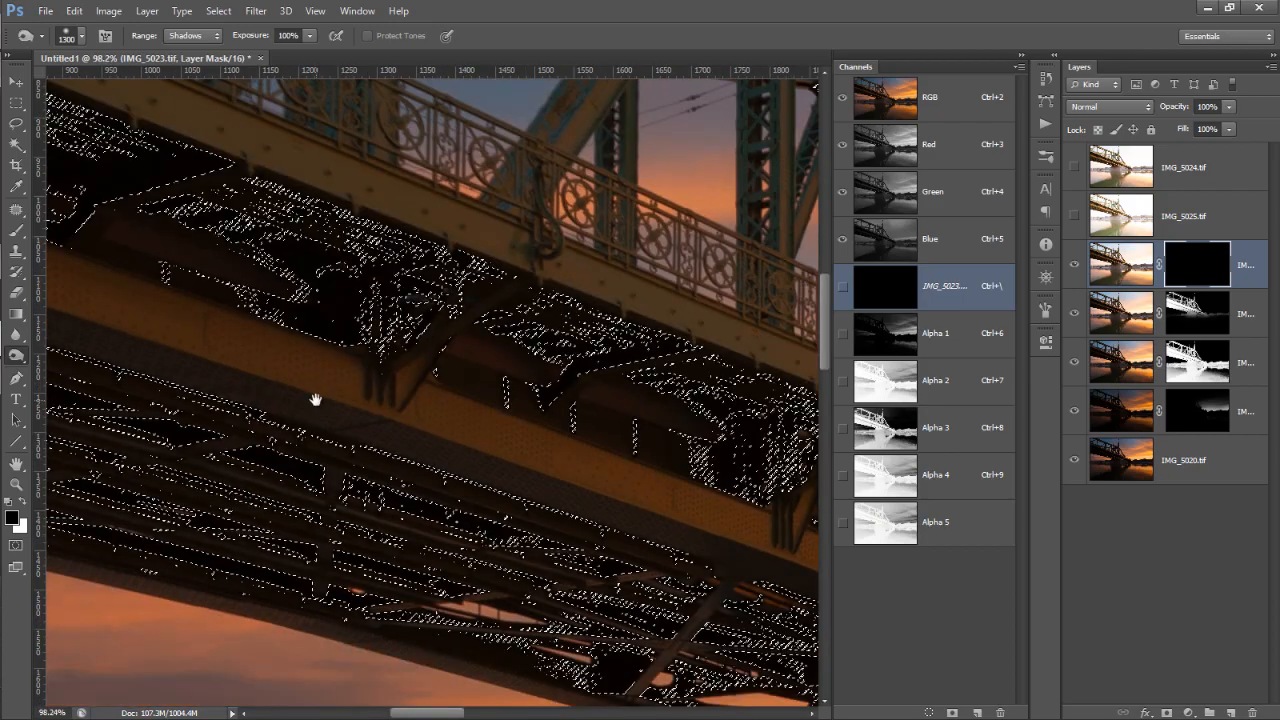
drag(425, 505, 626, 407)
drag(449, 266, 547, 530)
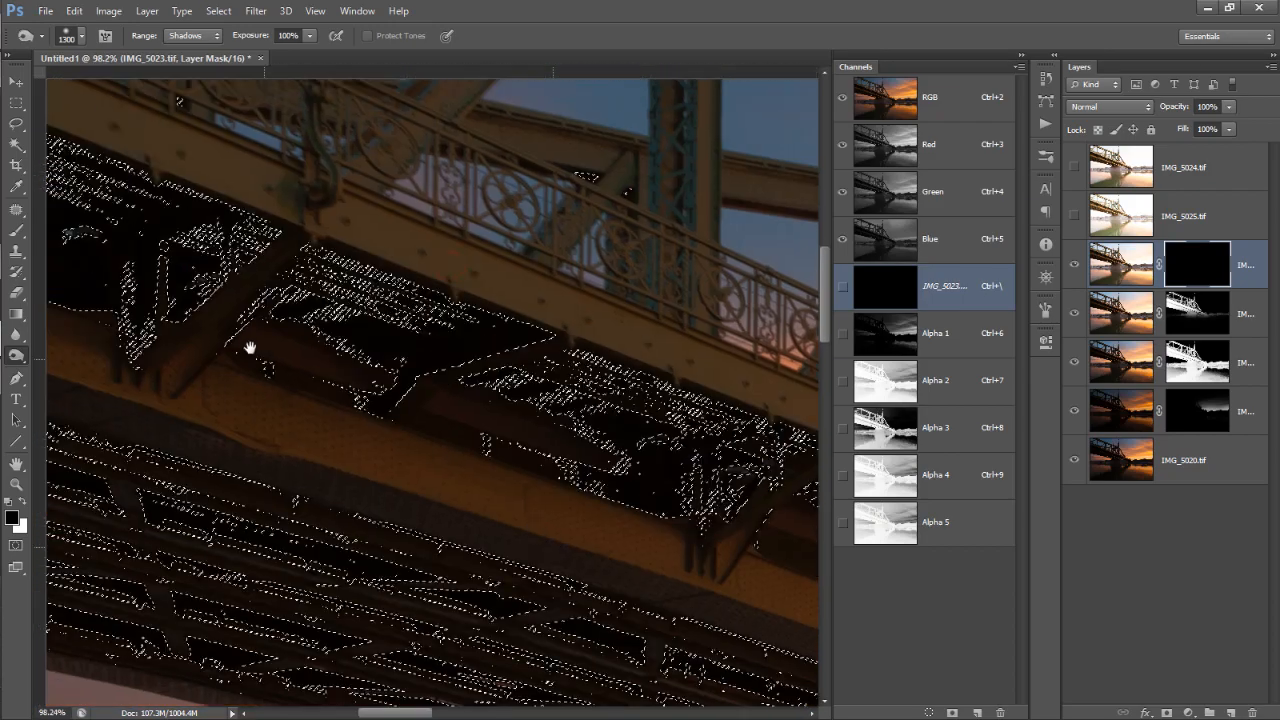
drag(251, 348, 406, 451)
right_click(320, 320)
click(343, 330)
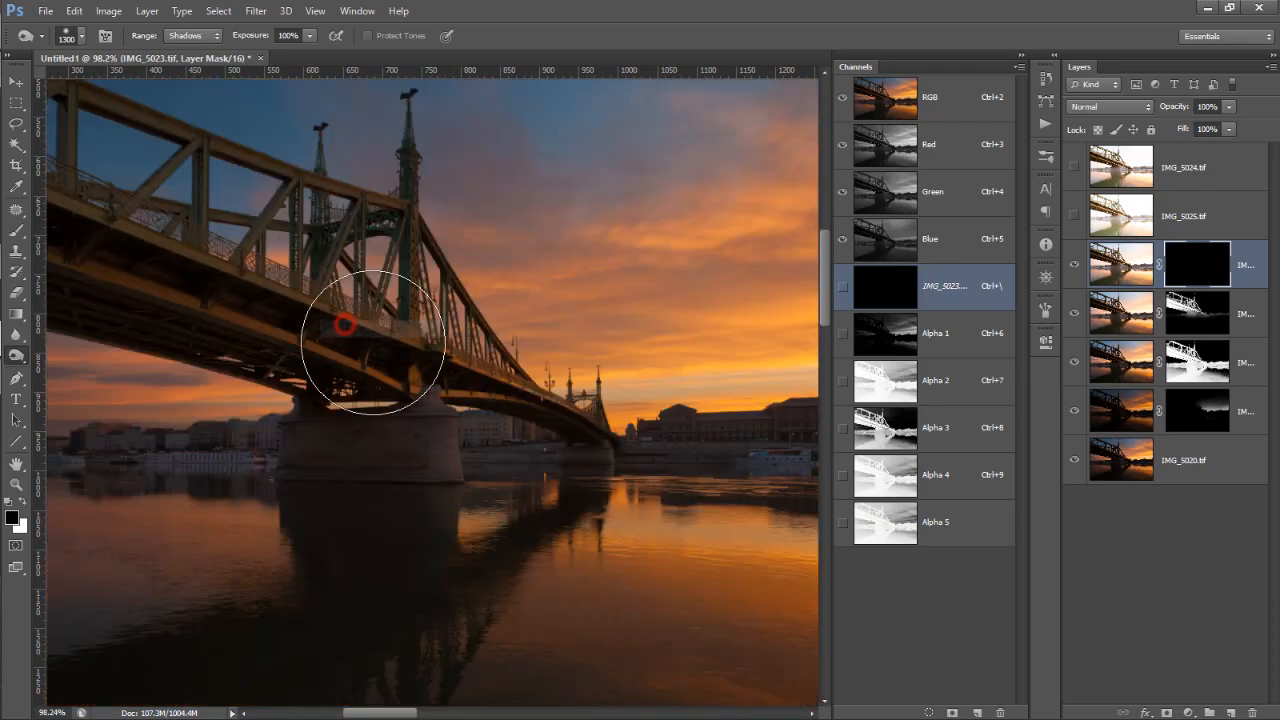
key(ctrl+h)
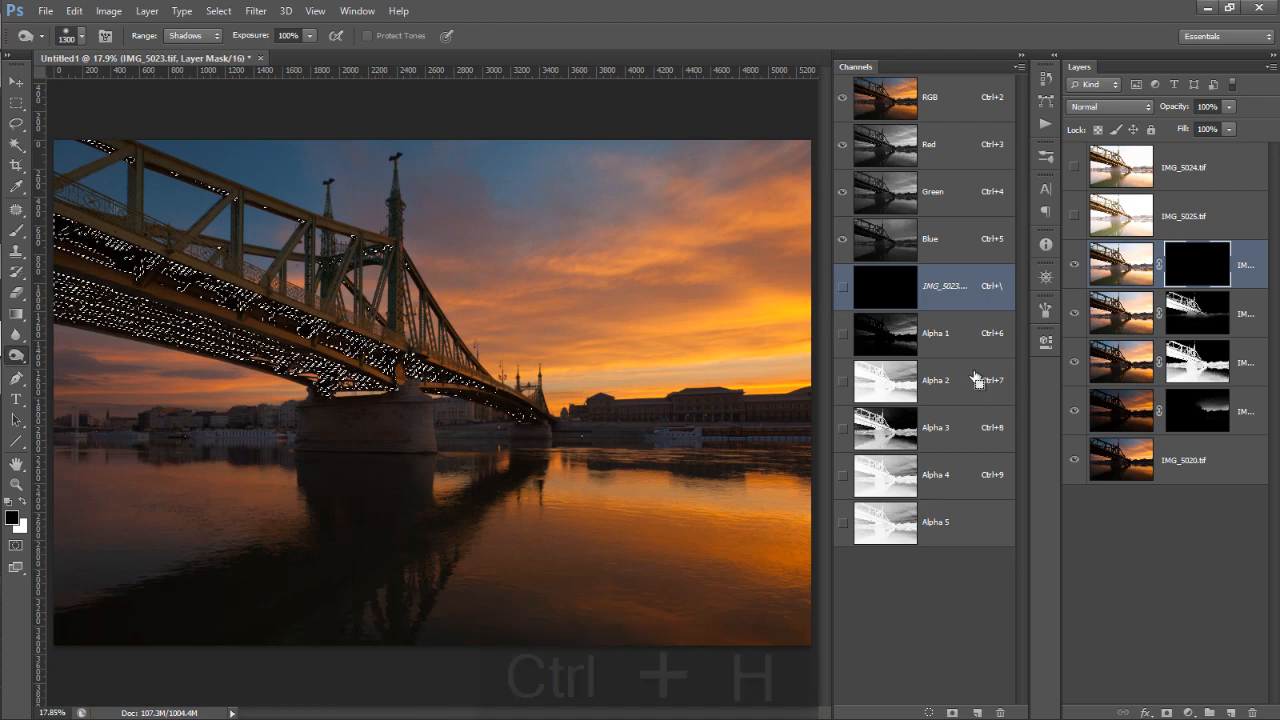
click(16, 230)
click(22, 505)
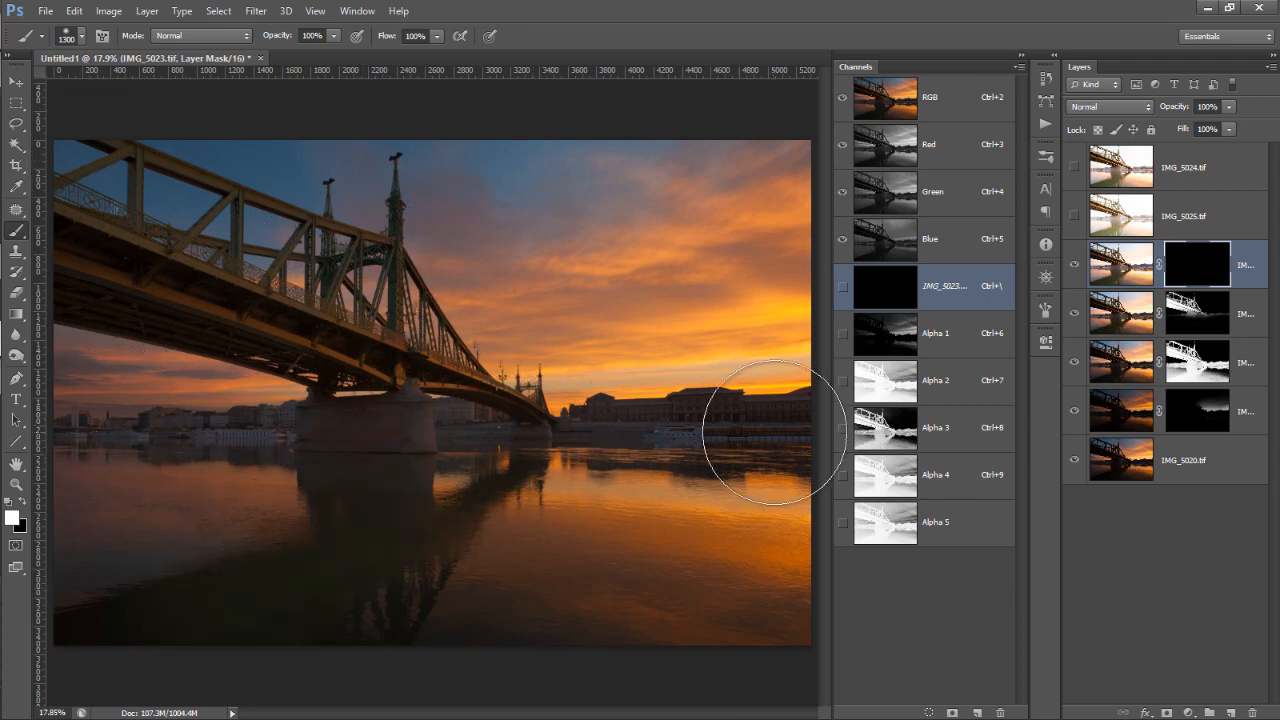
drag(335, 277, 518, 585)
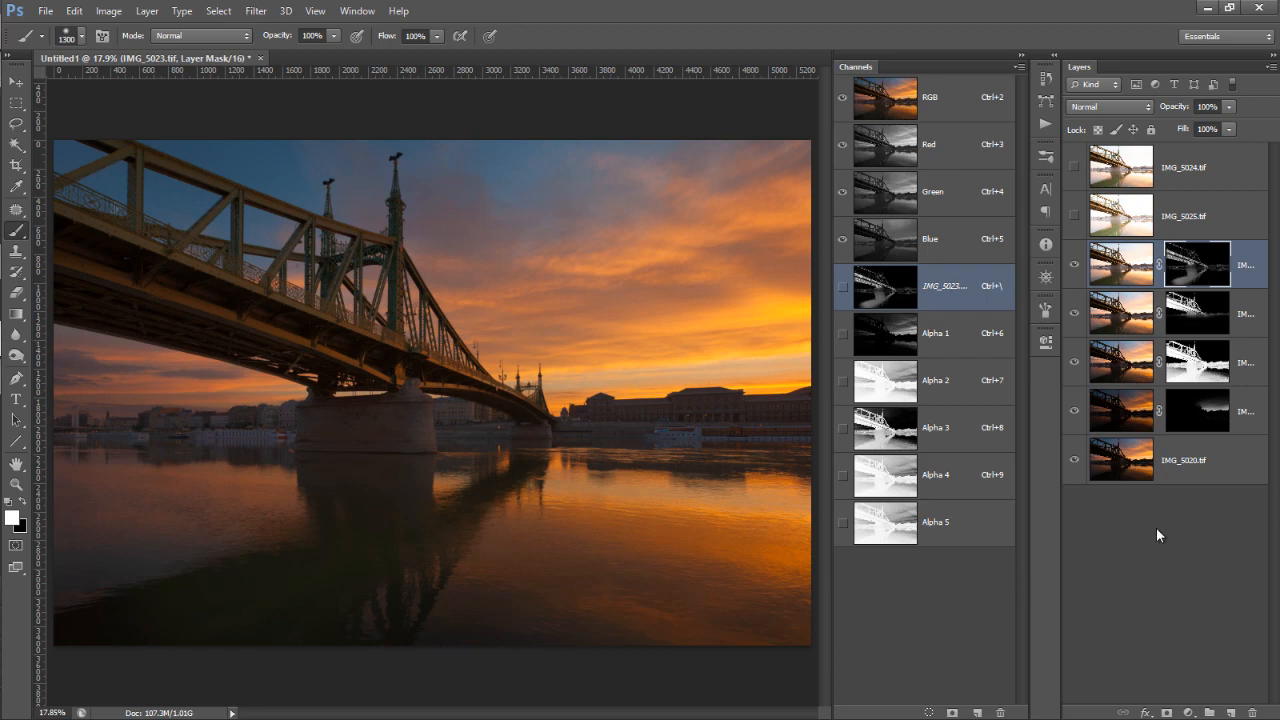
alt+click(1074, 460)
alt+click(1074, 461)
Step: Deselect and add a Curves adjustment layer with a contrast-boosting preset directly above the IMG_5023.tif layer
click(1110, 272)
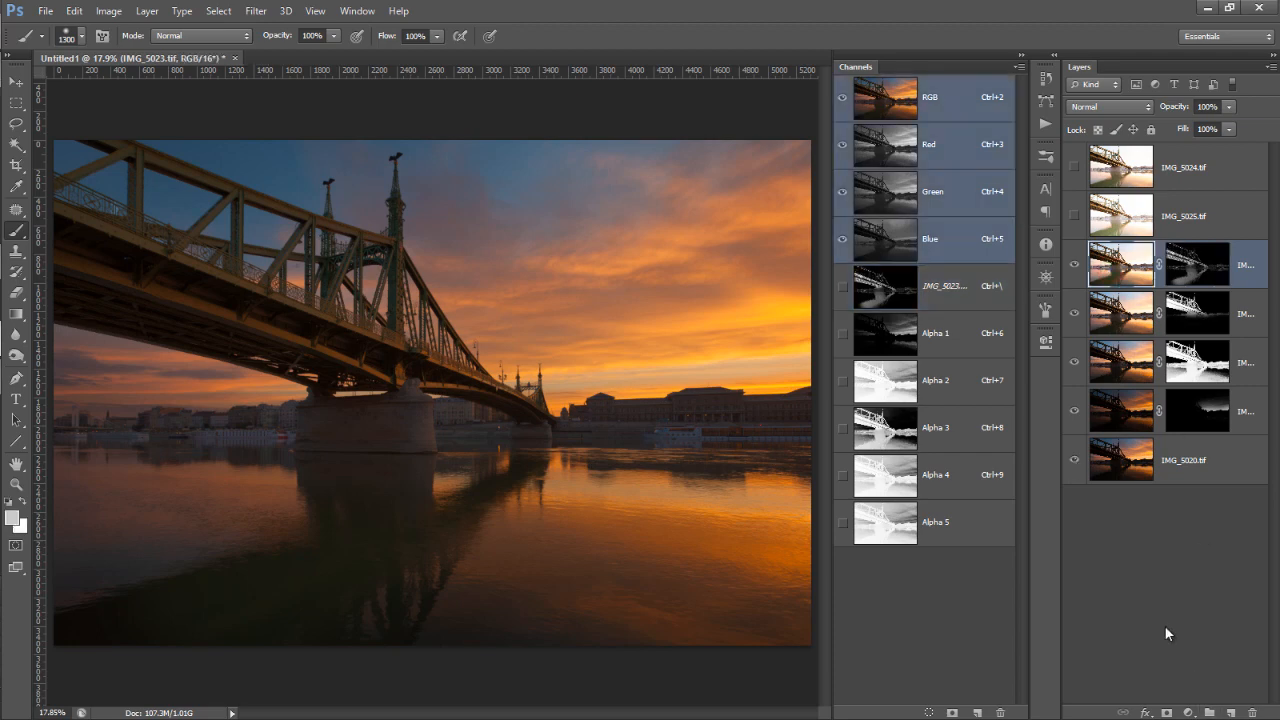
key(ctrl+d)
click(1188, 712)
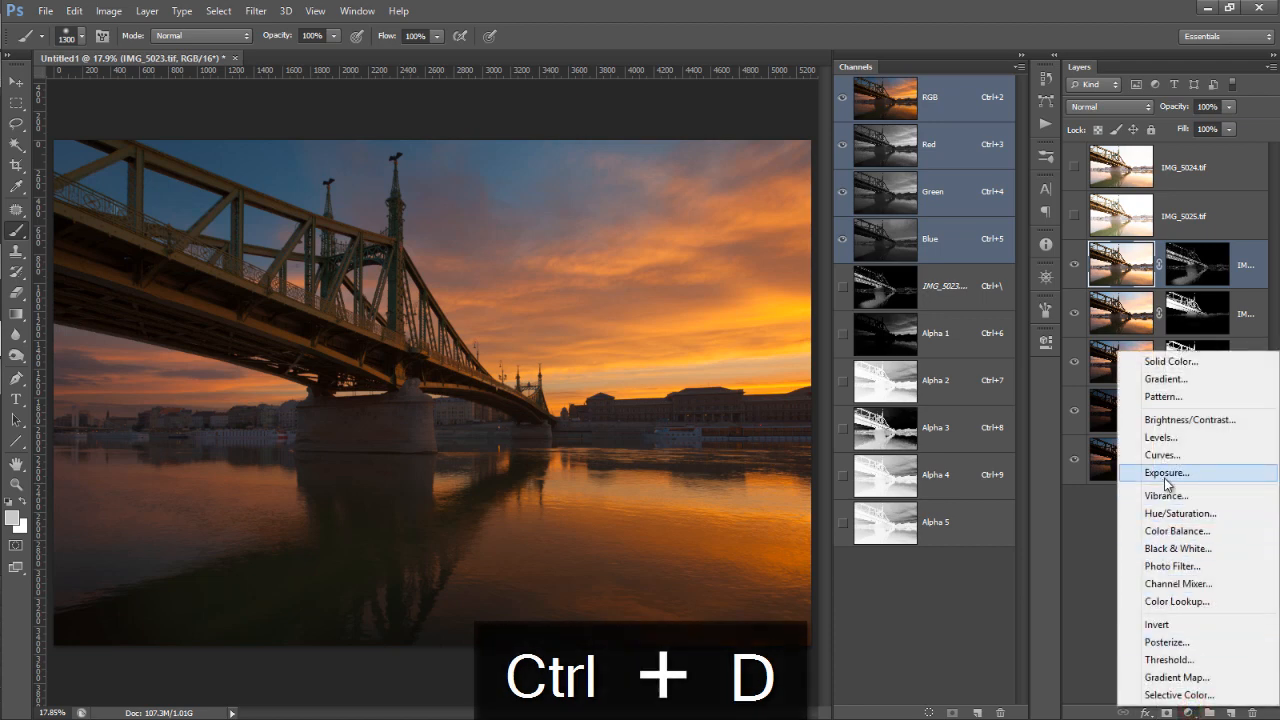
click(1162, 455)
click(945, 380)
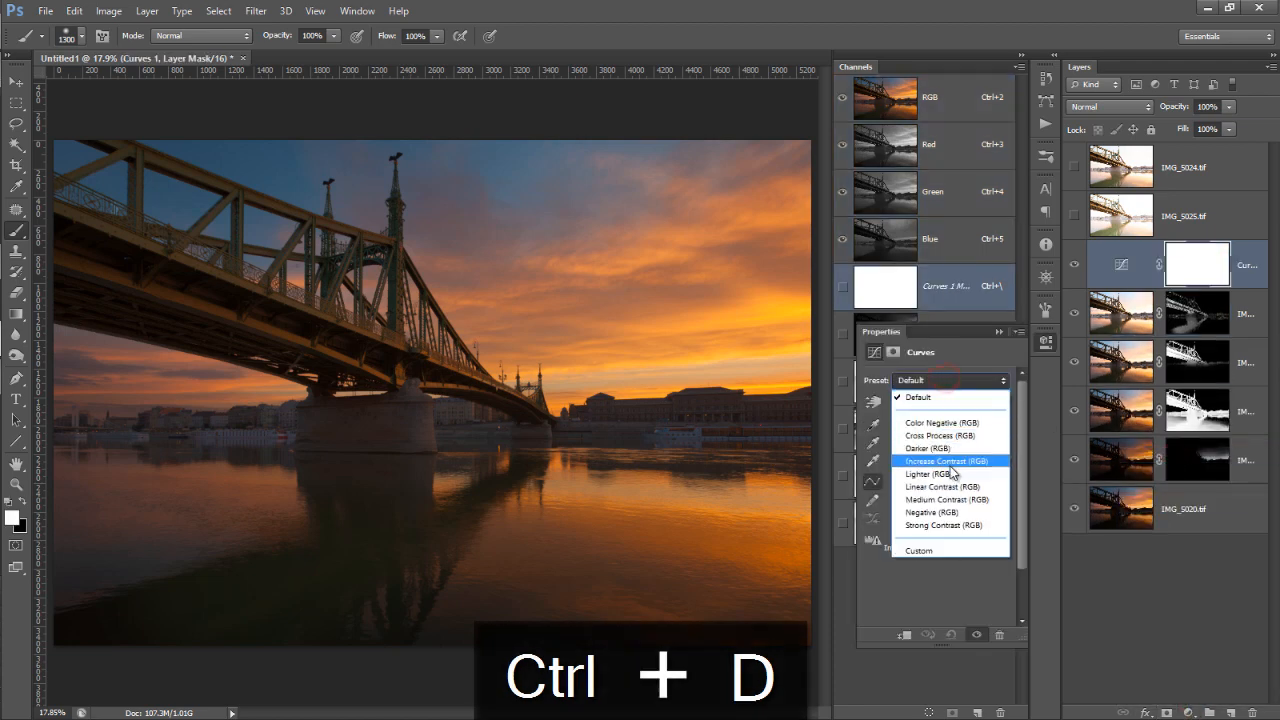
click(945, 494)
click(1045, 341)
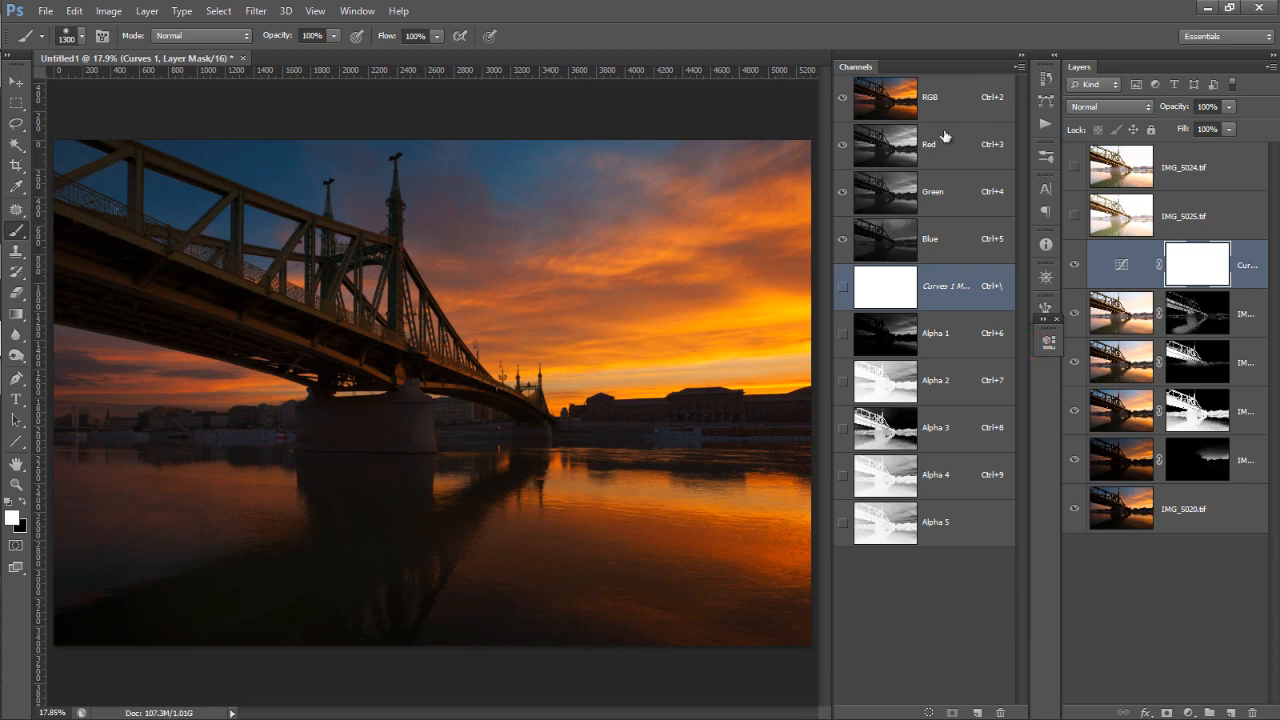
Step: Reduce the Curves adjustment layer's opacity to 46%
click(1228, 106)
click(1184, 124)
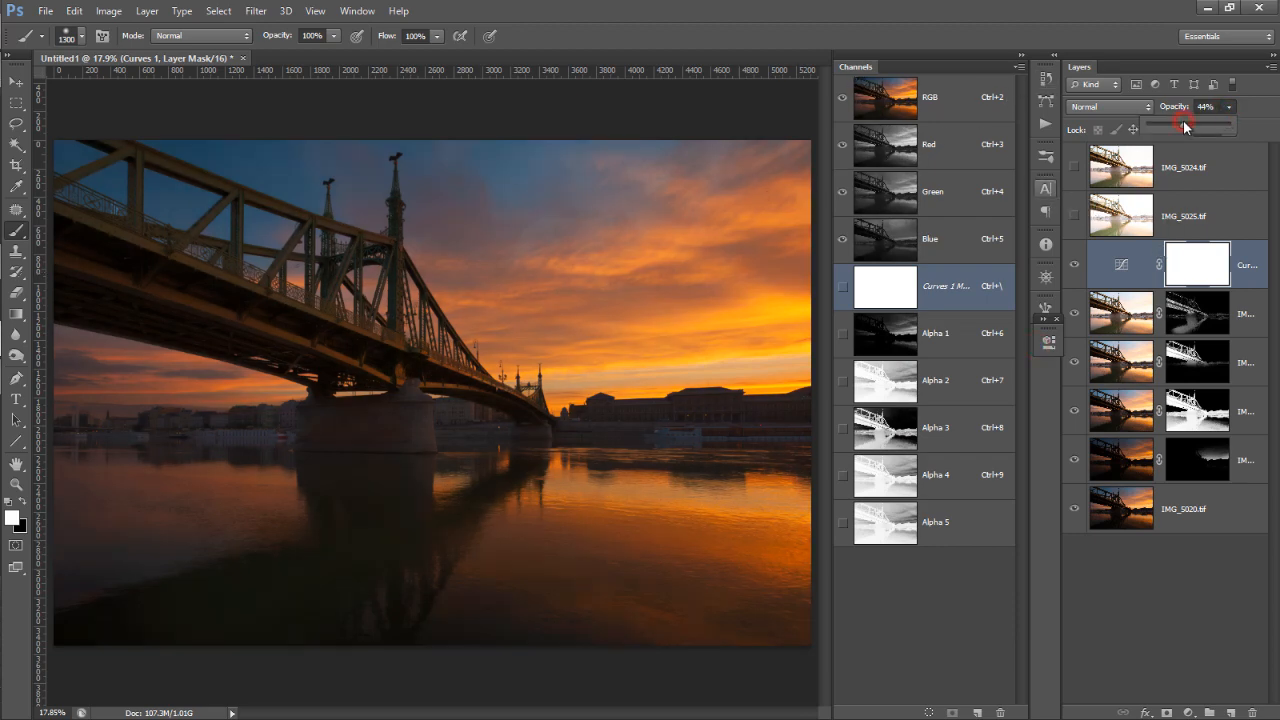
drag(1185, 121, 1181, 124)
click(1225, 281)
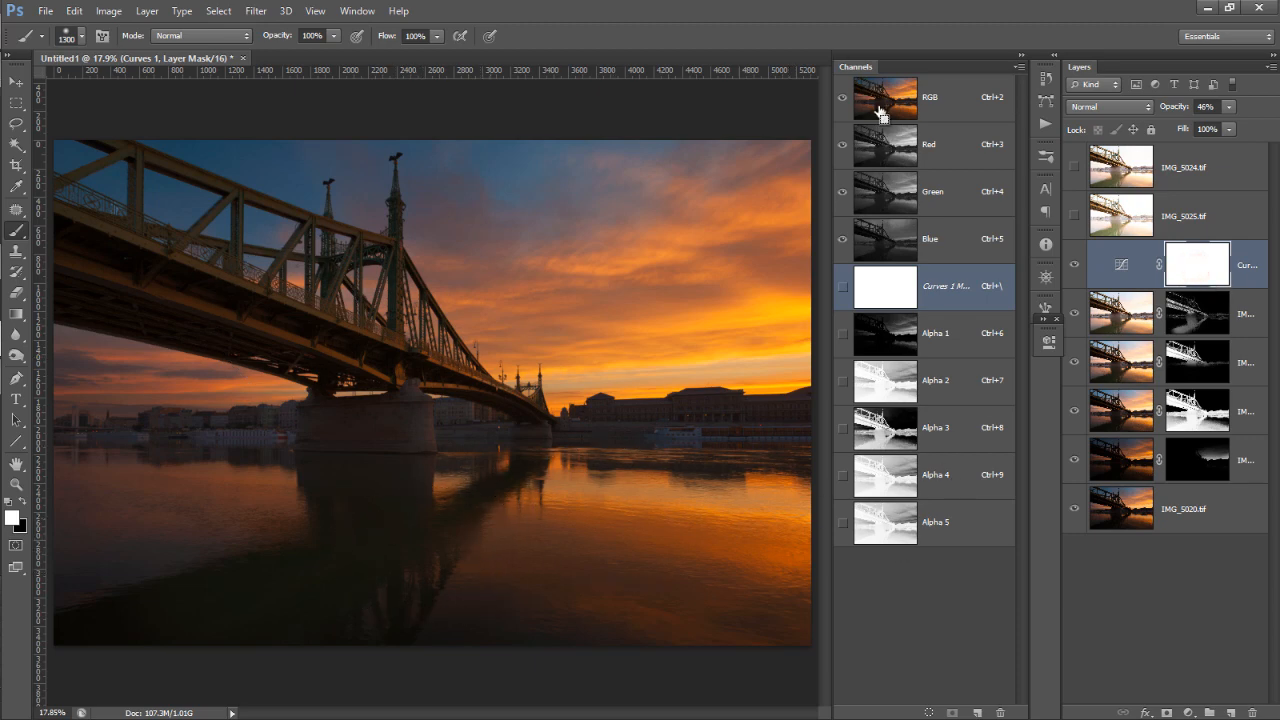
Step: Save the RGB channel's luminosity selection as the Alpha 6 channel, deselect, and invert that channel
click(952, 712)
click(886, 571)
key(ctrl+d)
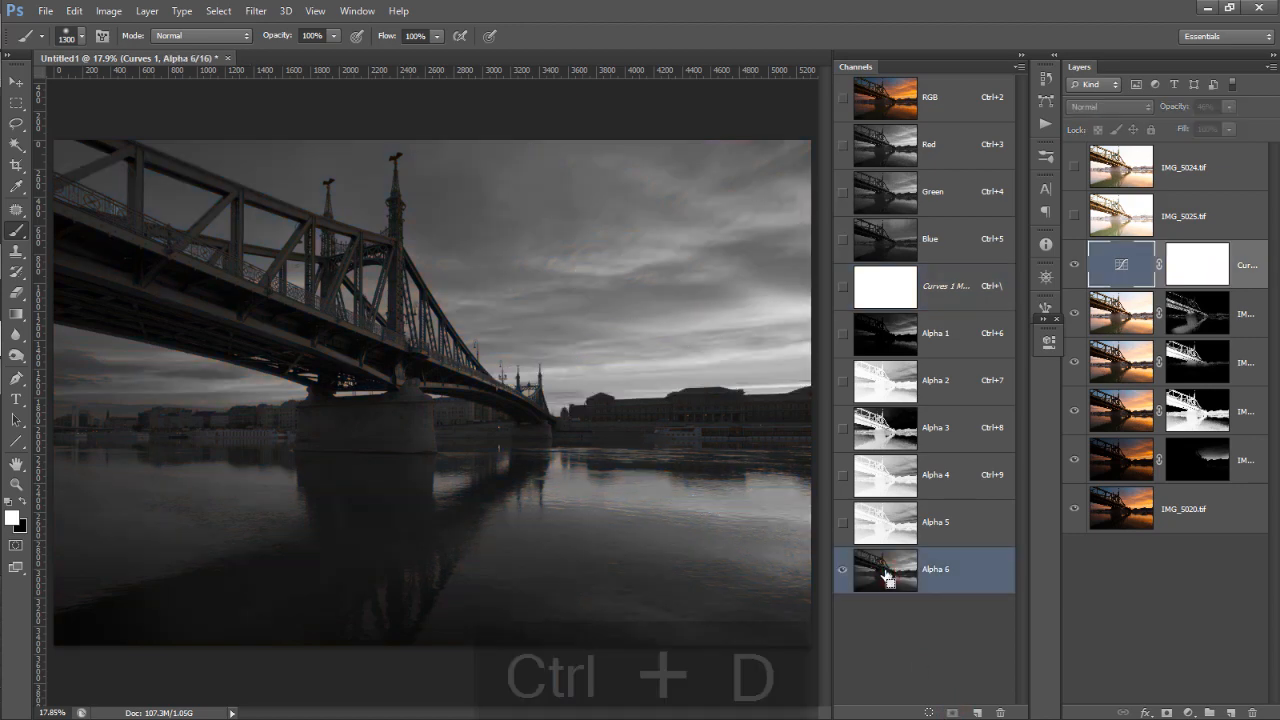
key(ctrl+i)
Step: Load Alpha 6 as a selection and intersect it with itself repeatedly to narrow it to the darker tones
ctrl+click(885, 572)
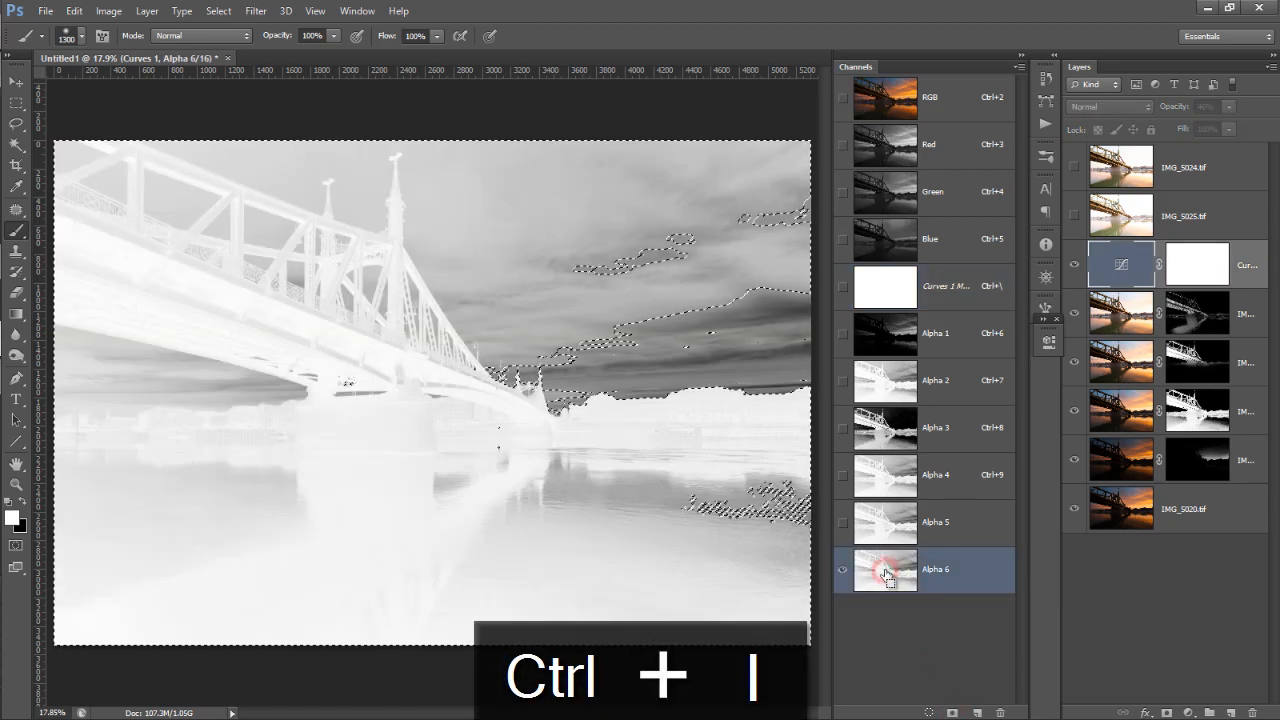
double_click(885, 571)
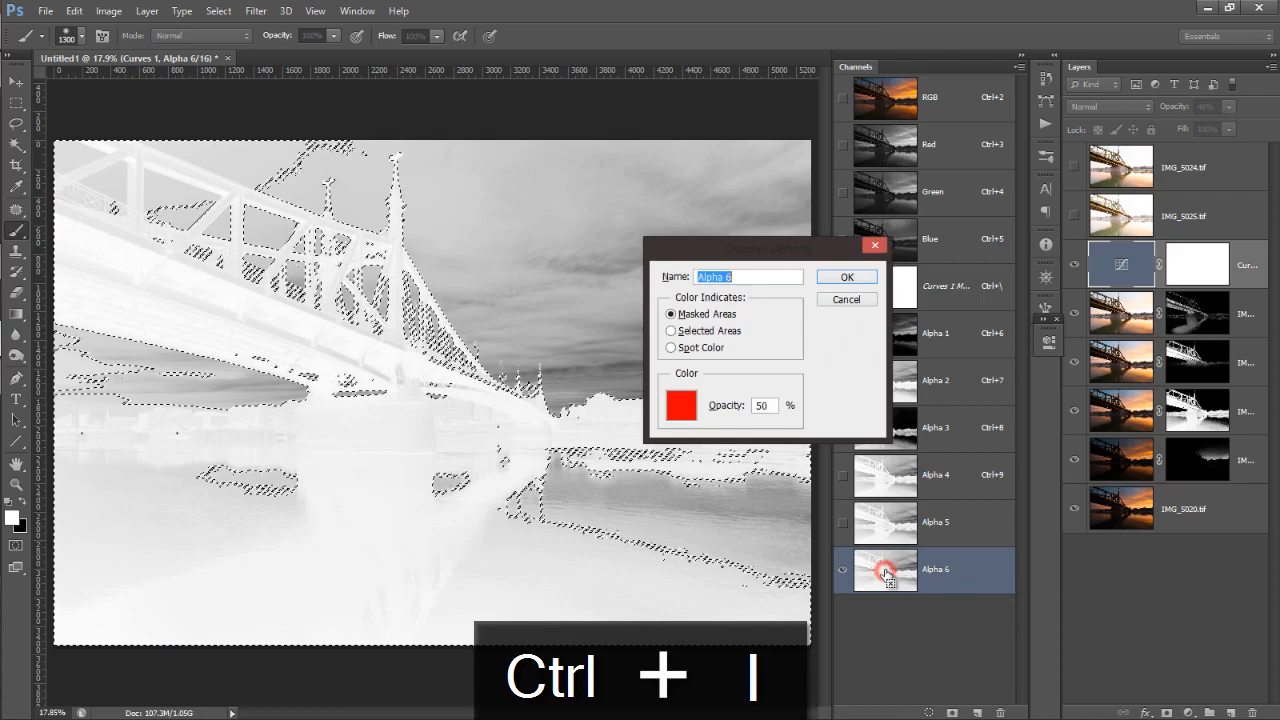
click(846, 299)
ctrl+click(884, 575)
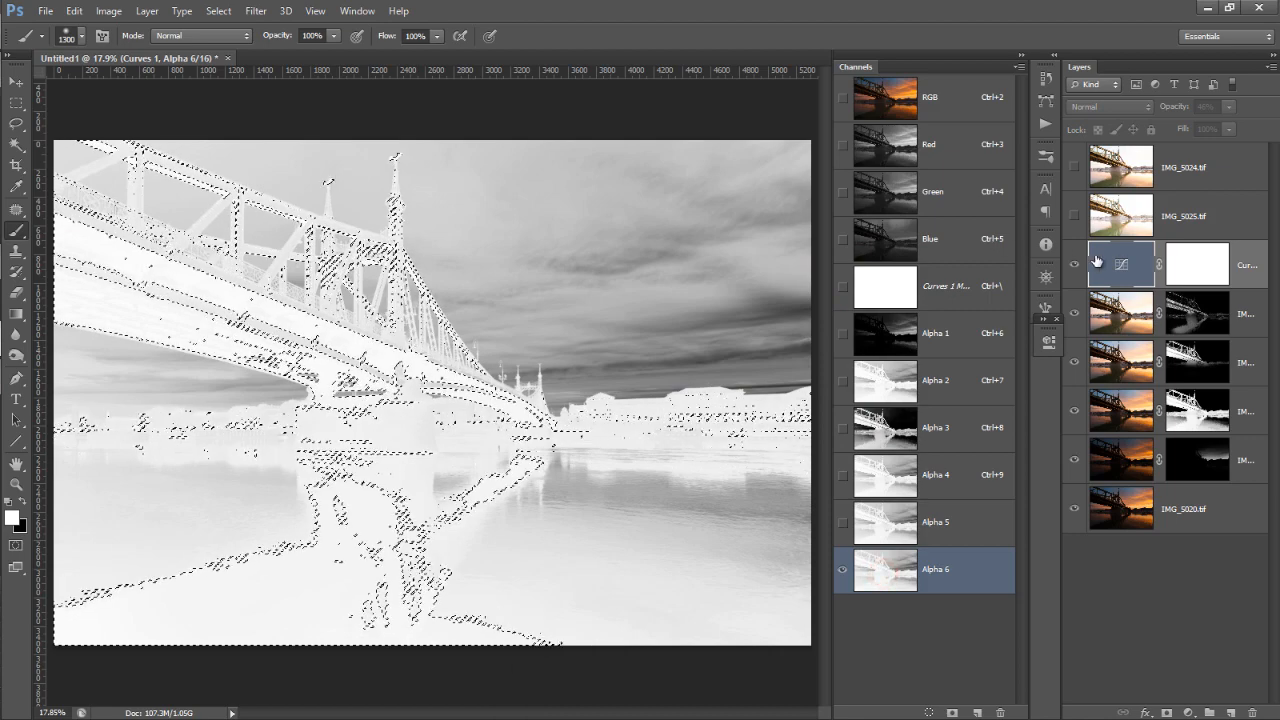
Step: Hide the selection outline and paint black on the Curves mask over the bridge and dark water to protect their shadows
click(1193, 272)
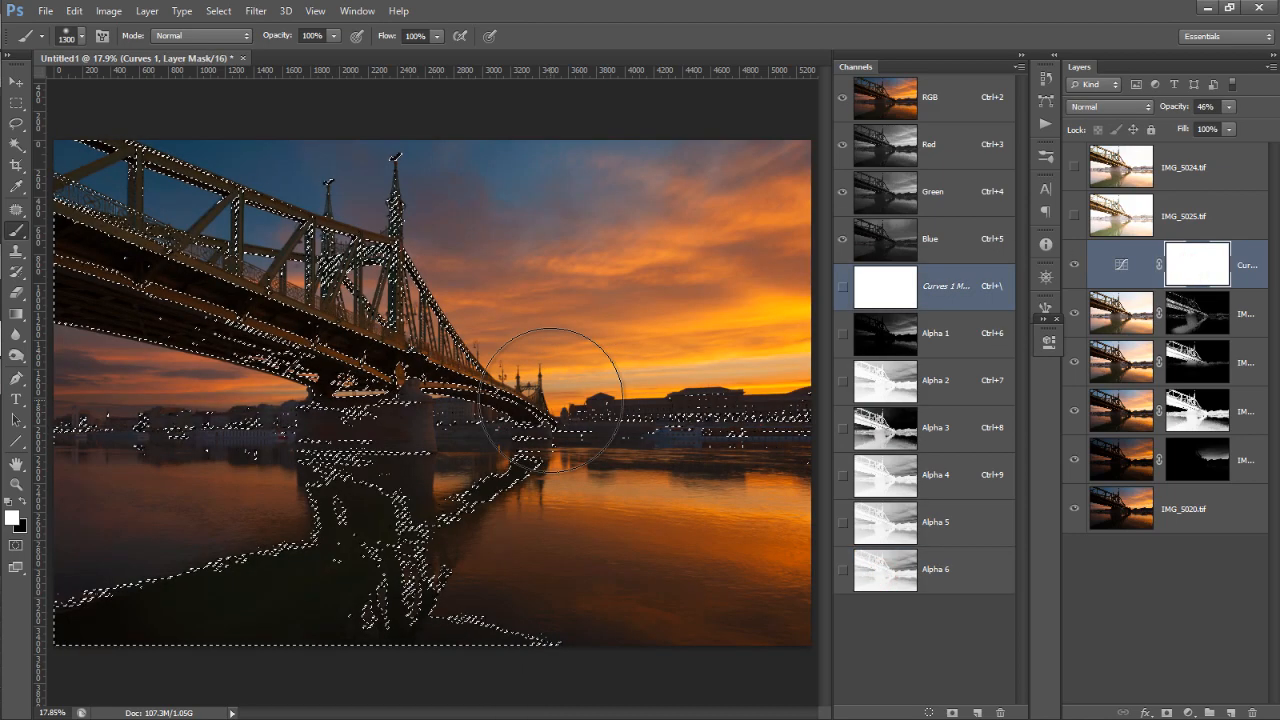
key(ctrl+h)
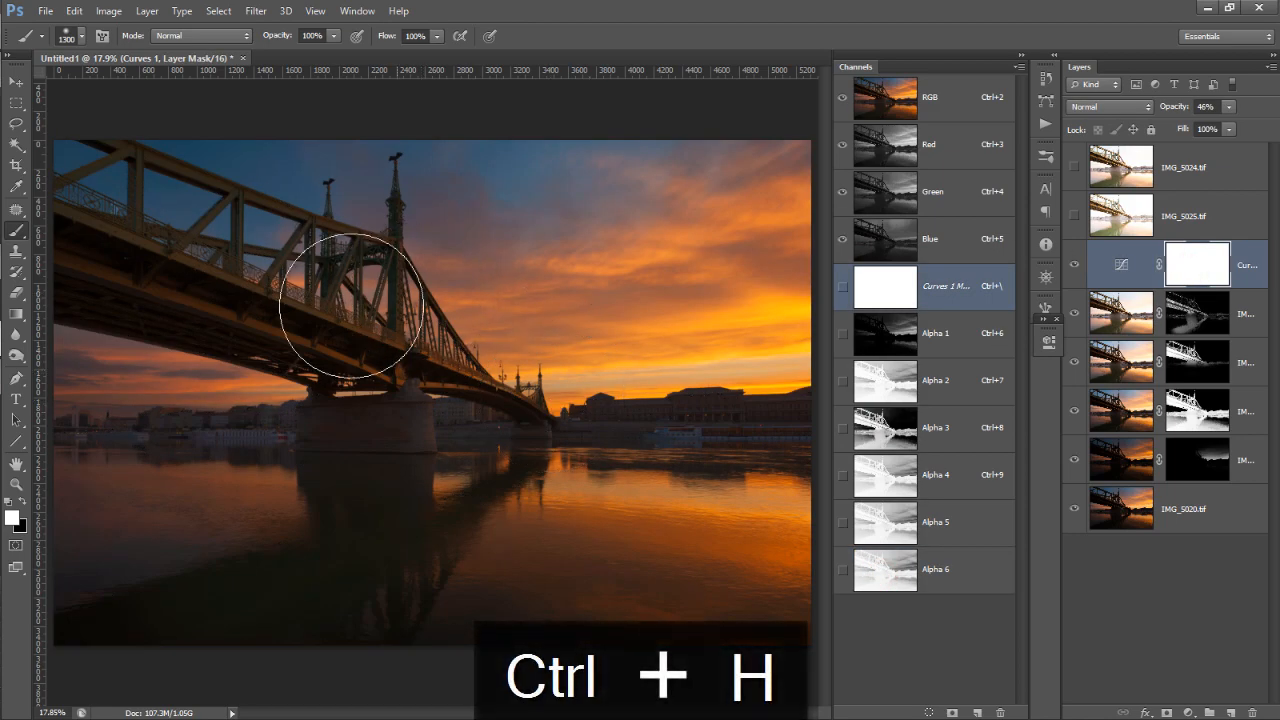
click(25, 505)
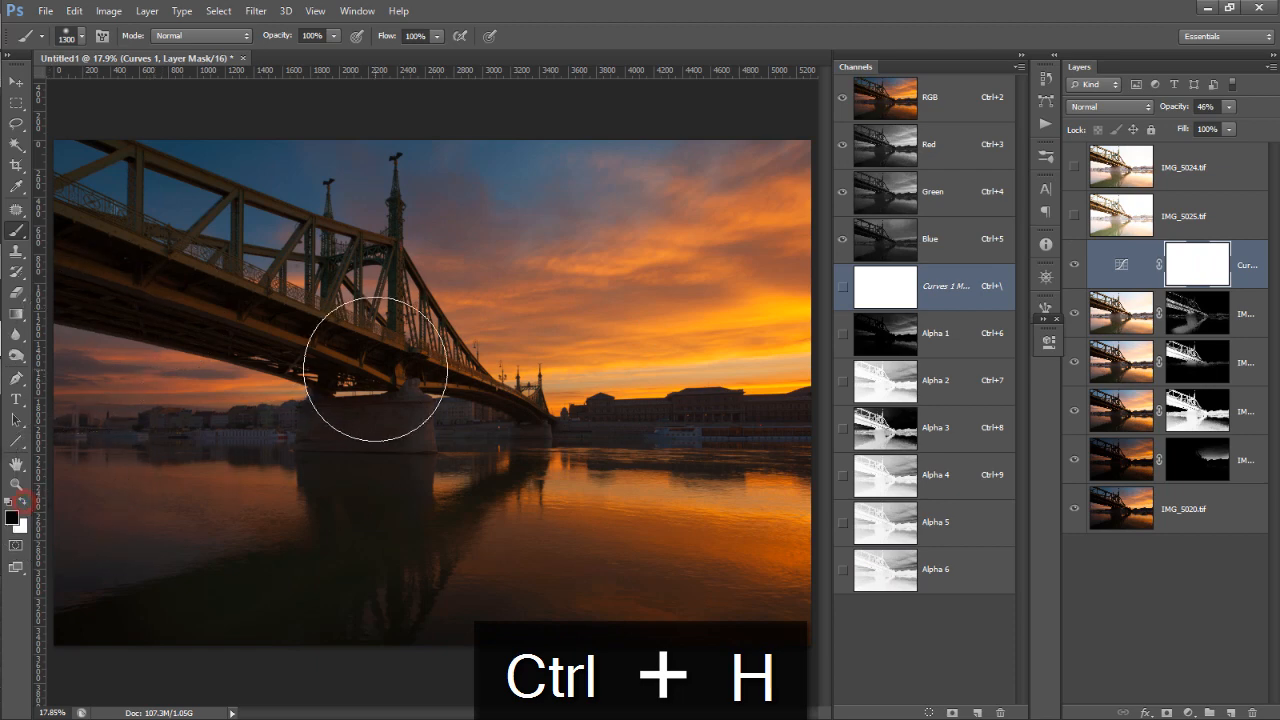
drag(92, 252, 414, 240)
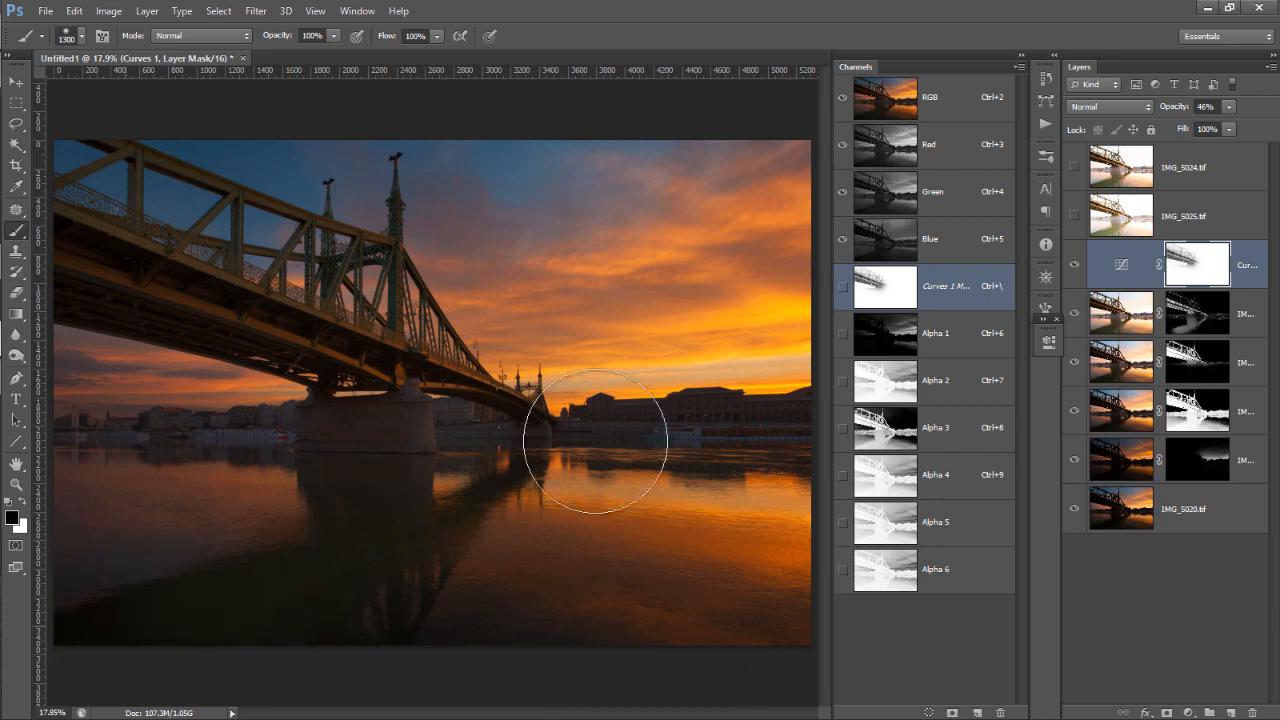
click(287, 432)
Step: Compare the image with and without the Curves adjustment layer
click(1068, 268)
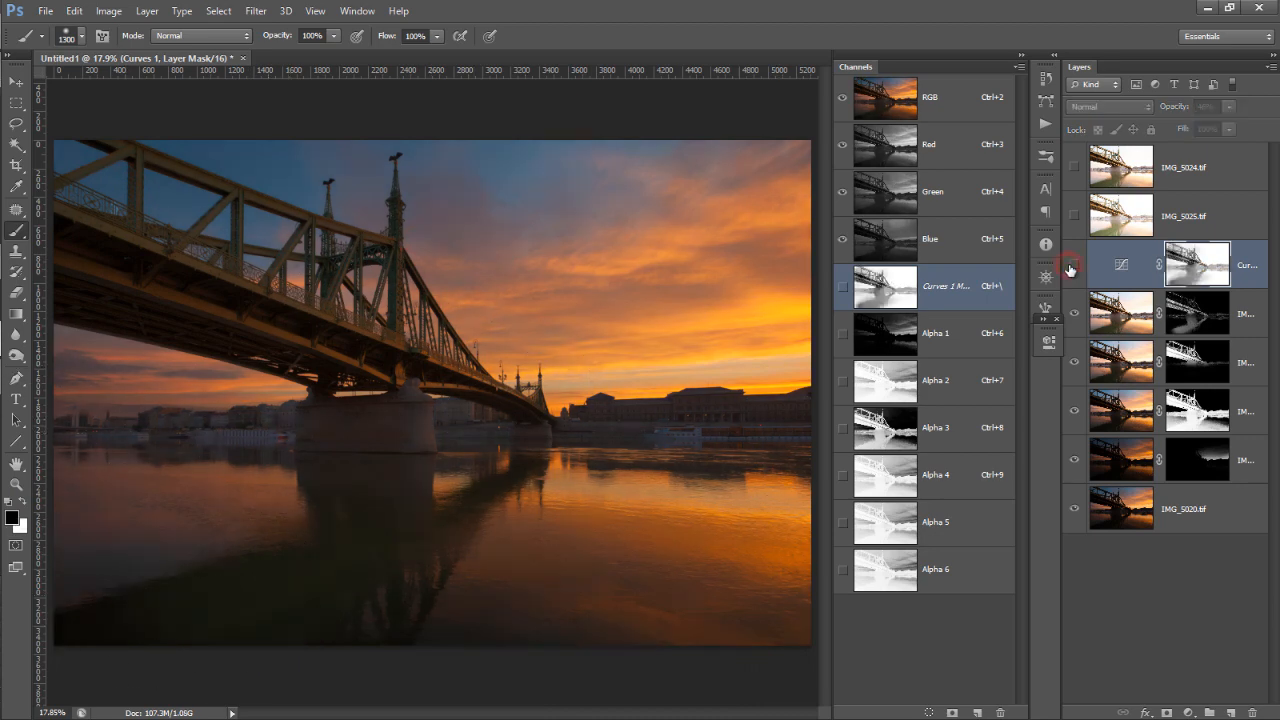
click(1068, 268)
click(1069, 268)
click(1070, 268)
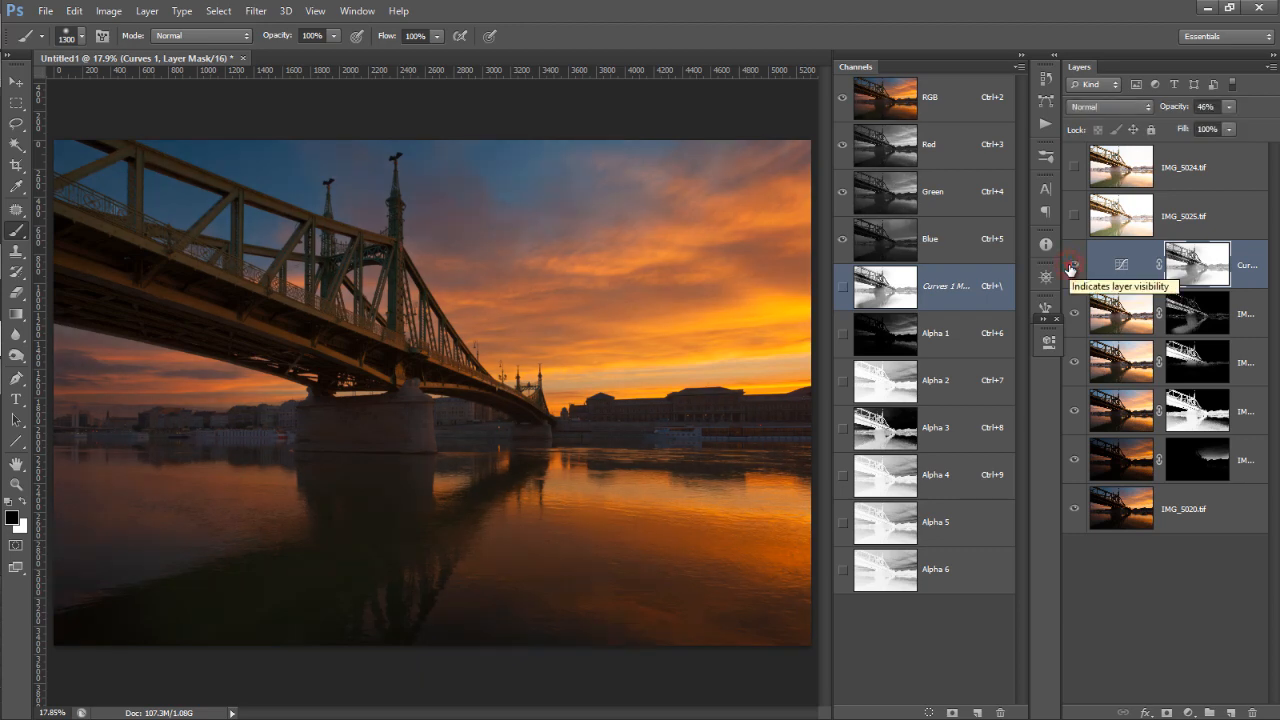
click(1070, 268)
click(1070, 268)
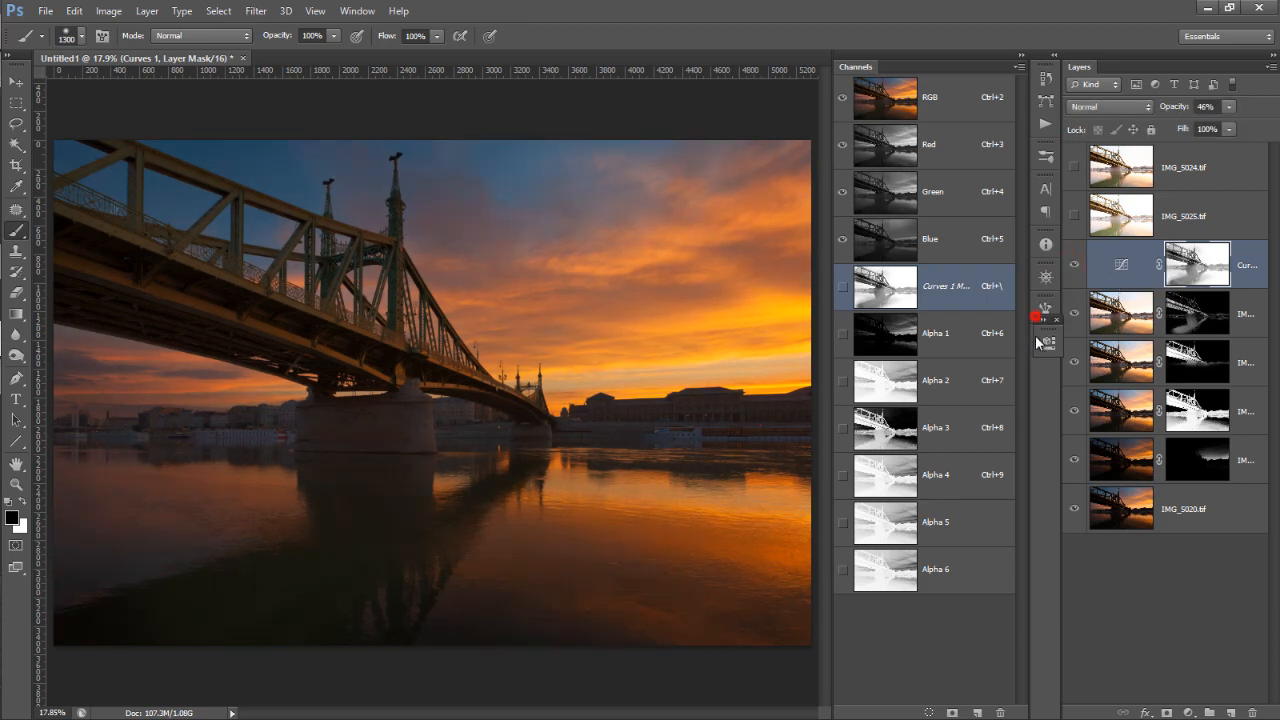
drag(1035, 318, 1037, 333)
Step: Stamp all visible layers into a new layer above the Curves layer, and delete the unused IMG_5024.tif and IMG_5025.tif layers
click(1122, 265)
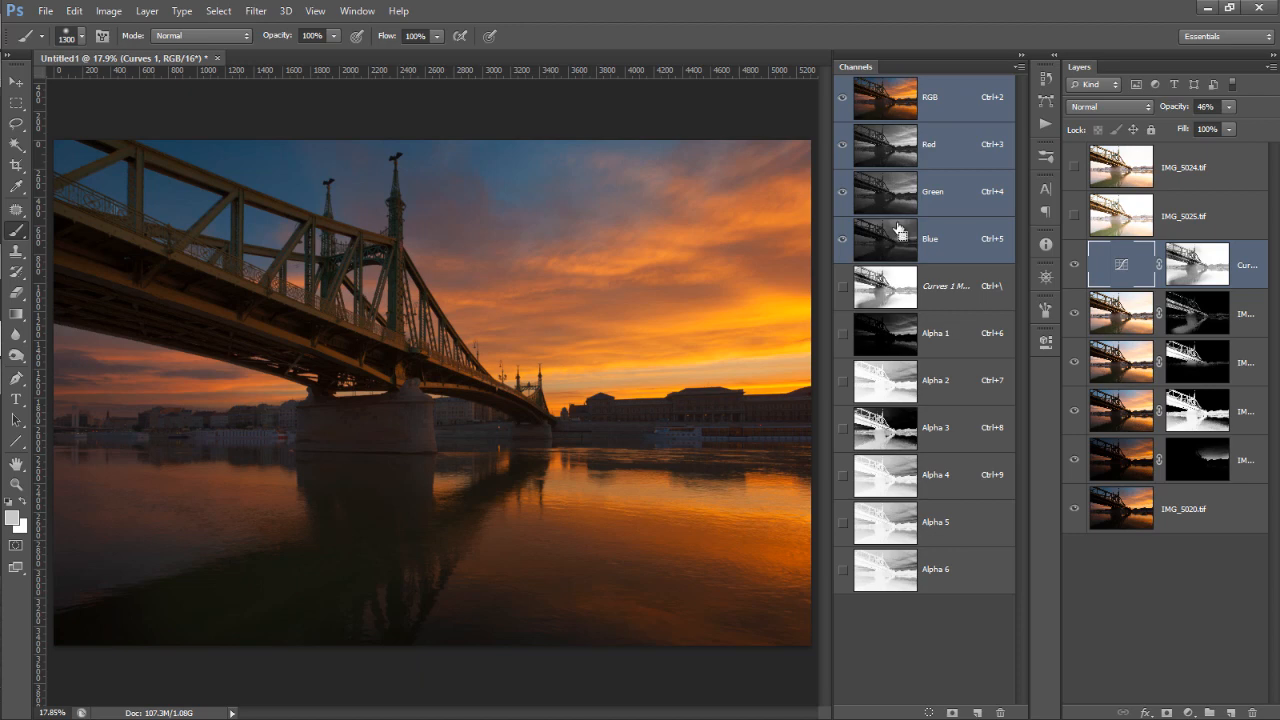
key(ctrl+shift+alt+e)
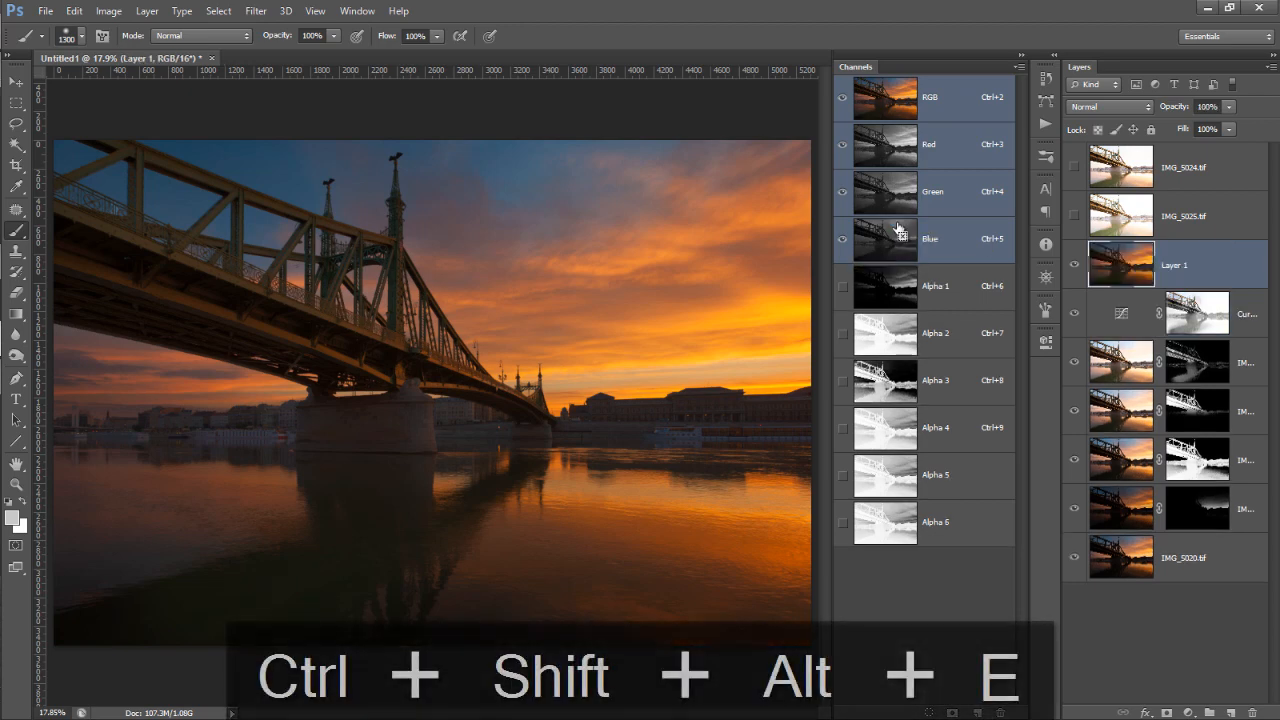
click(1122, 213)
shift+click(1131, 180)
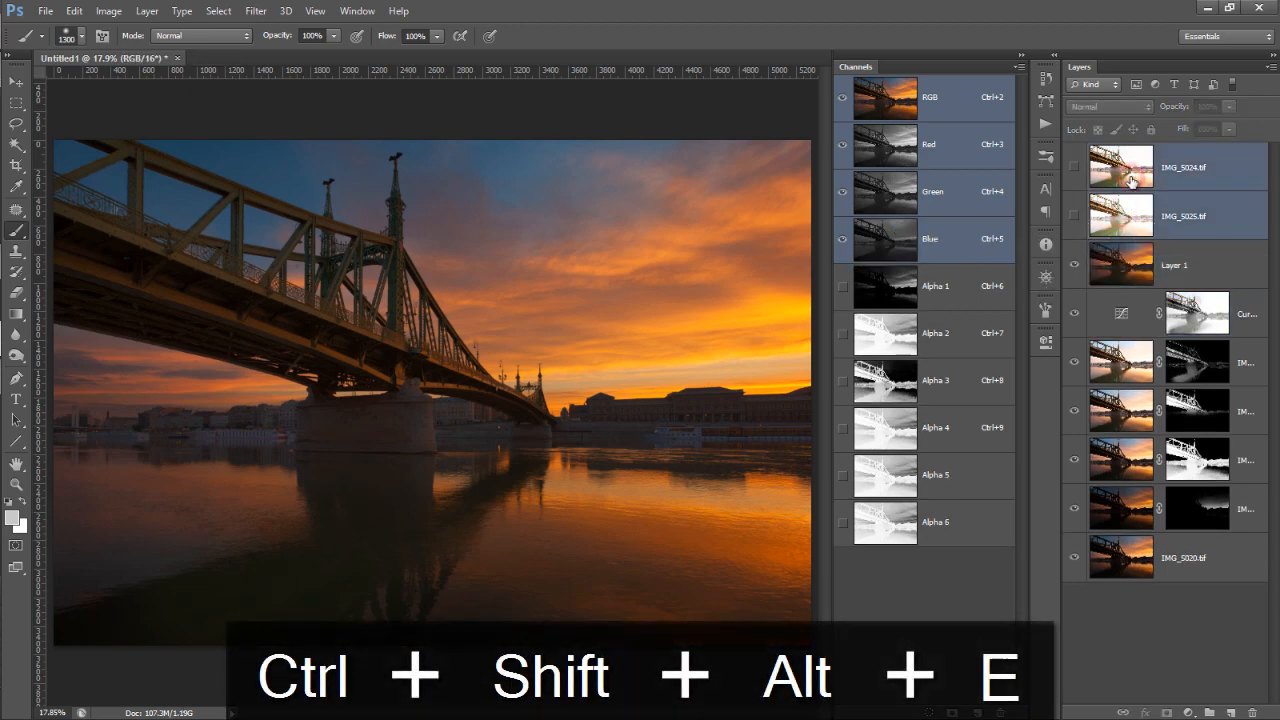
drag(1134, 181, 1253, 710)
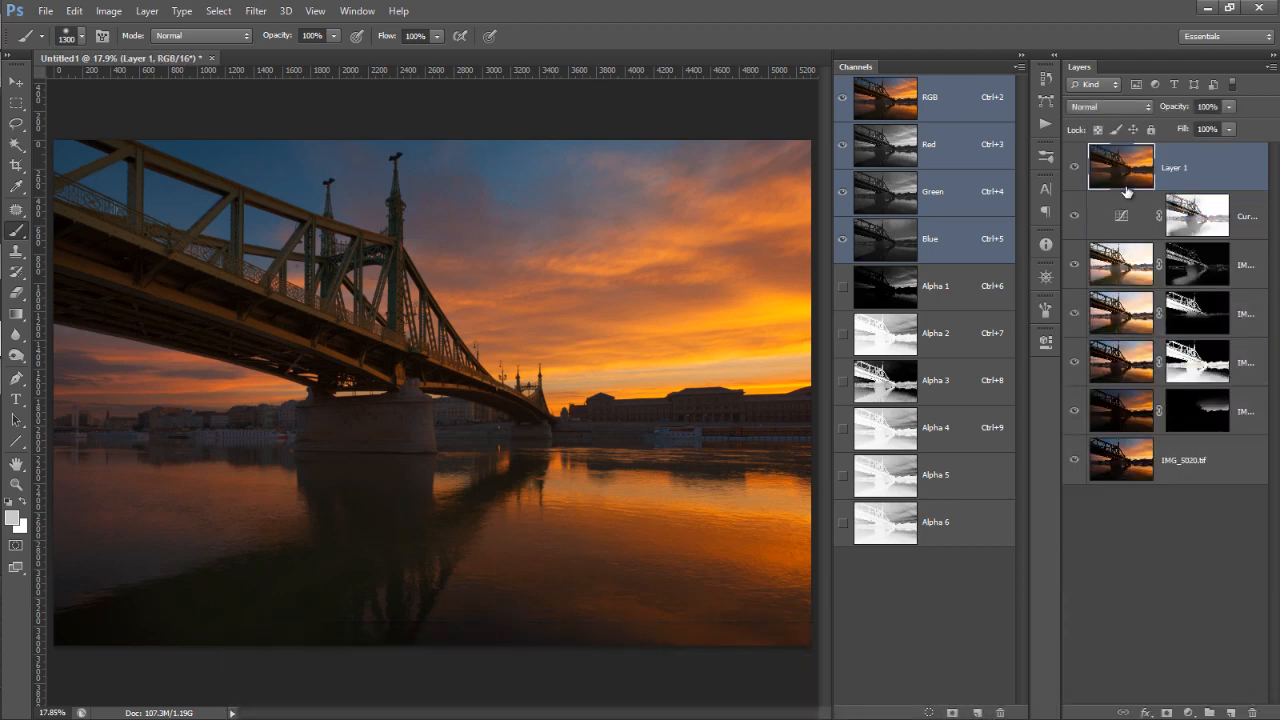
click(256, 11)
click(367, 377)
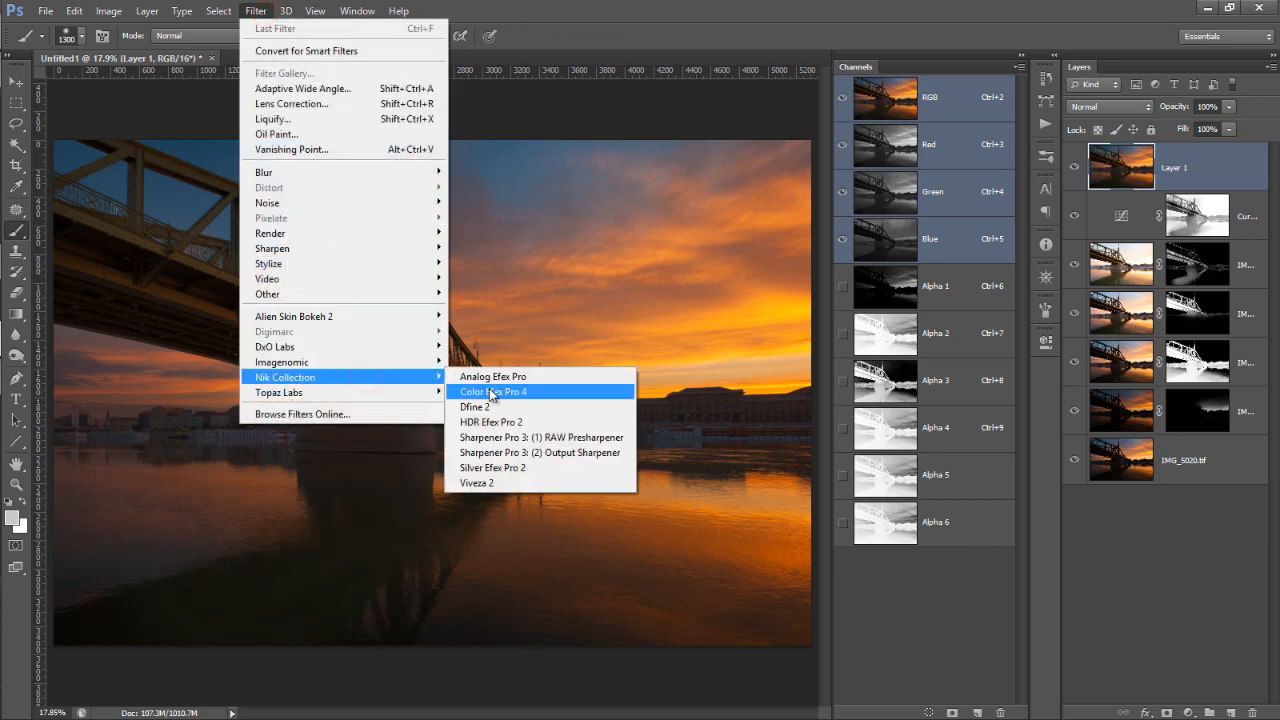
click(488, 391)
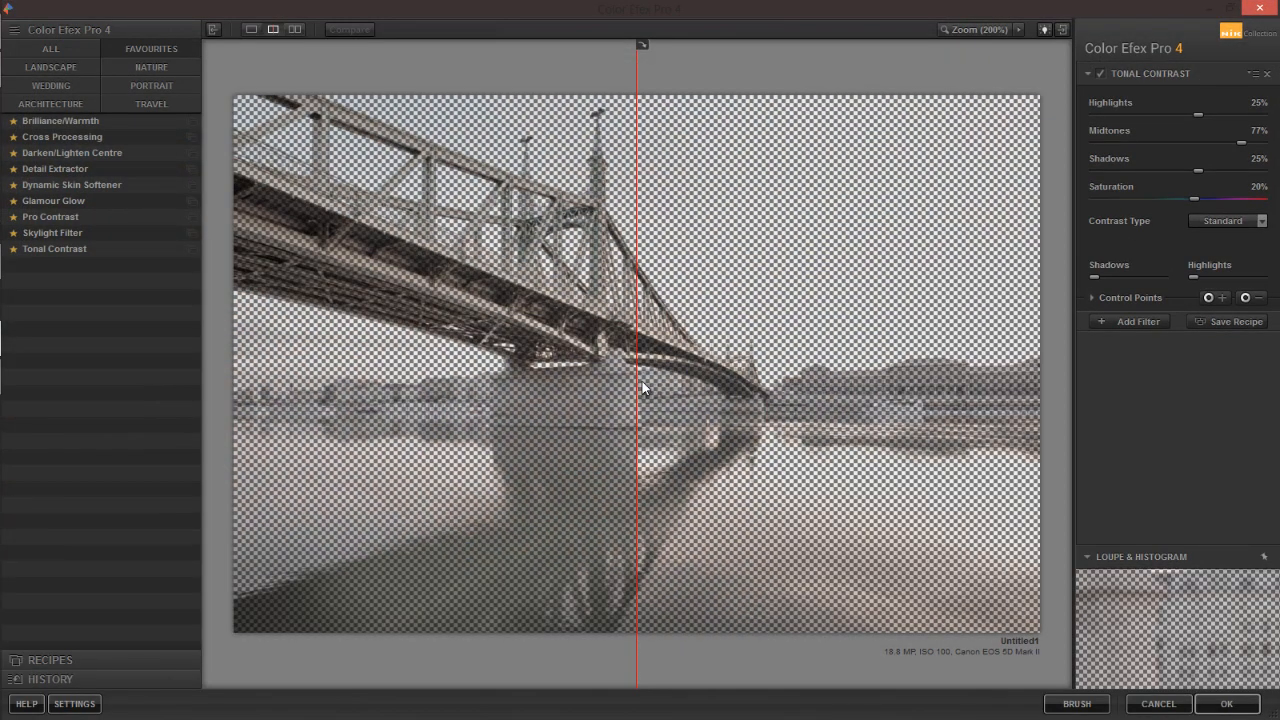
click(1160, 704)
Step: Clear the active selection and open the stamped layer in Color Efex Pro 4
key(ctrl+d)
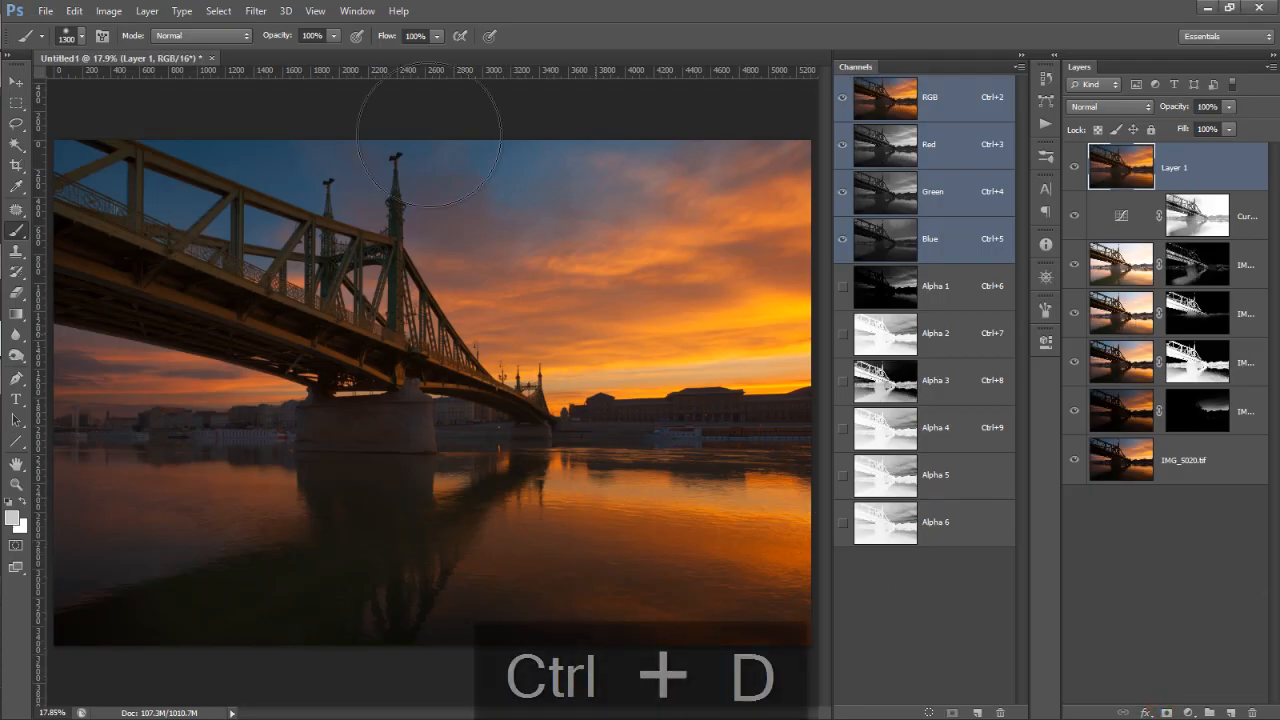
click(255, 11)
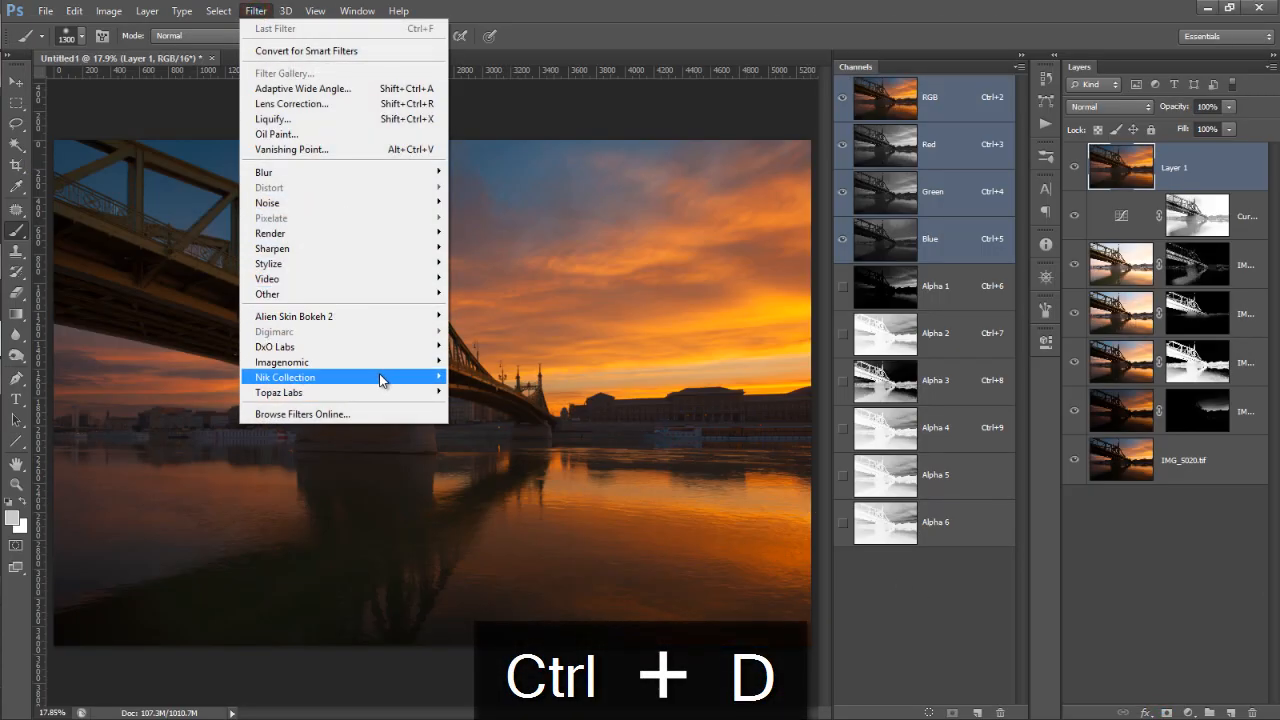
mouse_move(380, 376)
click(546, 400)
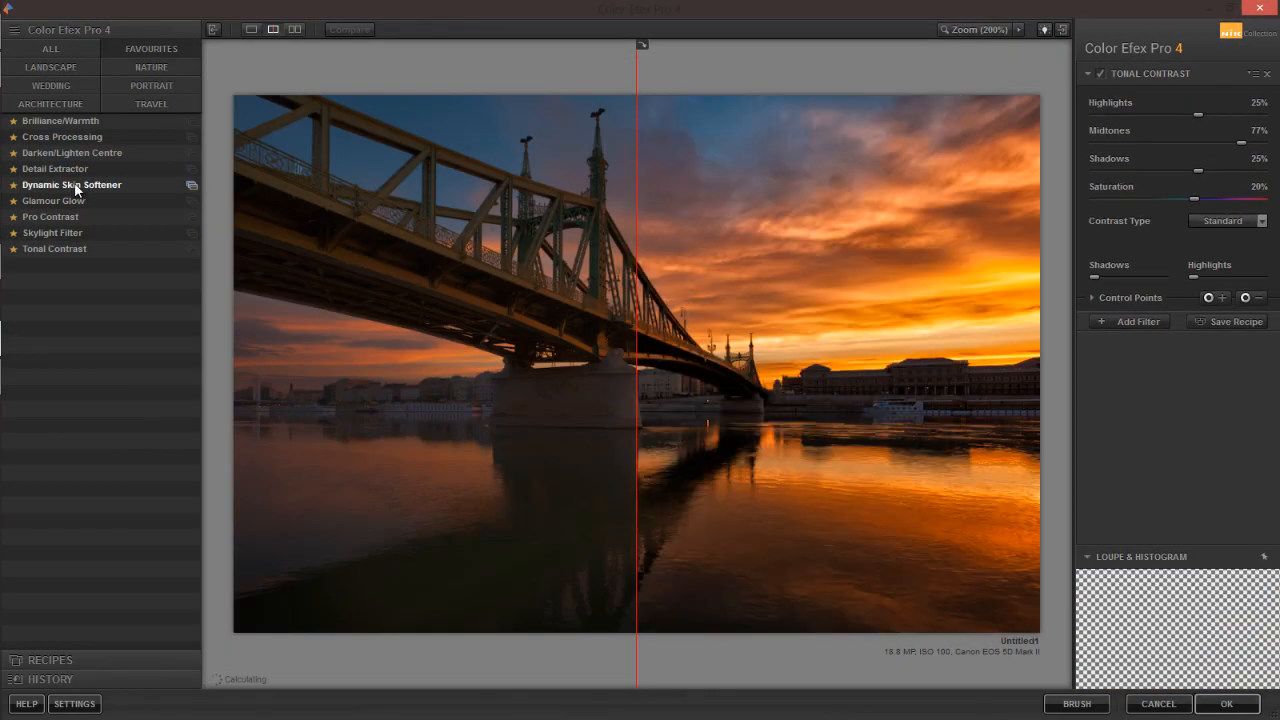
Step: Choose the Pro Contrast filter, extend its preview across the whole image, and set Dynamic Contrast to 53%
click(55, 218)
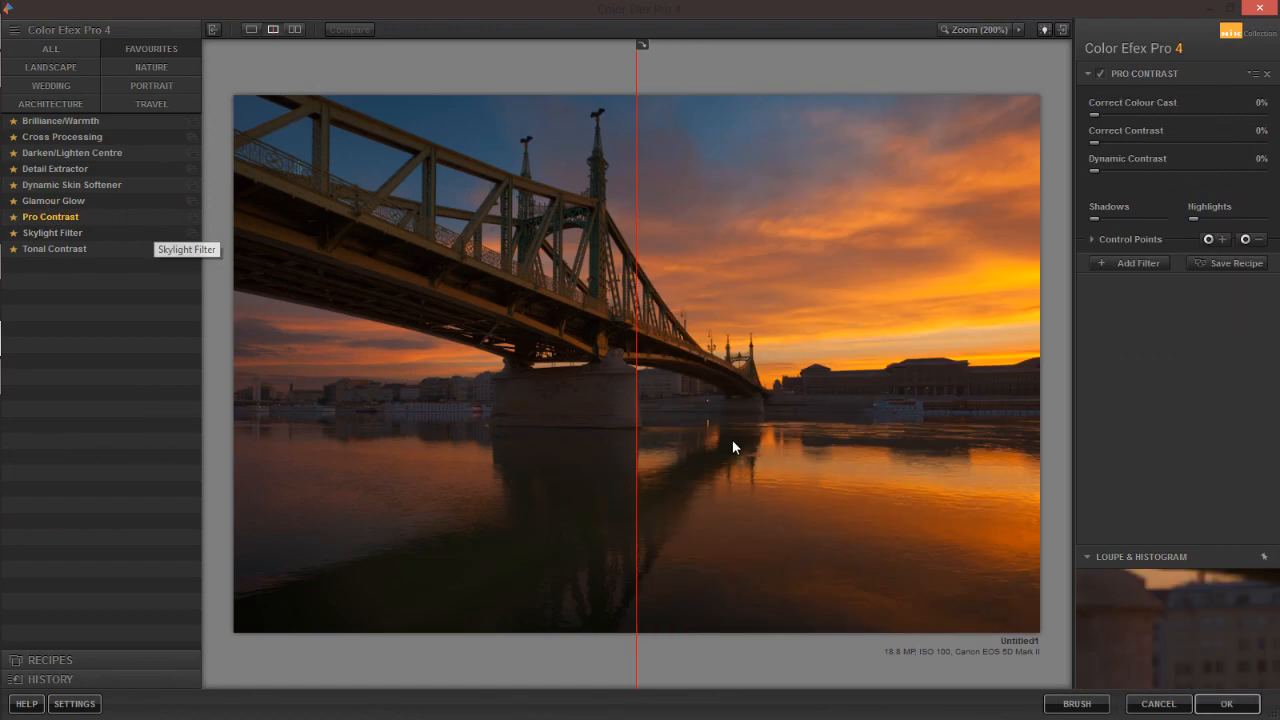
drag(964, 413, 194, 449)
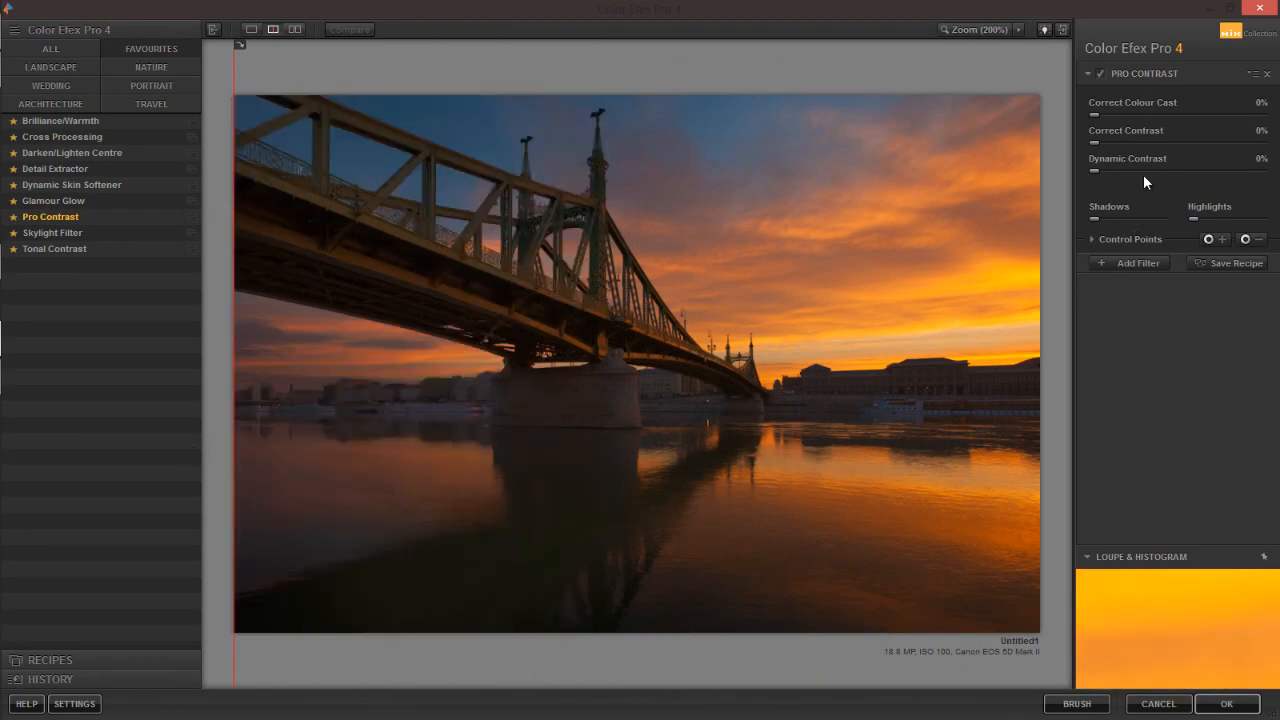
drag(1159, 170, 1187, 171)
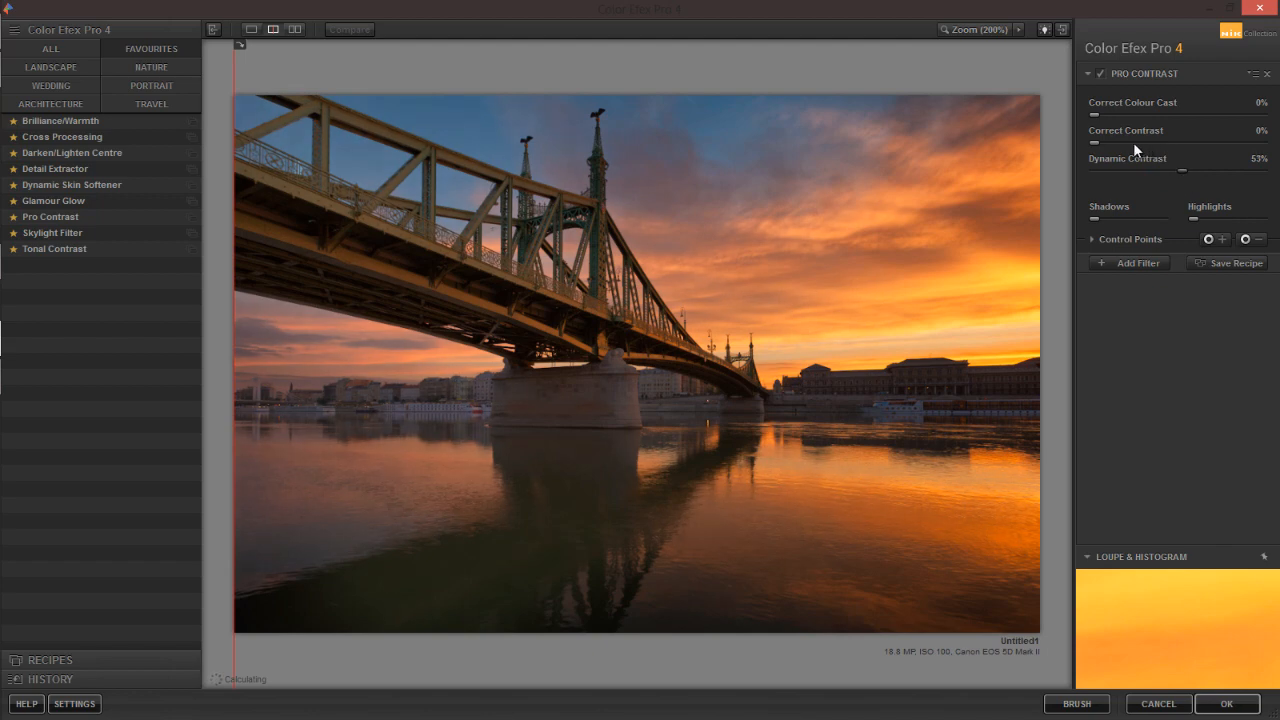
Step: Set Correct Contrast to 16%, apply the Pro Contrast filter, and compare the image with and without the filtered layer
drag(1129, 143, 1123, 142)
drag(235, 394, 4, 421)
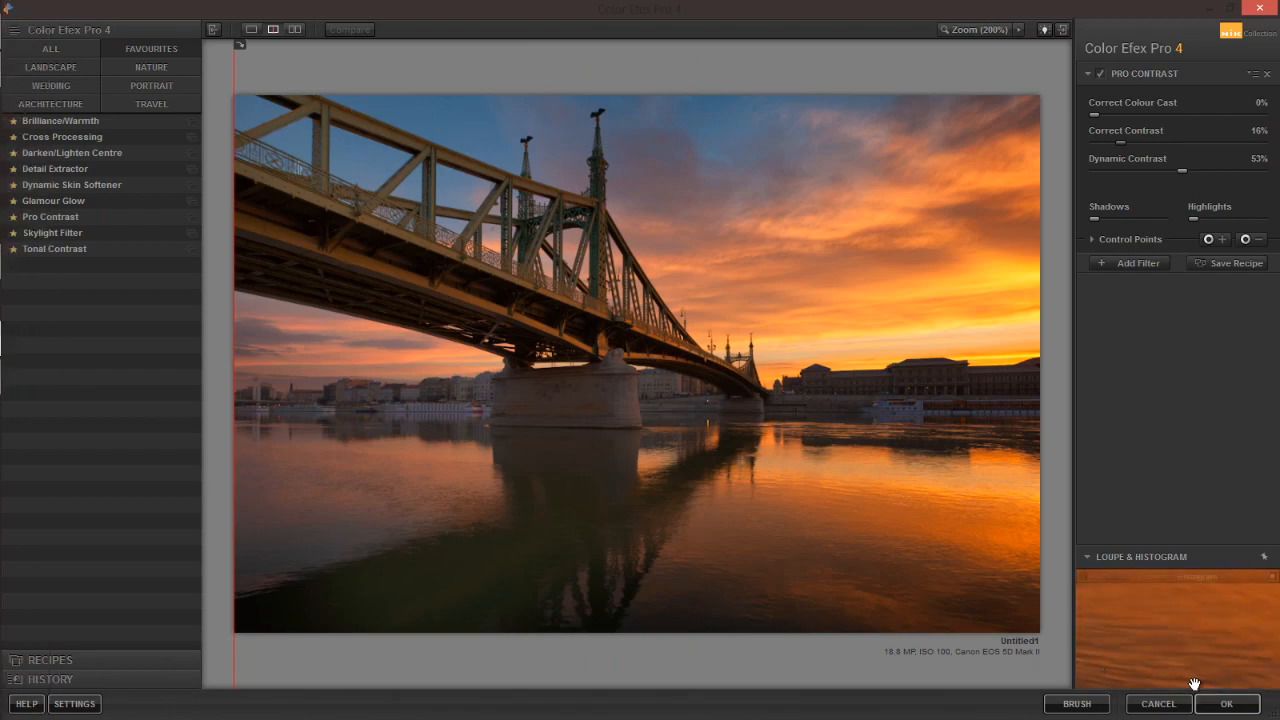
click(1224, 703)
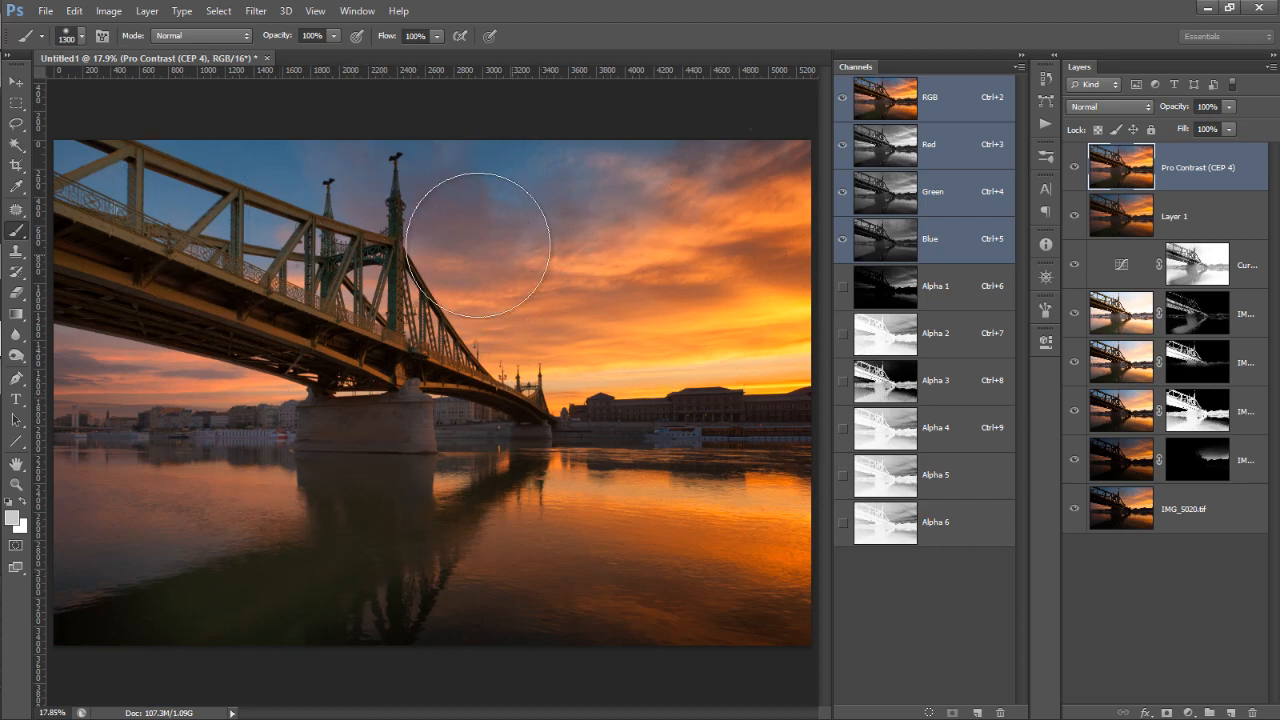
click(1076, 170)
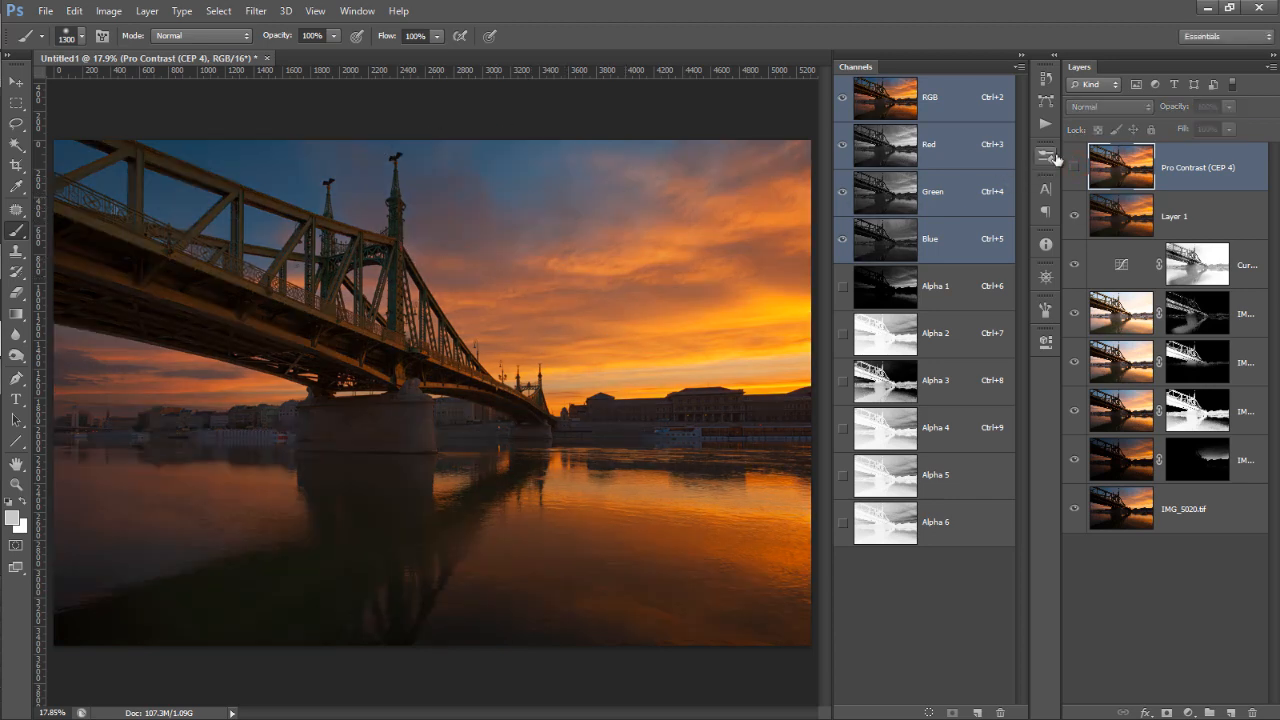
click(1076, 167)
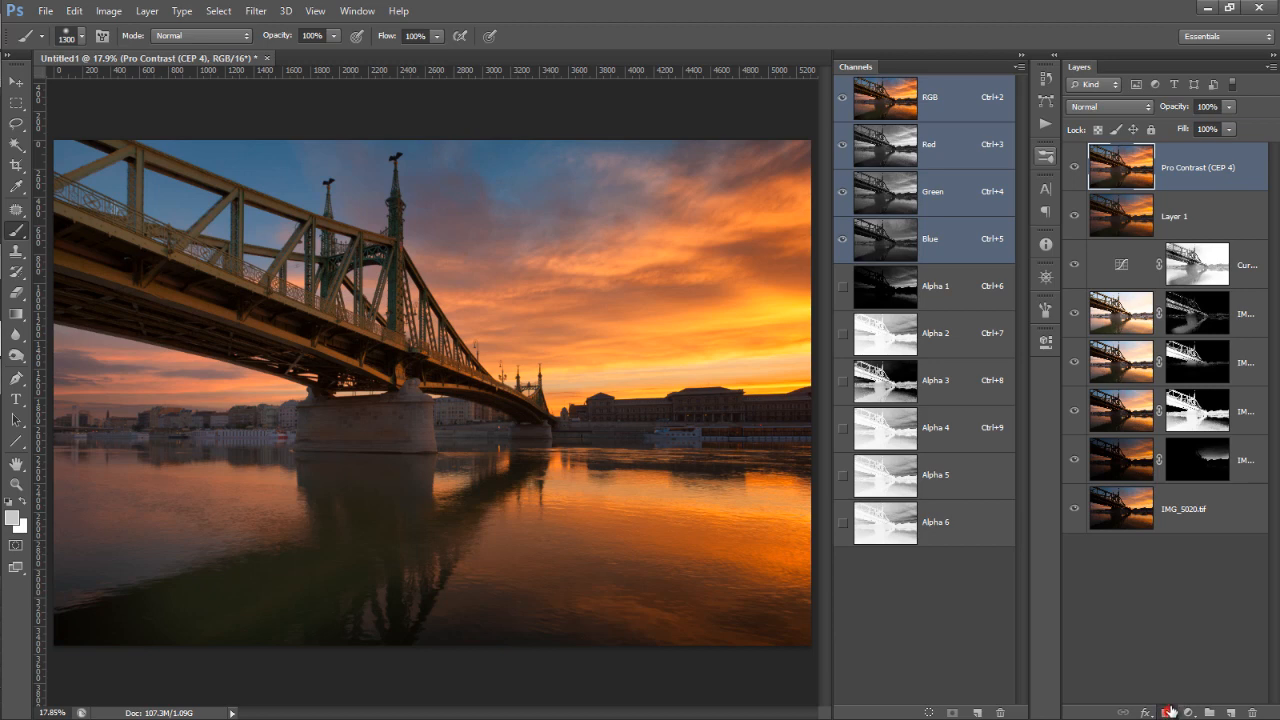
Step: Add a white mask to the Pro Contrast layer and paint black over the sky and water through a hidden RGB luminosity selection
click(1167, 711)
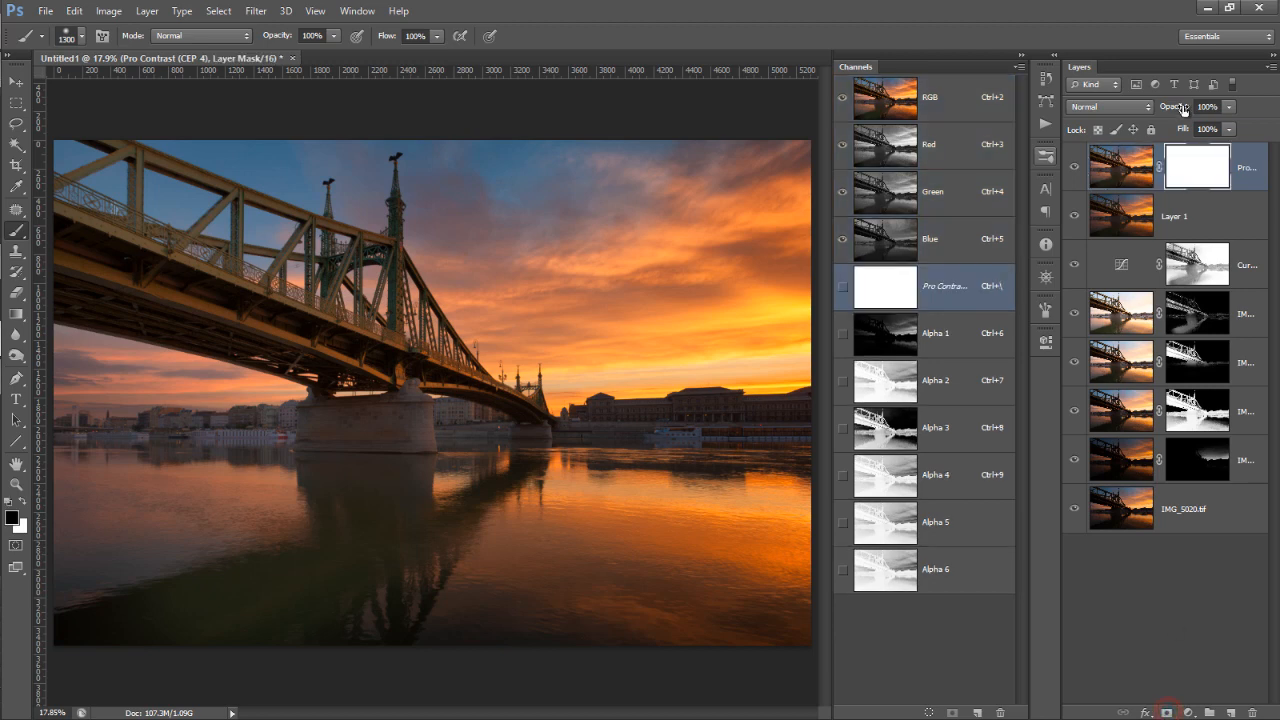
ctrl+click(883, 102)
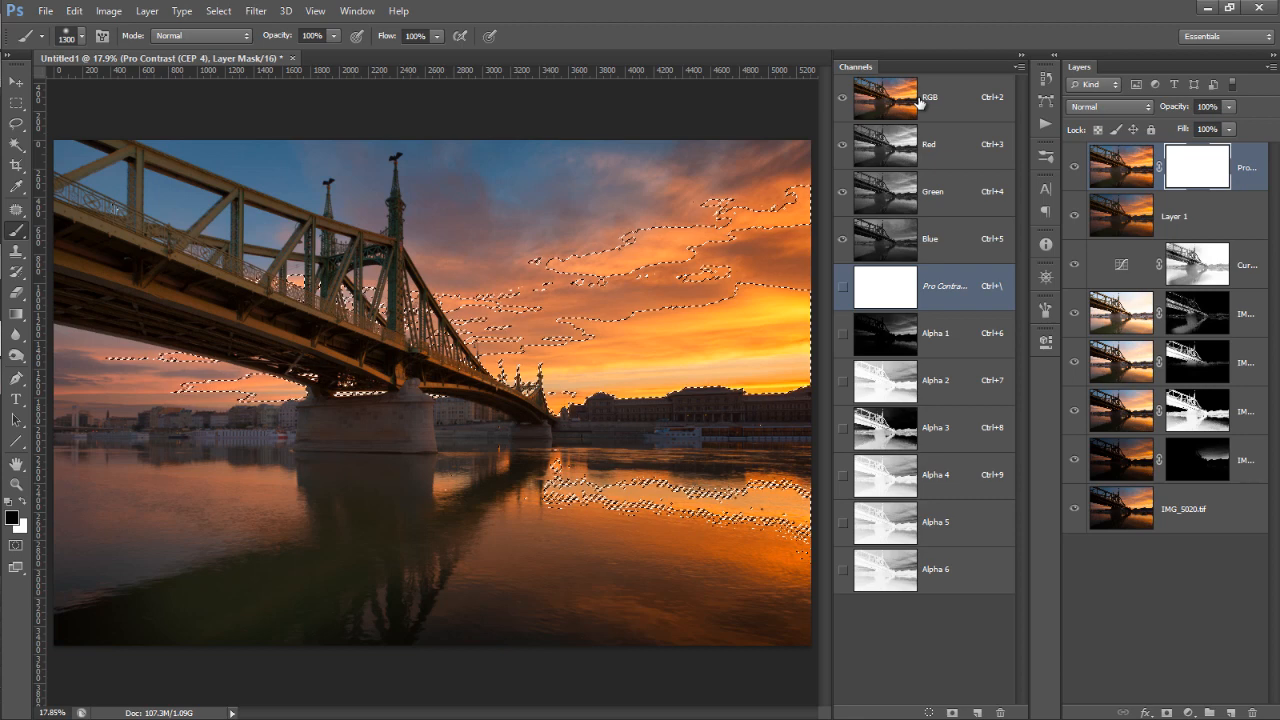
key(ctrl+h)
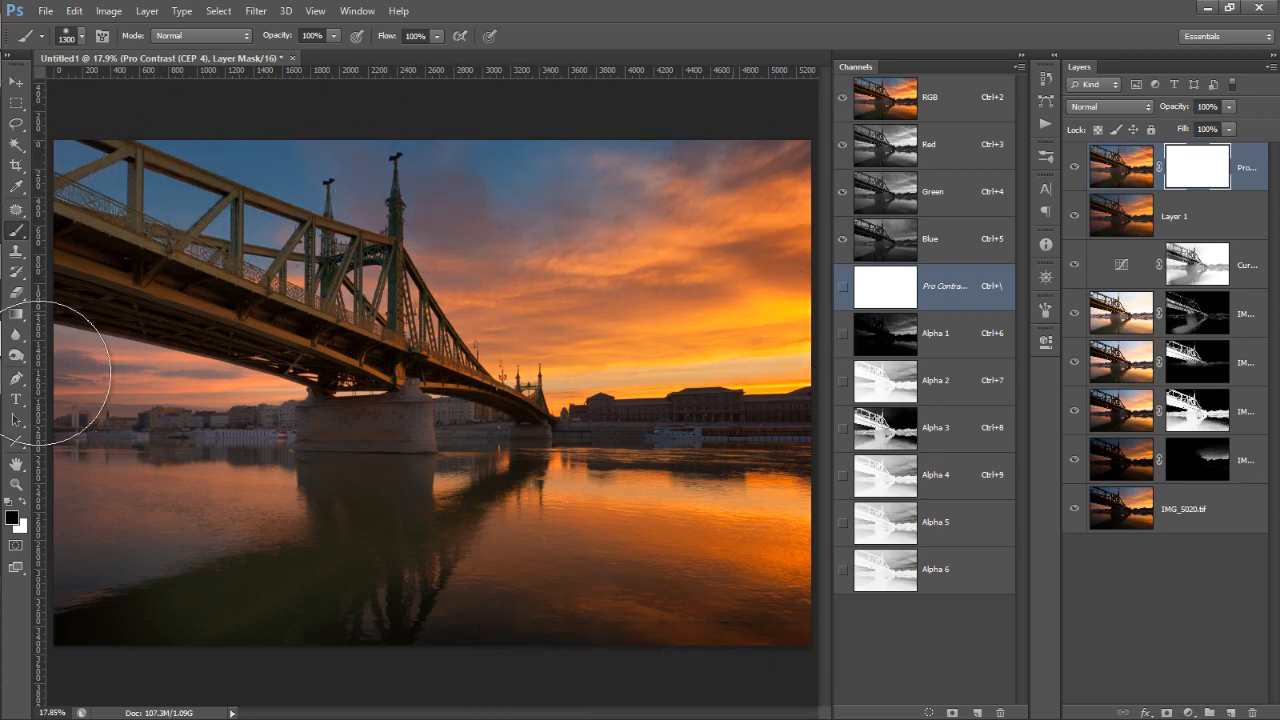
mouse_move(38, 372)
mouse_down()
mouse_move(134, 390)
mouse_move(30, 398)
mouse_up()
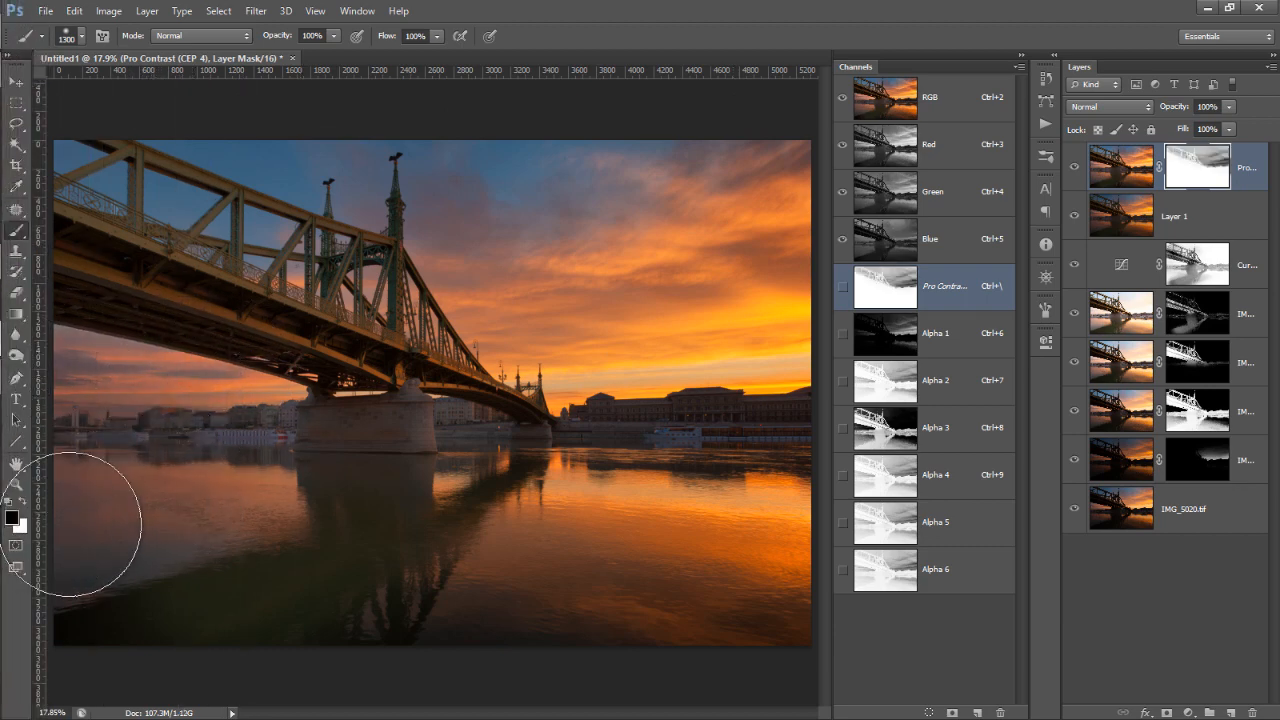
mouse_move(616, 499)
mouse_down()
mouse_move(750, 518)
mouse_move(401, 633)
mouse_move(768, 681)
mouse_move(880, 711)
mouse_up()
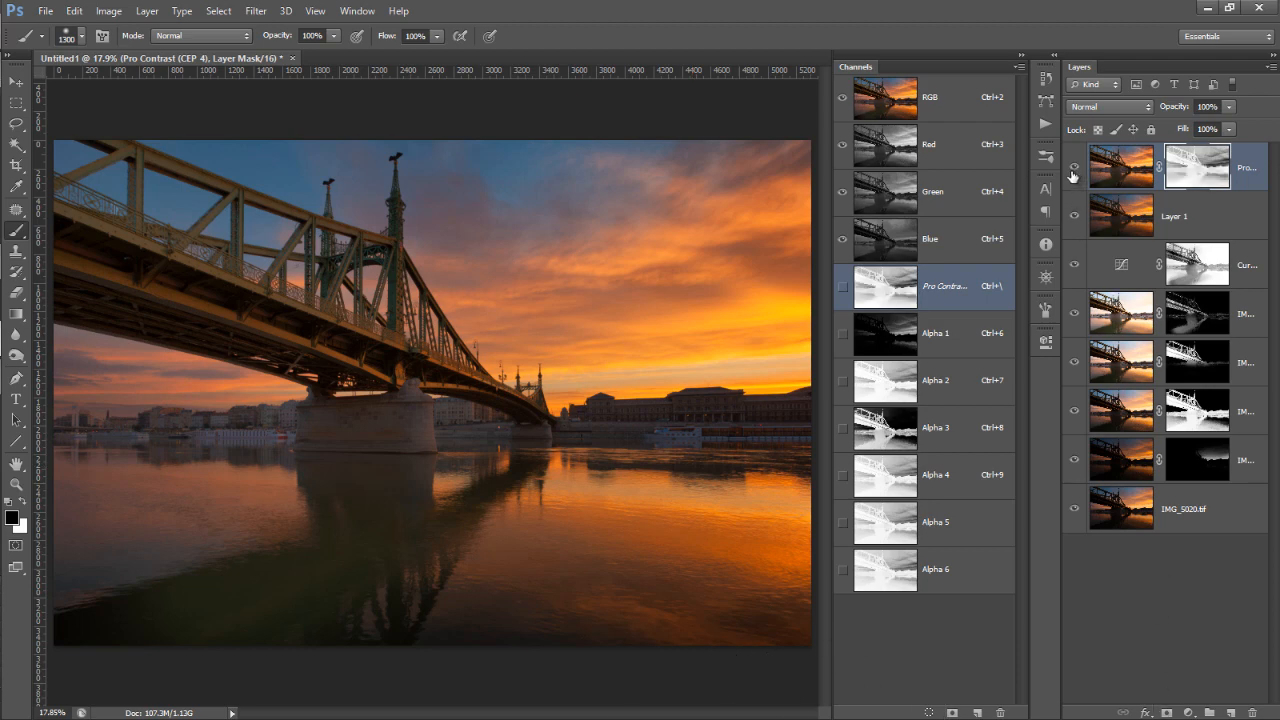
Step: Compare the image with the Pro Contrast mask disabled and enabled, and with the layer hidden and shown
shift+click(1204, 171)
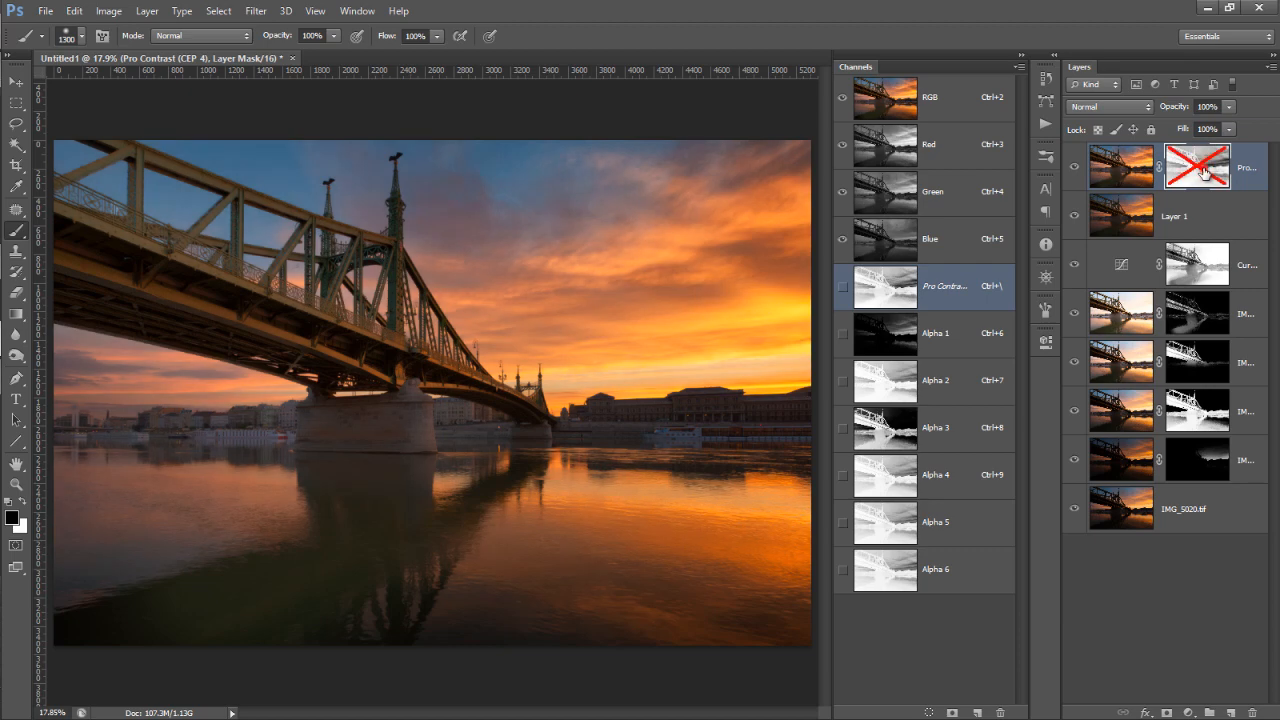
shift+click(1204, 171)
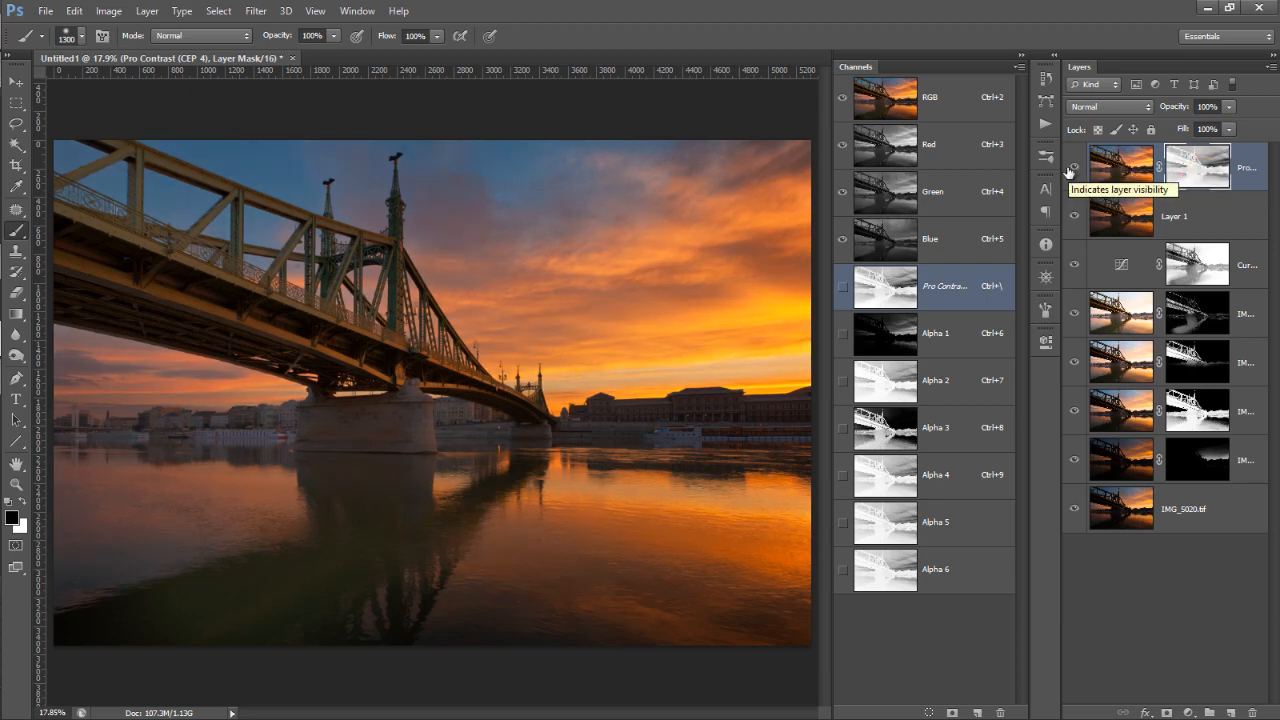
click(1070, 170)
click(1070, 170)
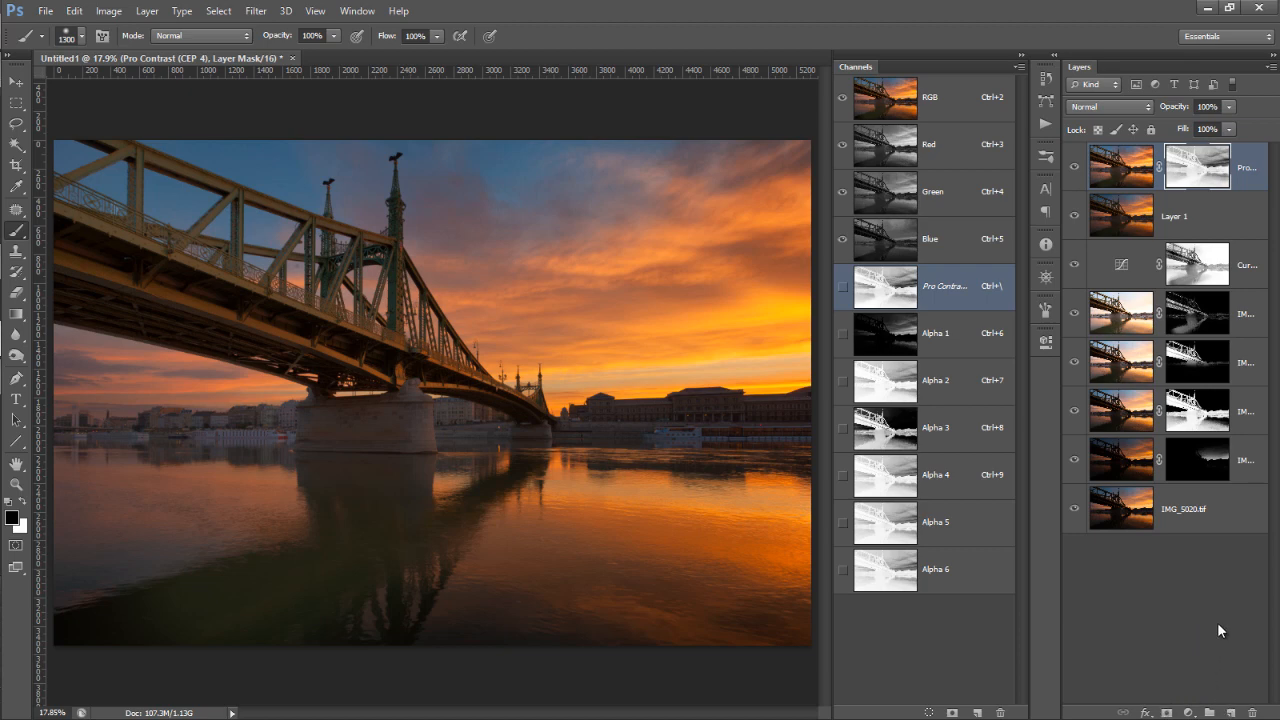
Step: Stamp all visible layers into a new layer above the Pro Contrast layer
key(ctrl+shift+alt+e)
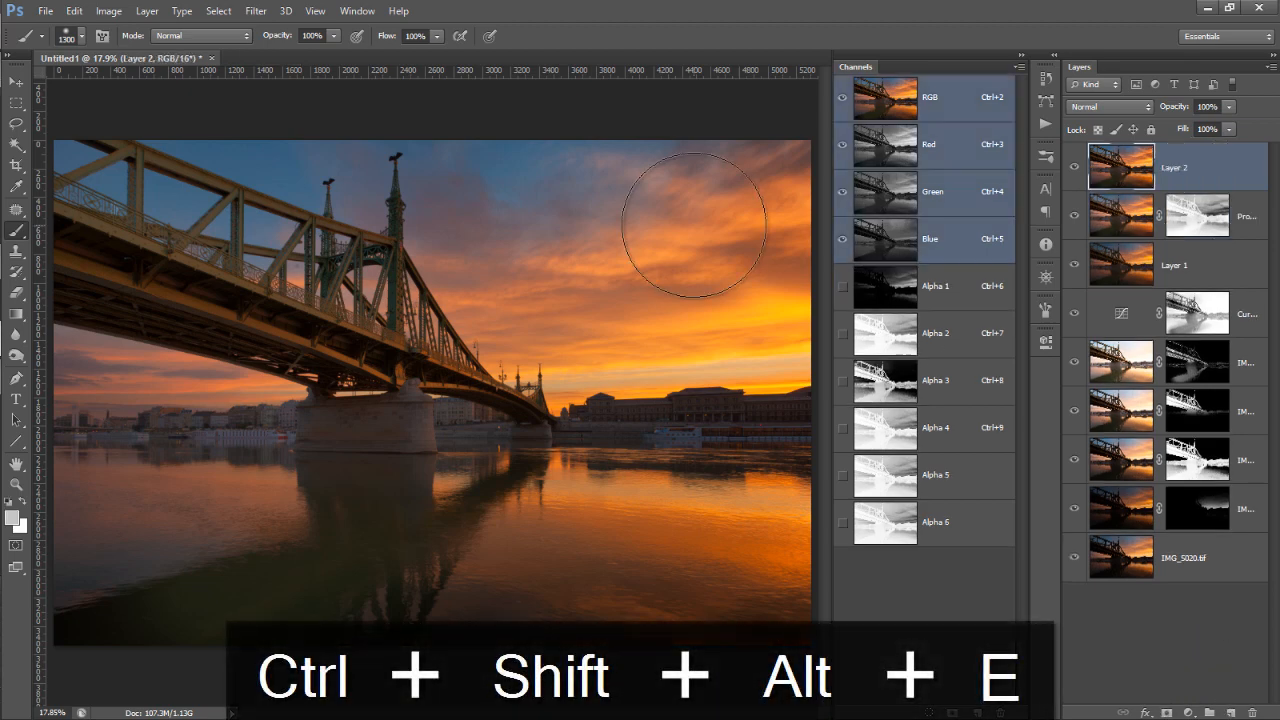
click(256, 10)
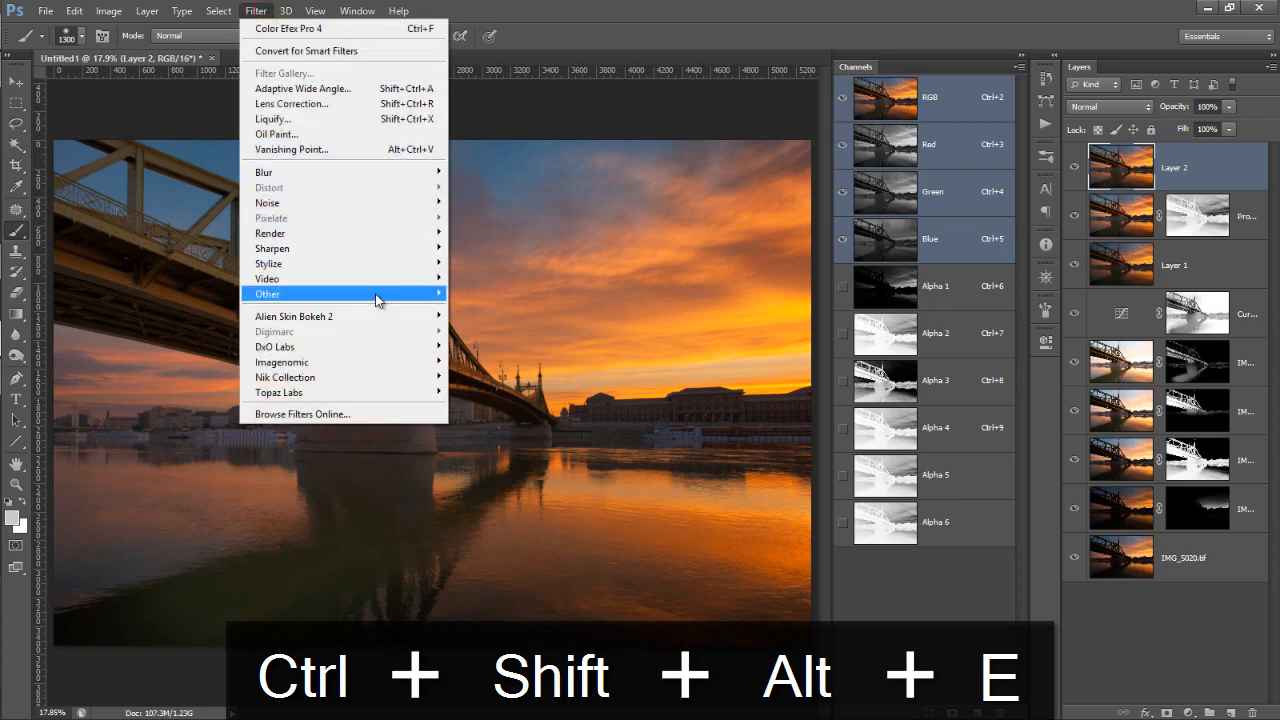
click(375, 293)
click(483, 309)
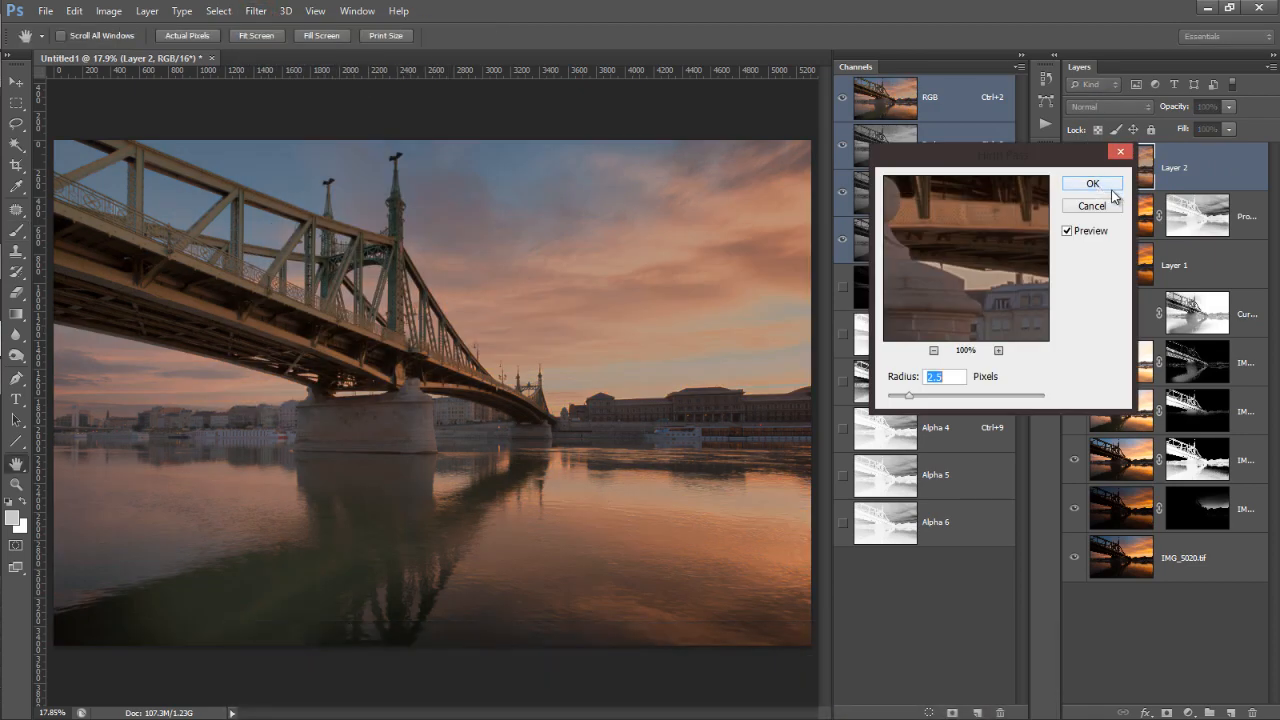
click(1092, 206)
key(b)
Step: Clear the active selection and sharpen the stamped layer with High Pass at a 2.5-pixel radius, blended in Soft Light mode
key(ctrl+d)
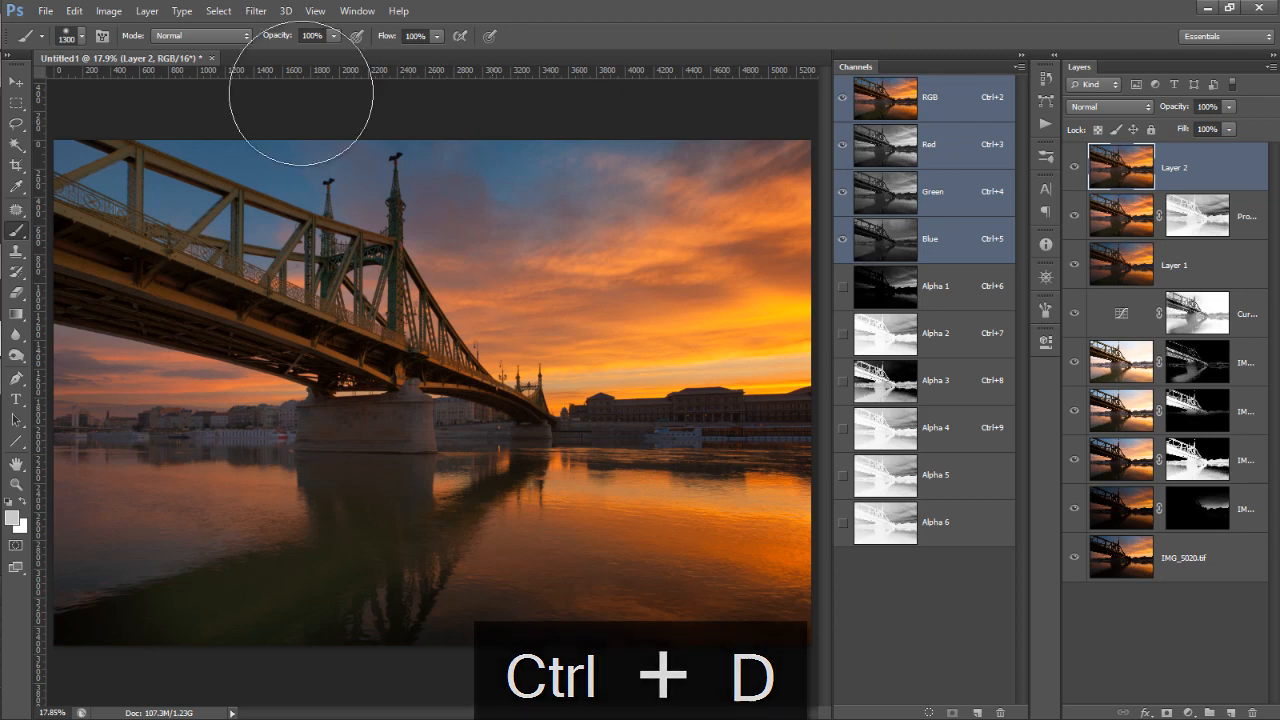
click(256, 11)
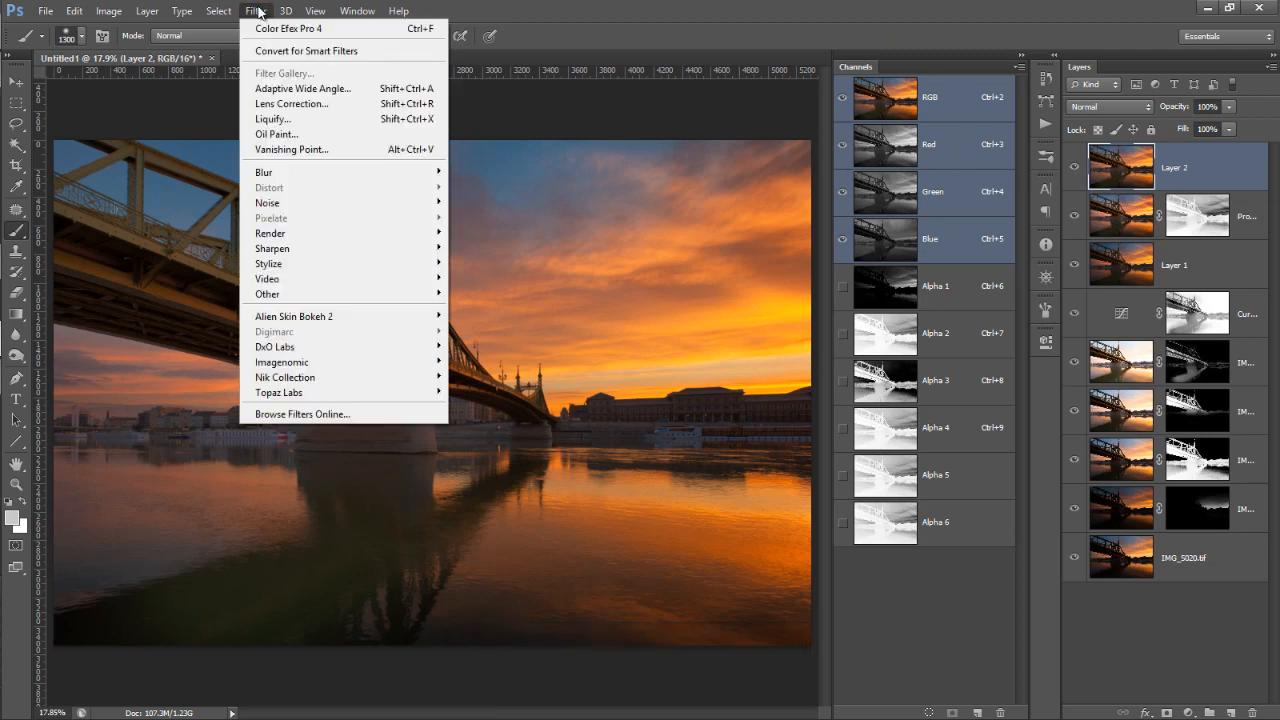
mouse_move(363, 294)
click(490, 307)
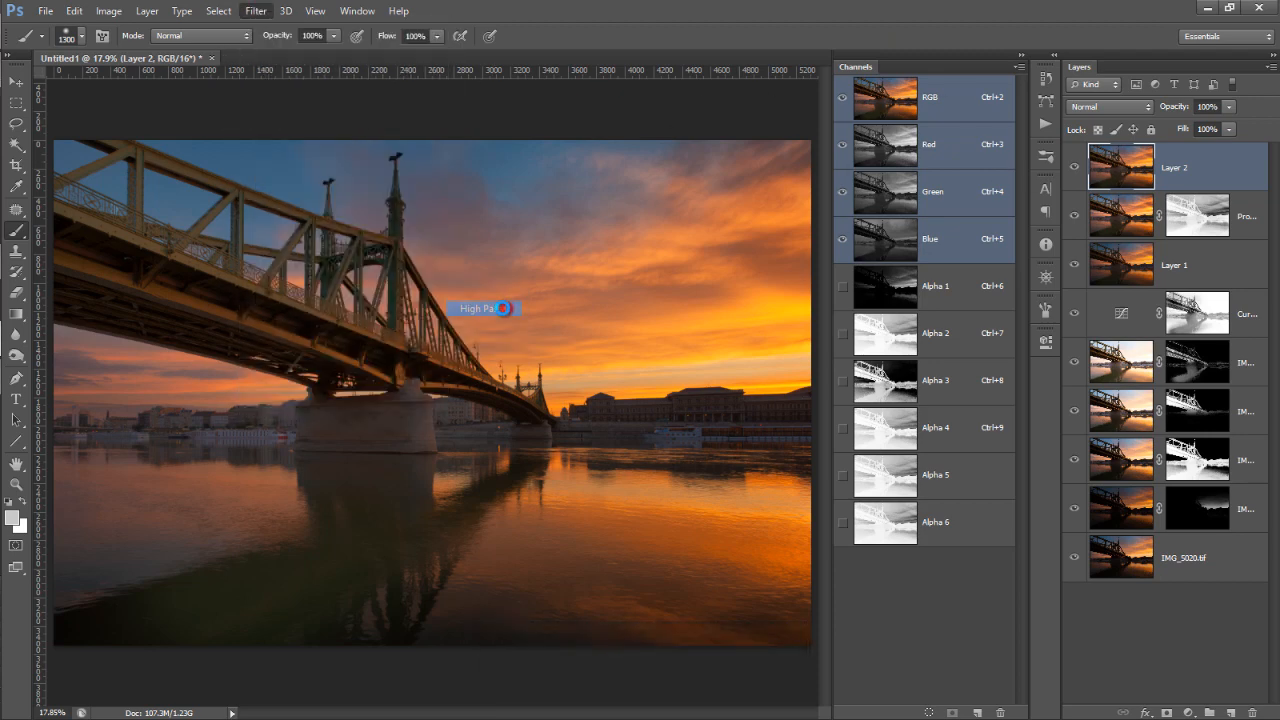
click(1104, 182)
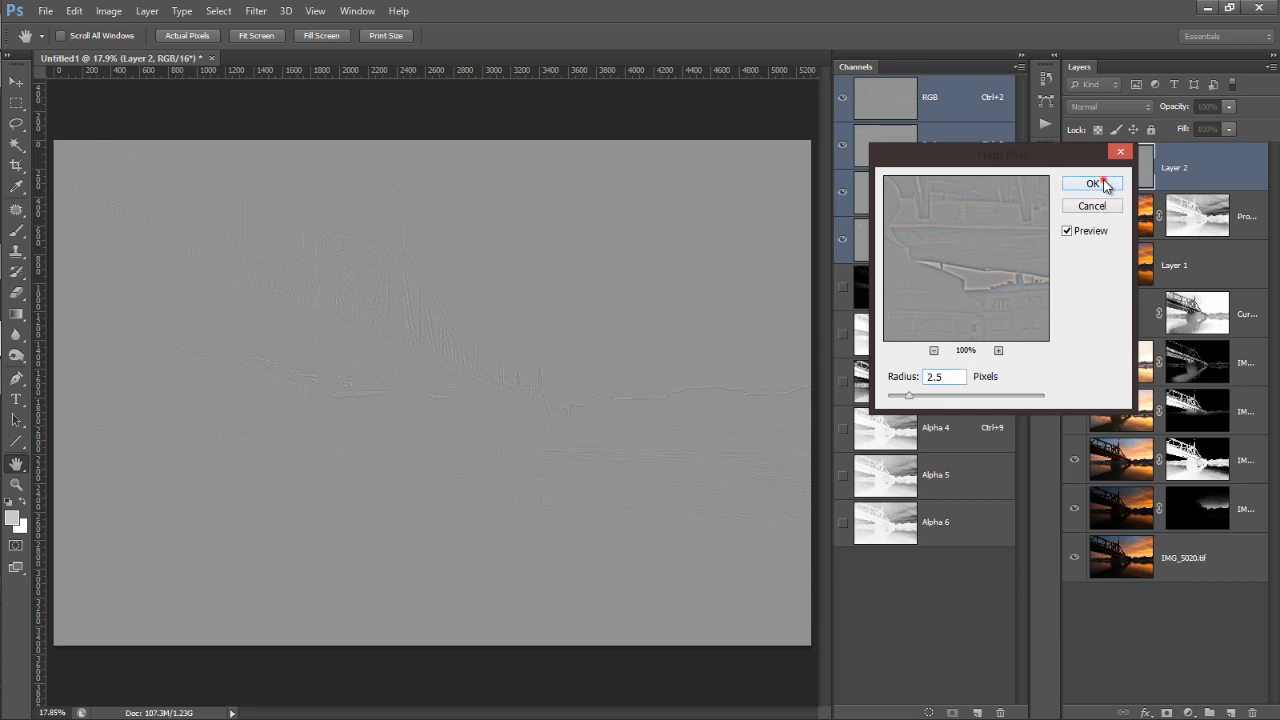
click(1122, 107)
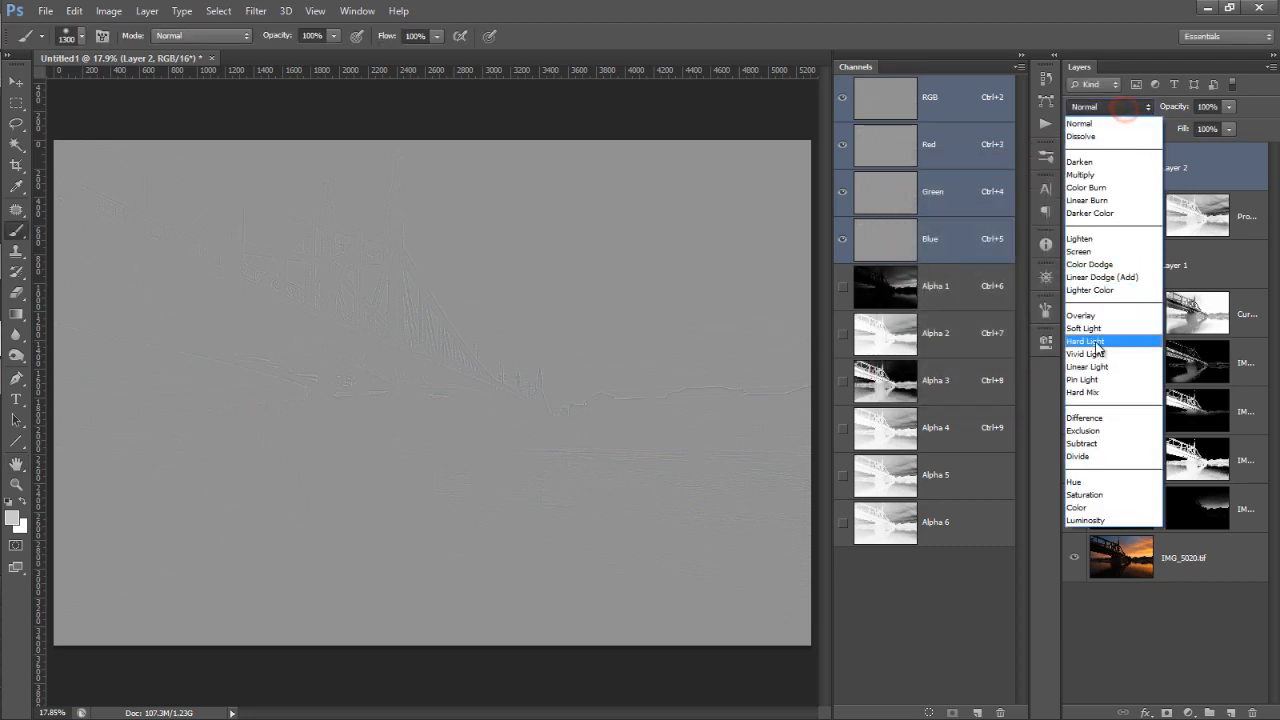
click(1100, 329)
Step: Deselect all layers and compare the original IMG_5020.tif exposure alone with the finished image
click(1137, 629)
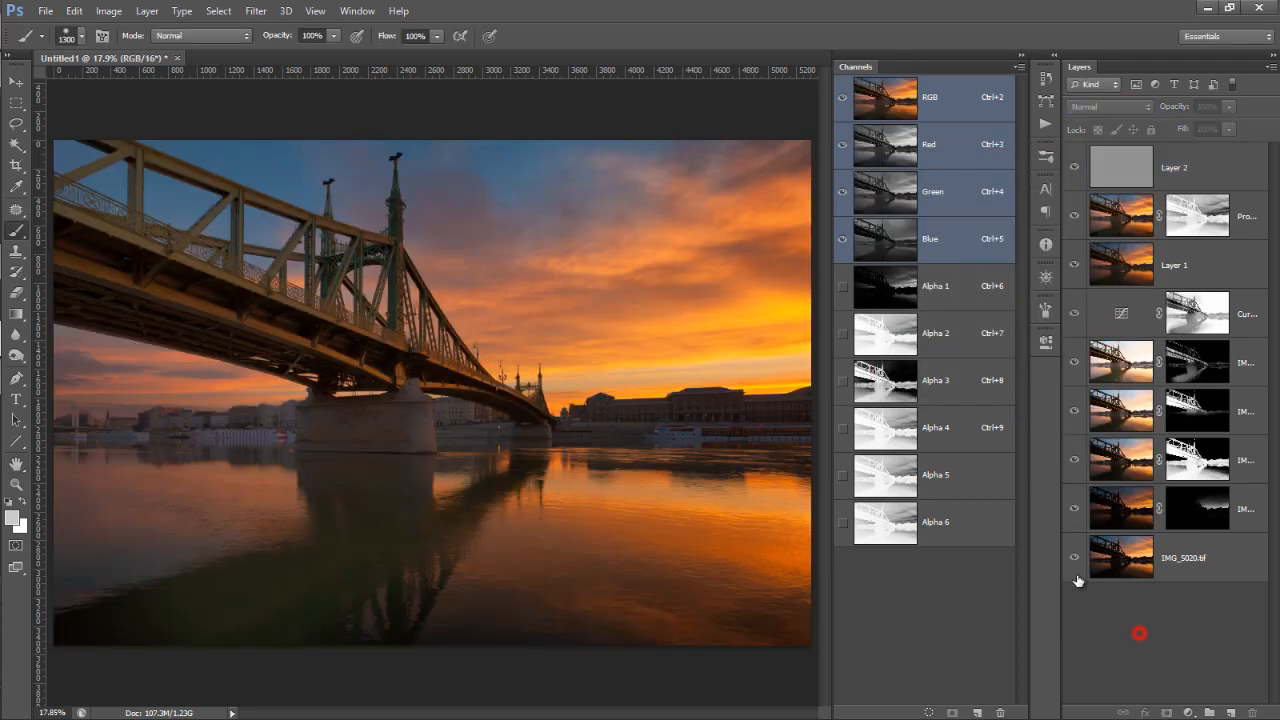
alt+click(1074, 562)
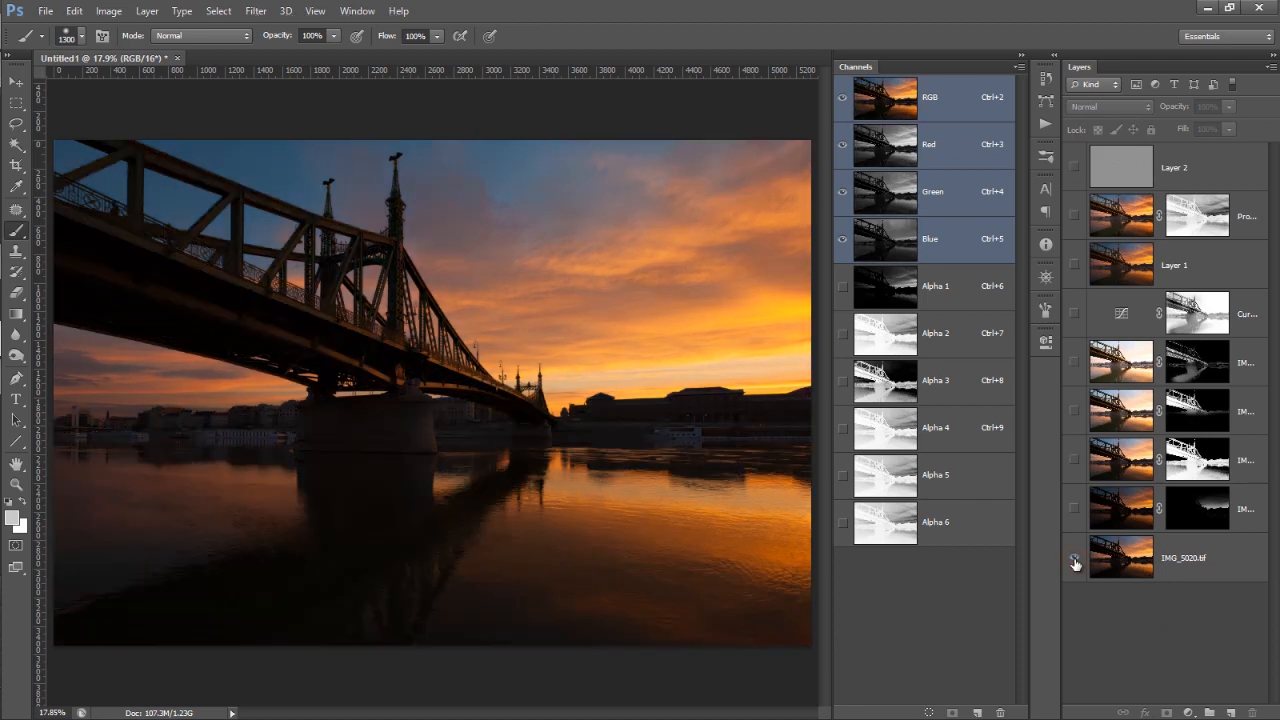
alt+click(1075, 563)
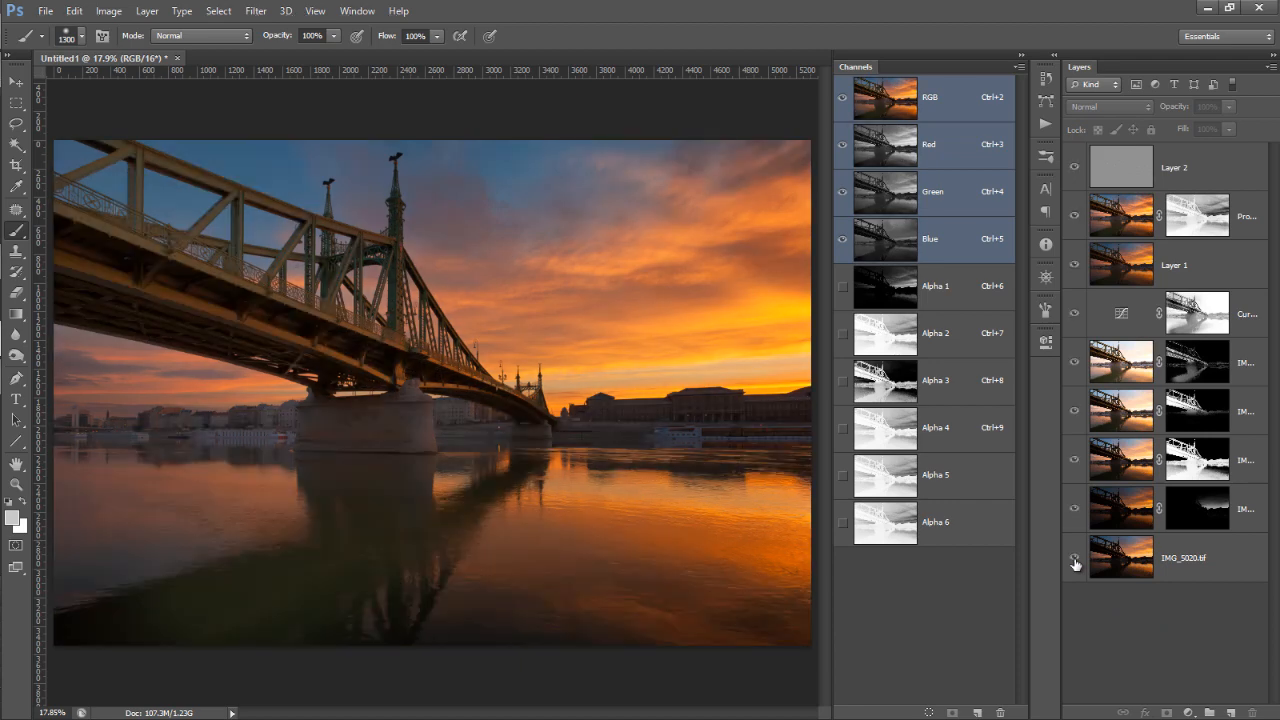